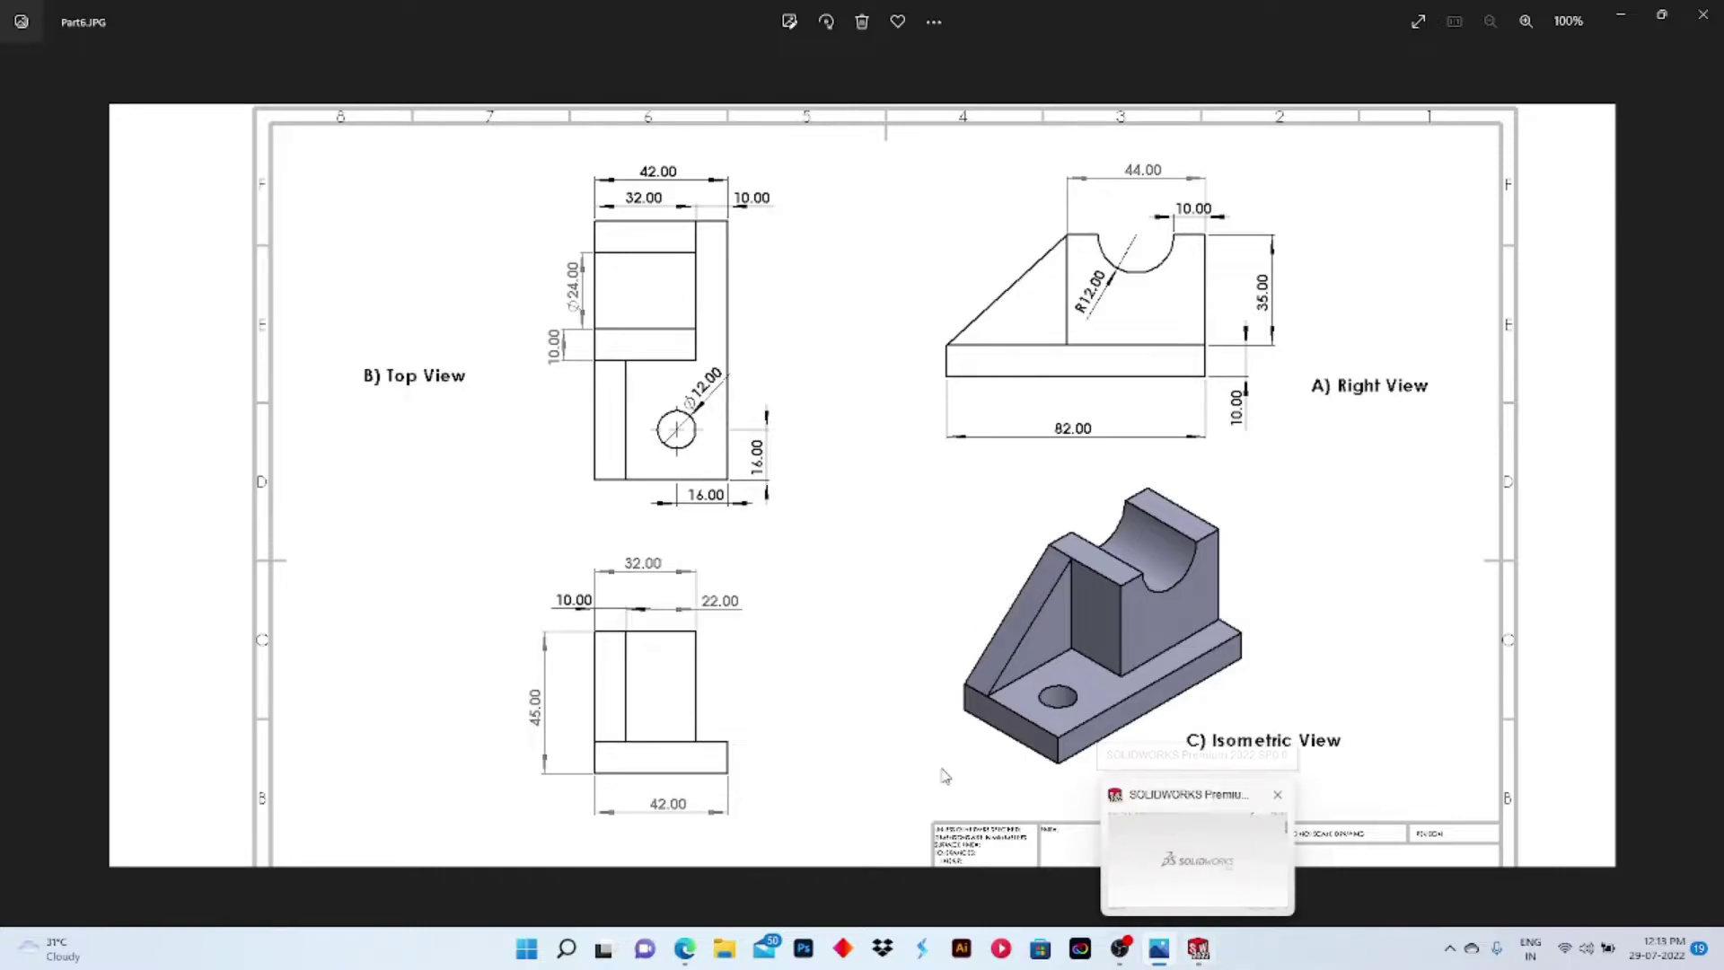
Step: Switch to SOLIDWORKS and create a new part document
click(1199, 948)
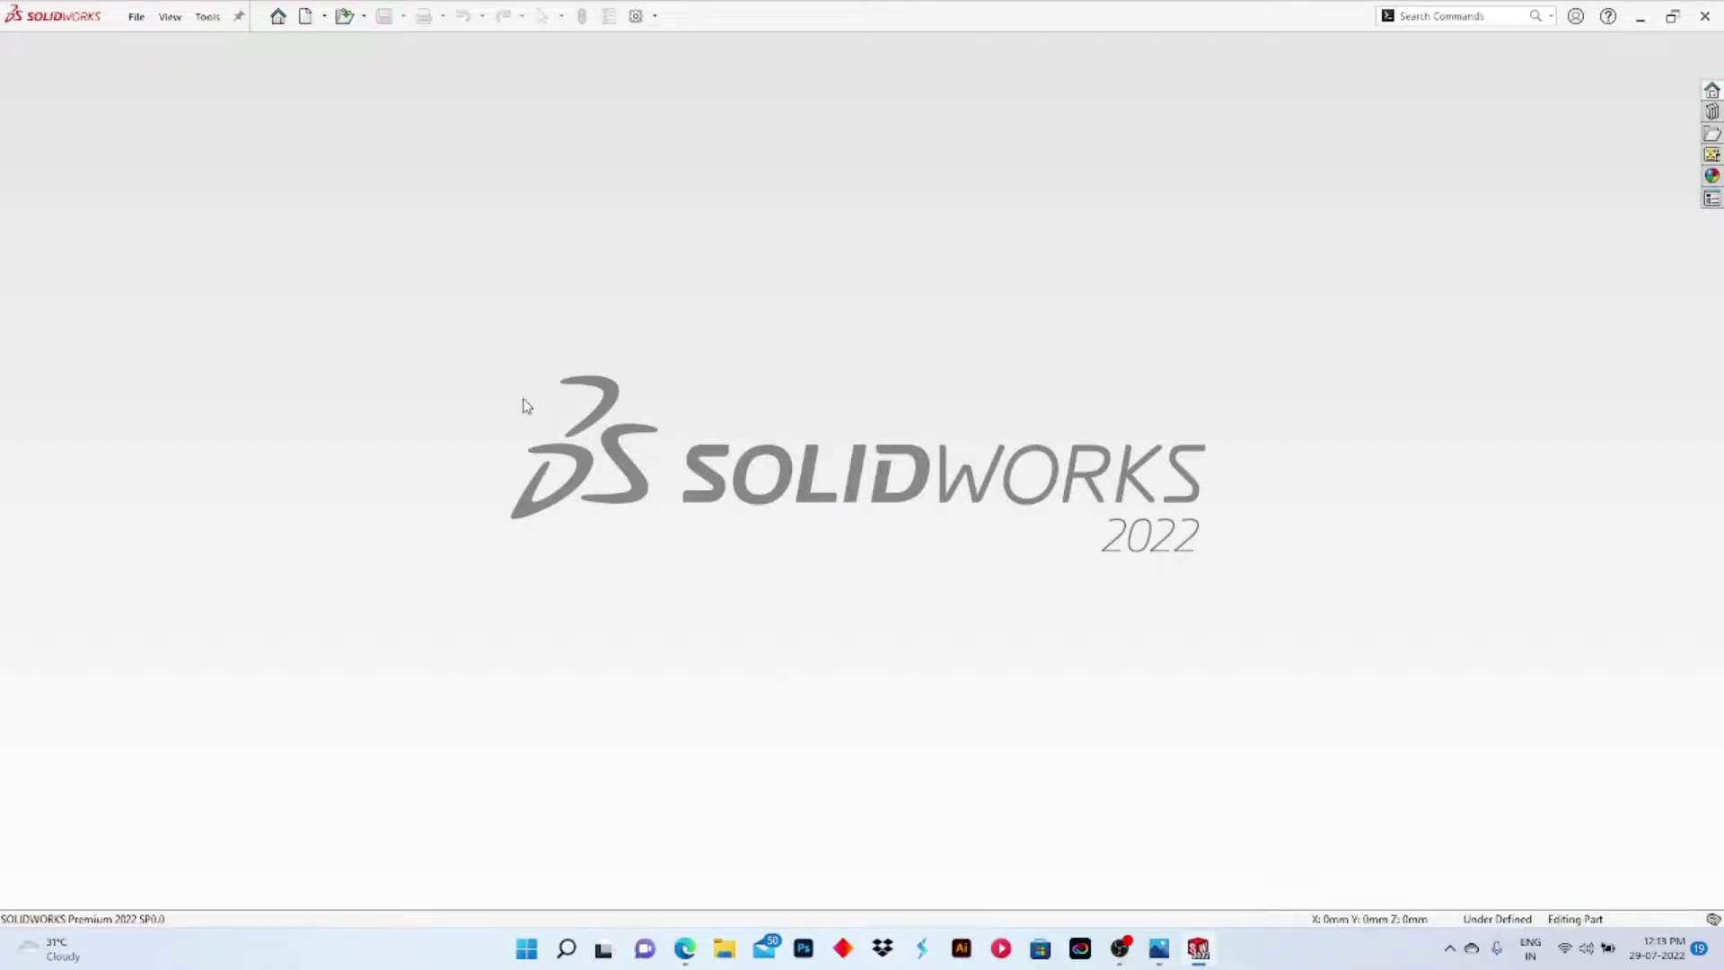
click(136, 16)
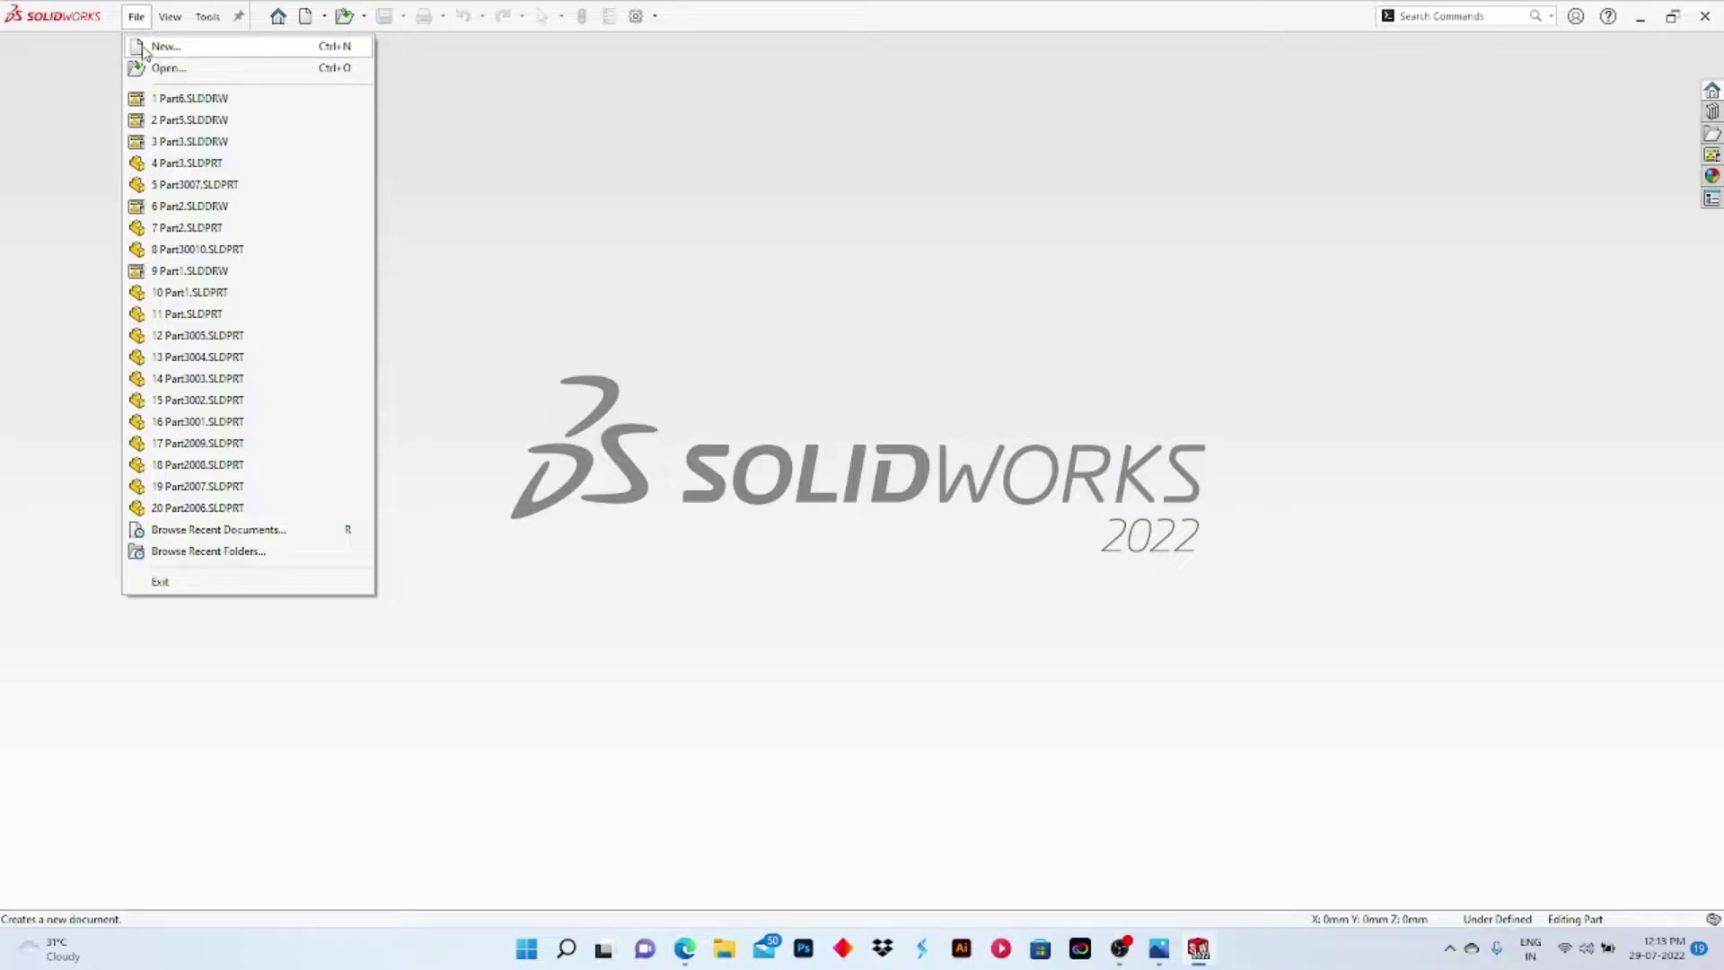
click(143, 44)
click(684, 693)
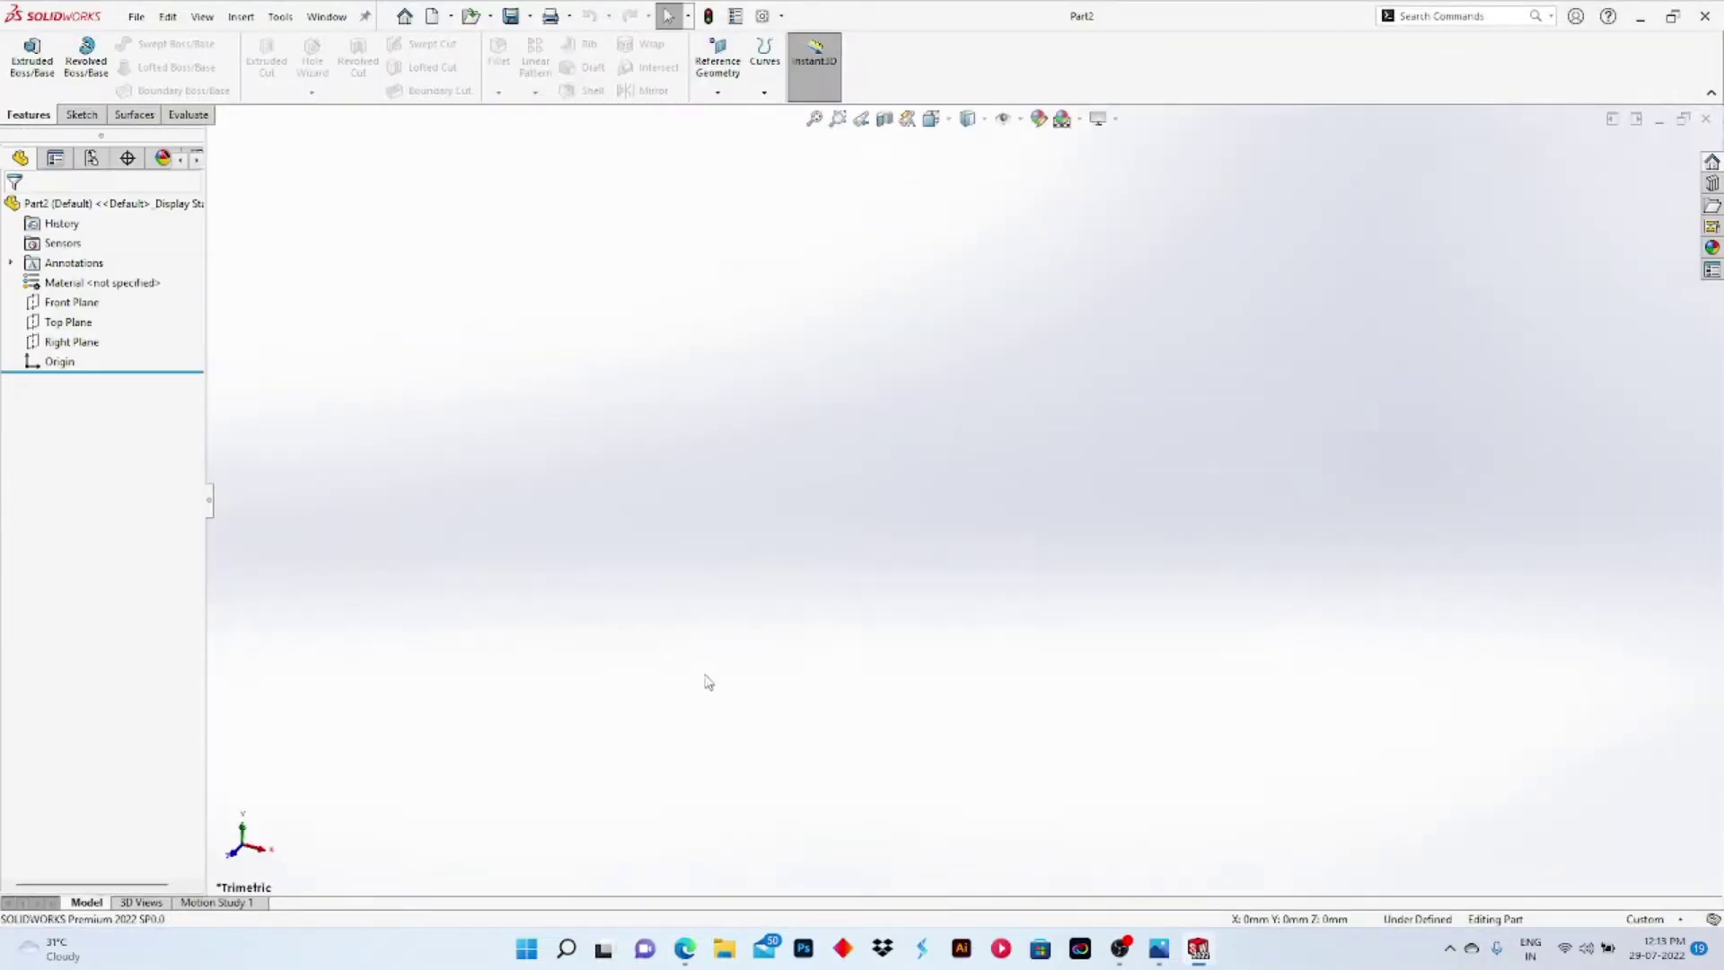
Step: Start a sketch on the Top Plane and draw a center rectangle about 205 by 89 mm centred on the origin
click(69, 322)
right_click(71, 320)
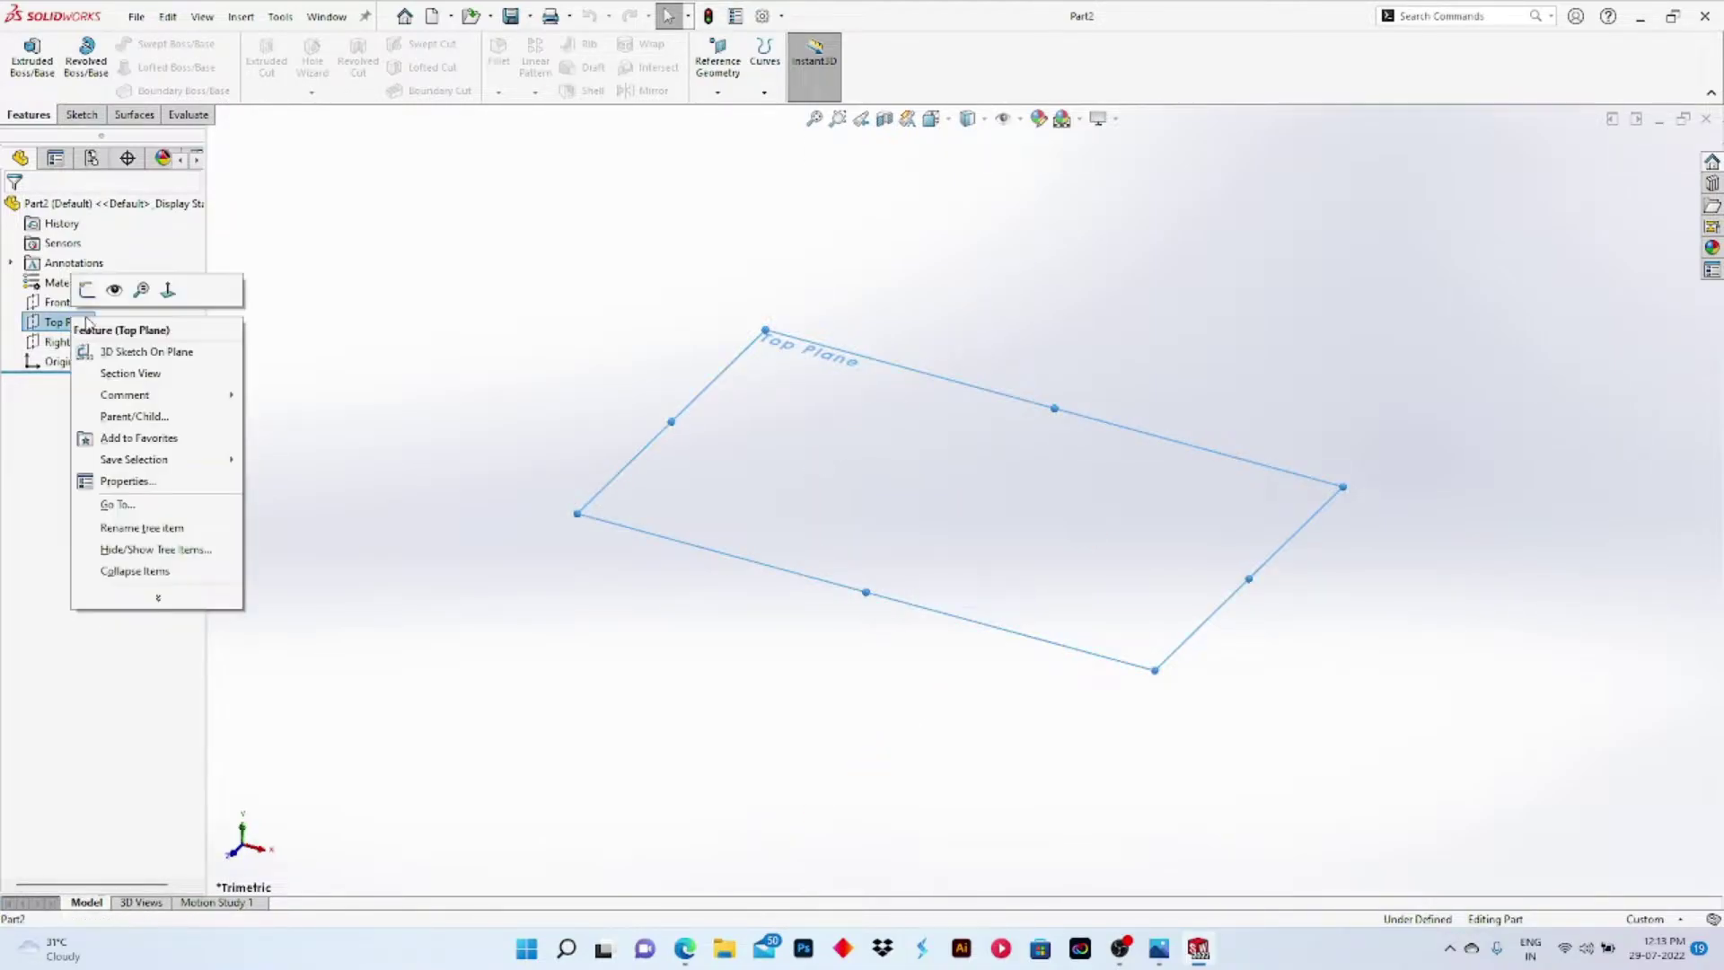
click(88, 296)
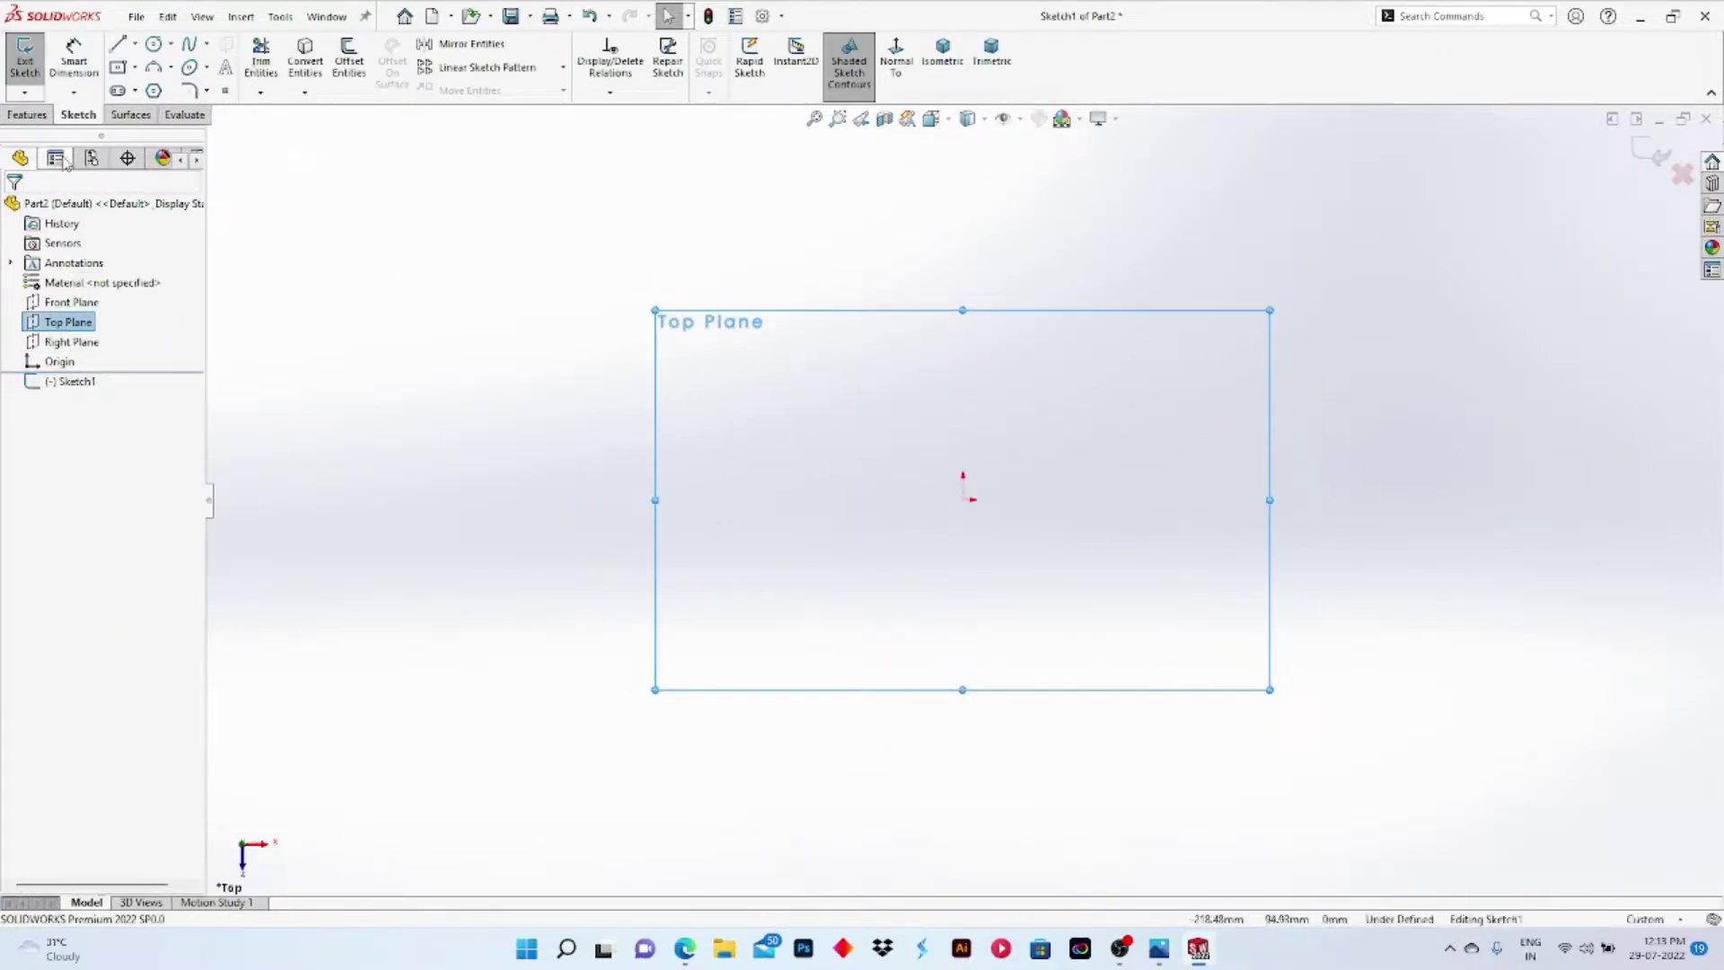
click(135, 68)
click(150, 109)
click(962, 499)
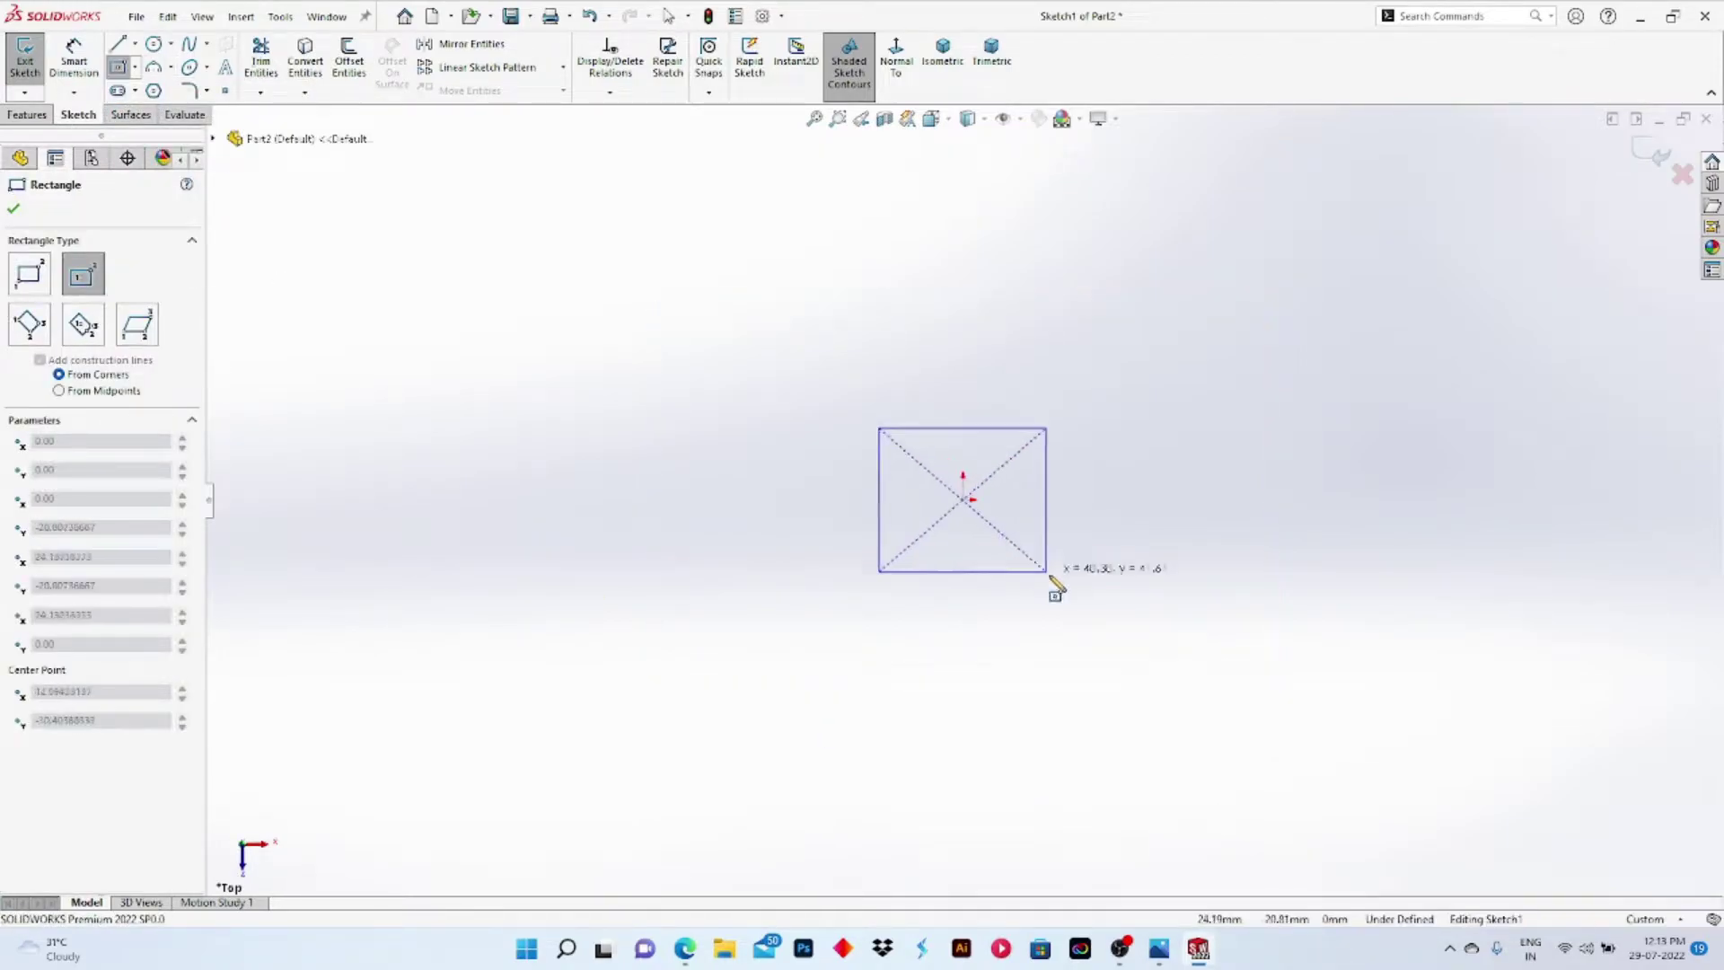
click(1317, 652)
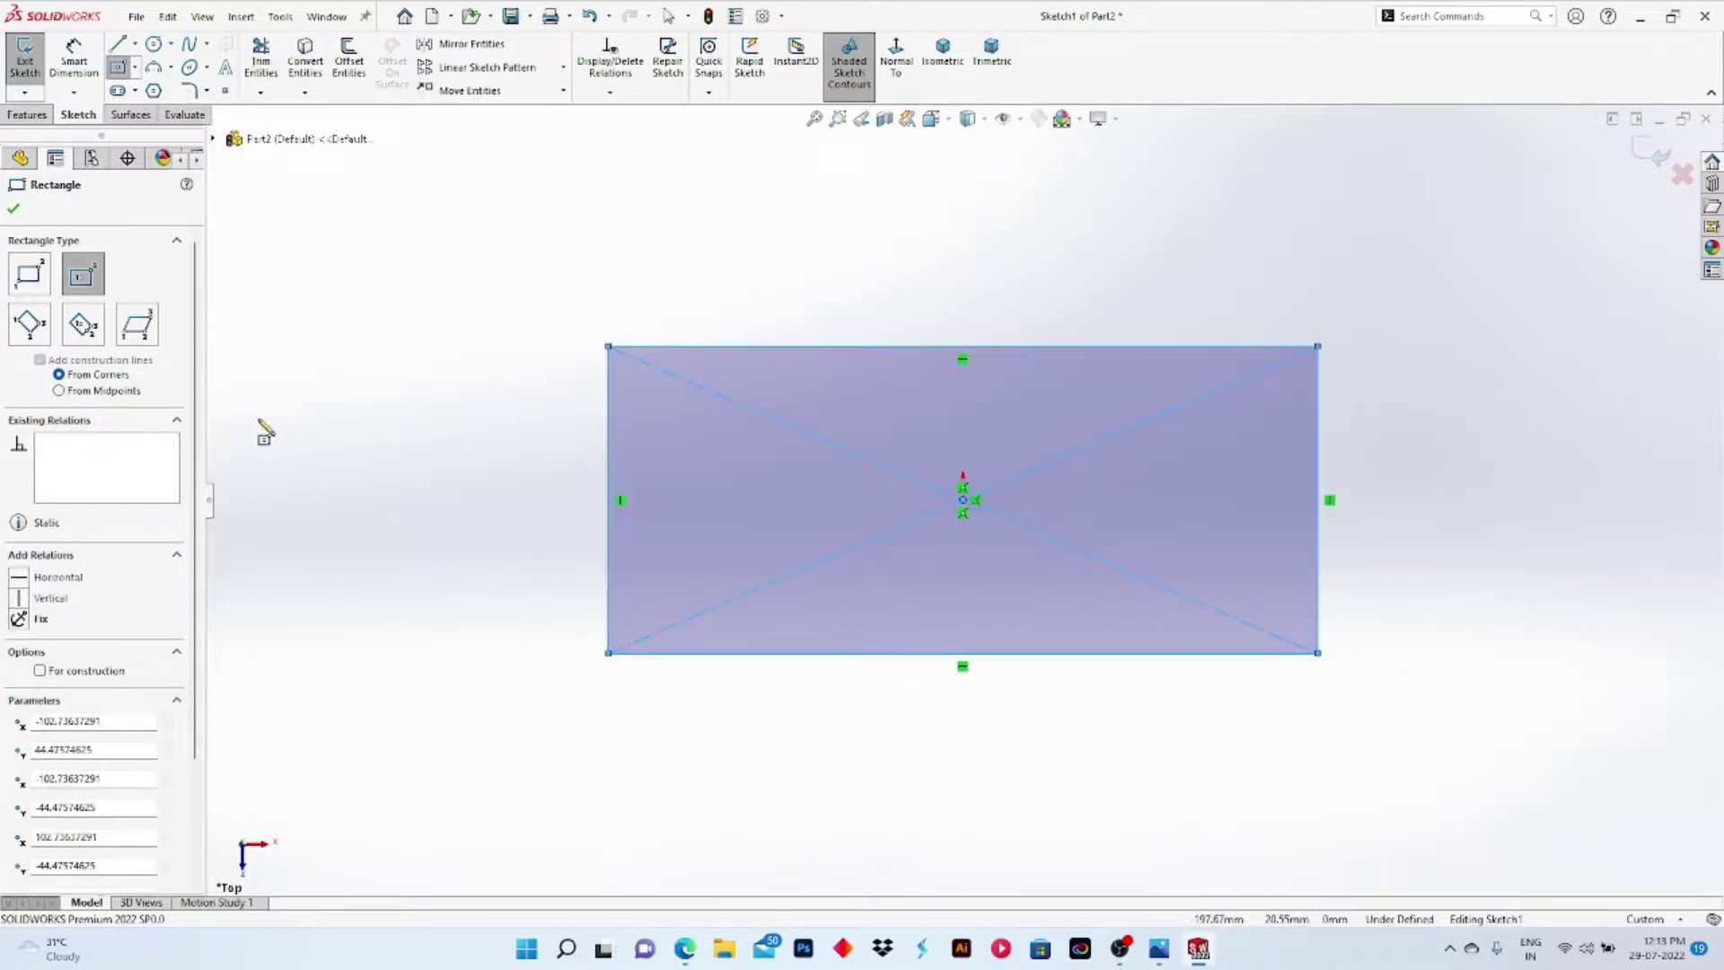
click(13, 209)
Step: Dimension the base rectangle to 82 mm long and 42 mm wide, following the Part6 reference drawing
click(74, 58)
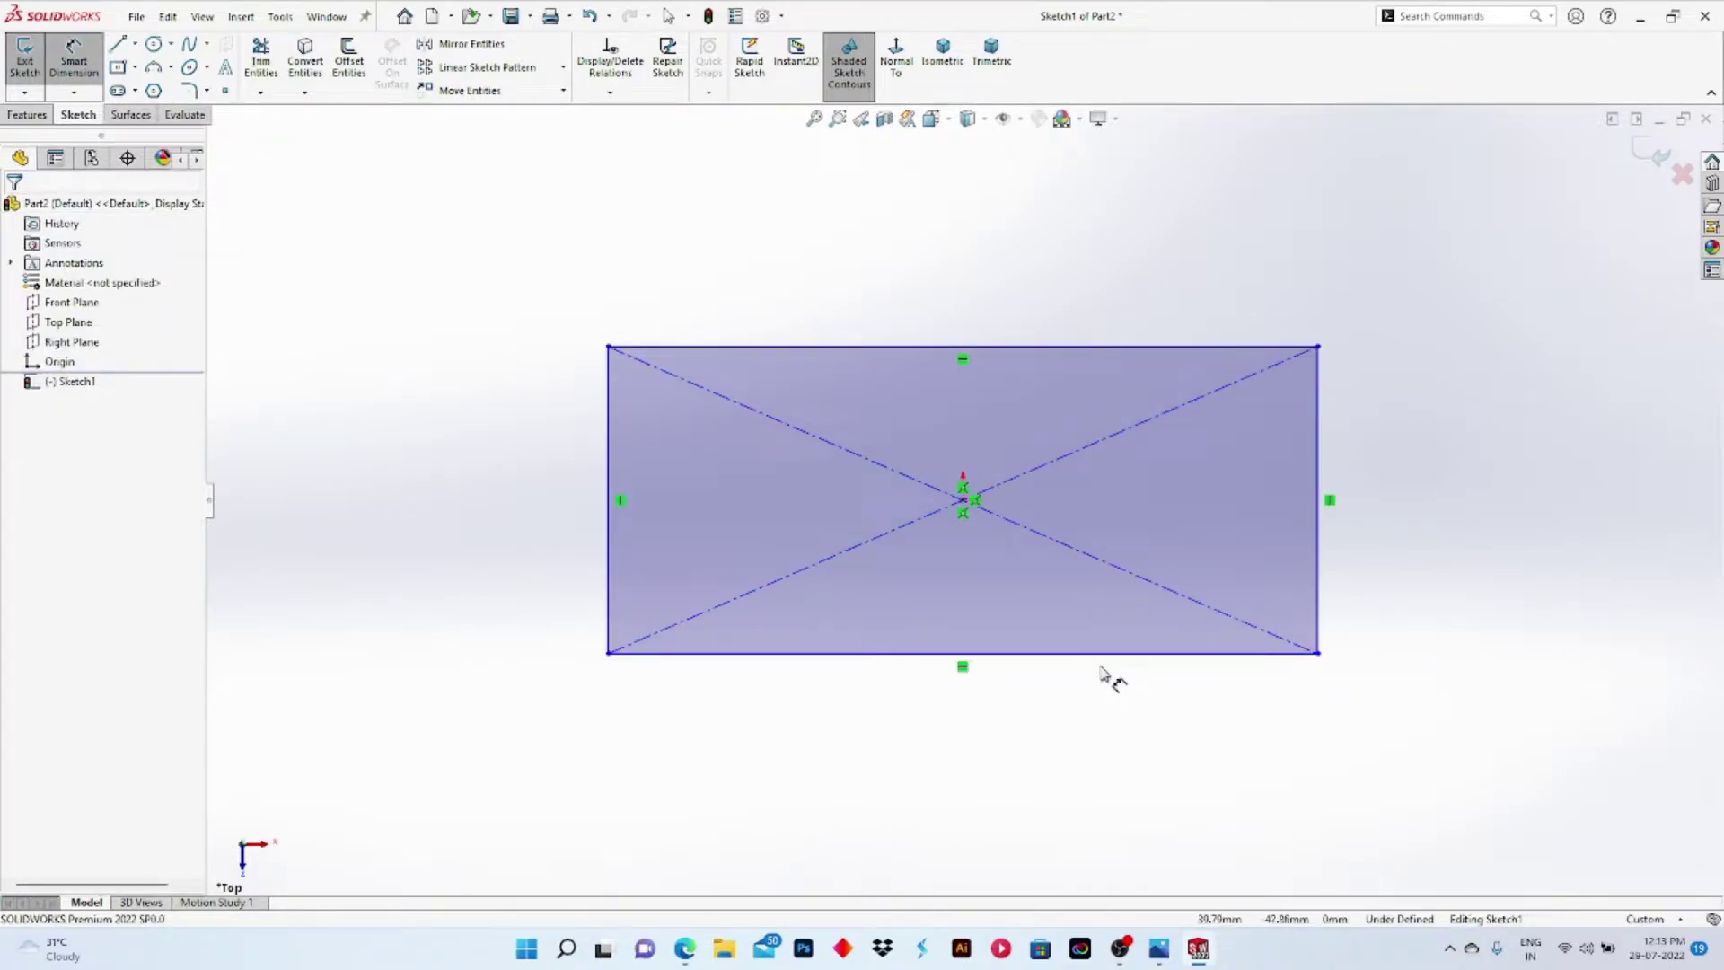
key(alt+Tab)
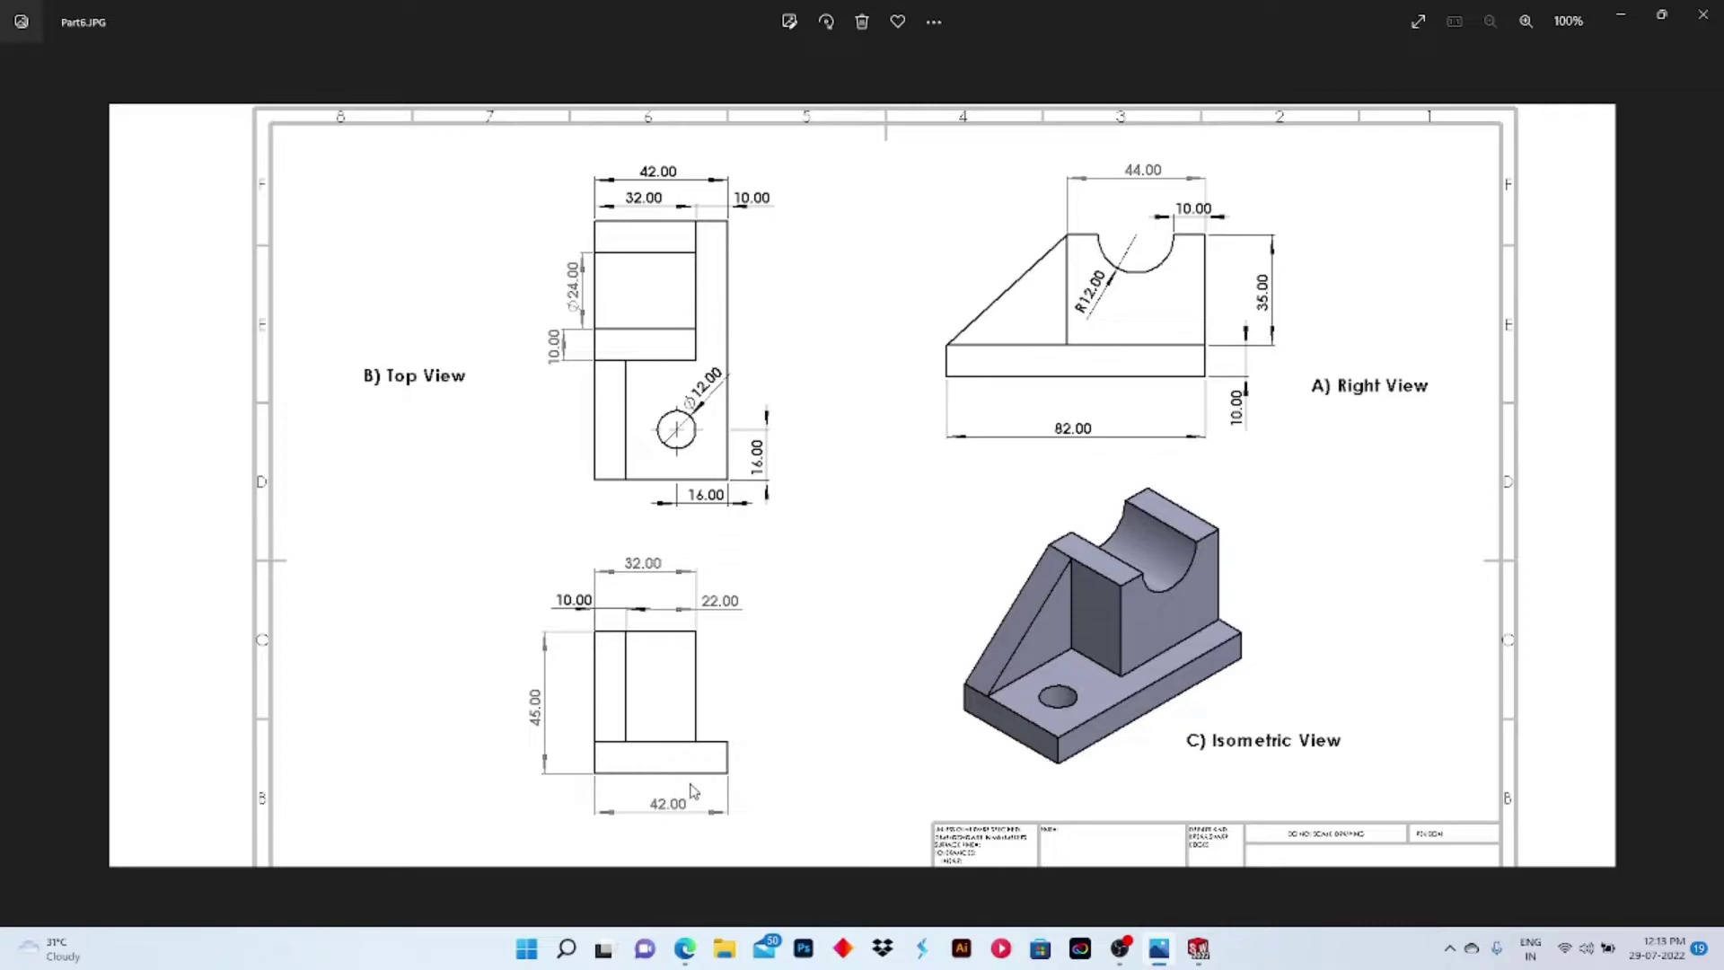
key(alt+Tab)
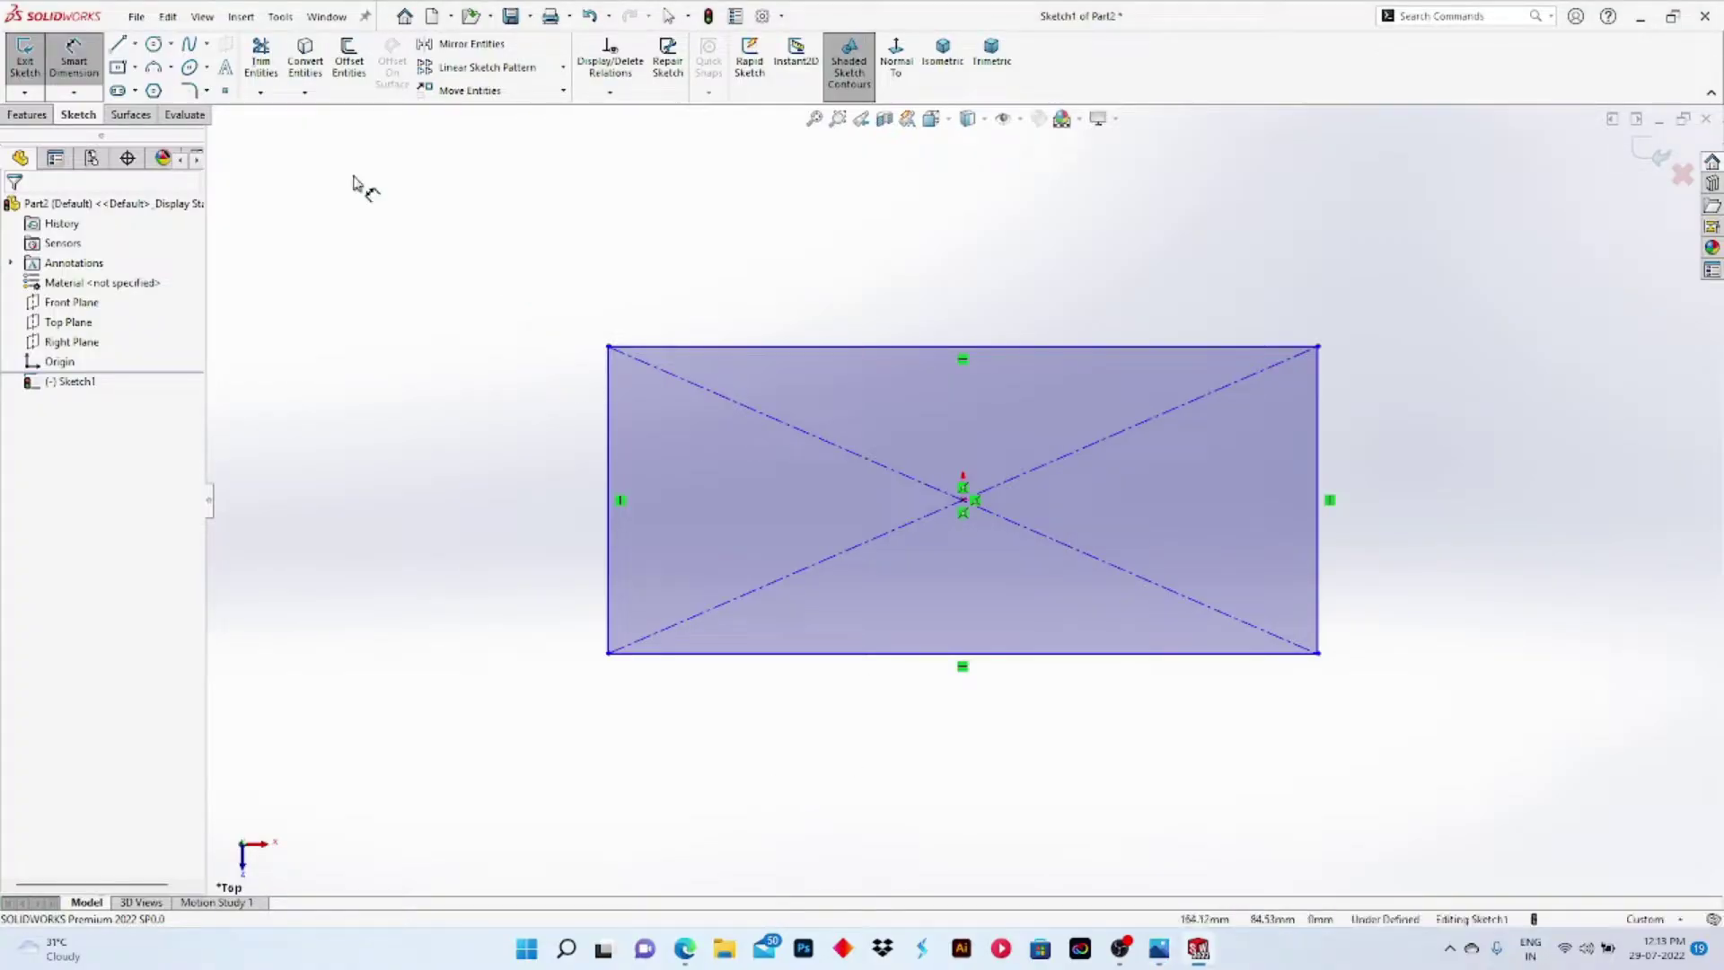
click(1048, 652)
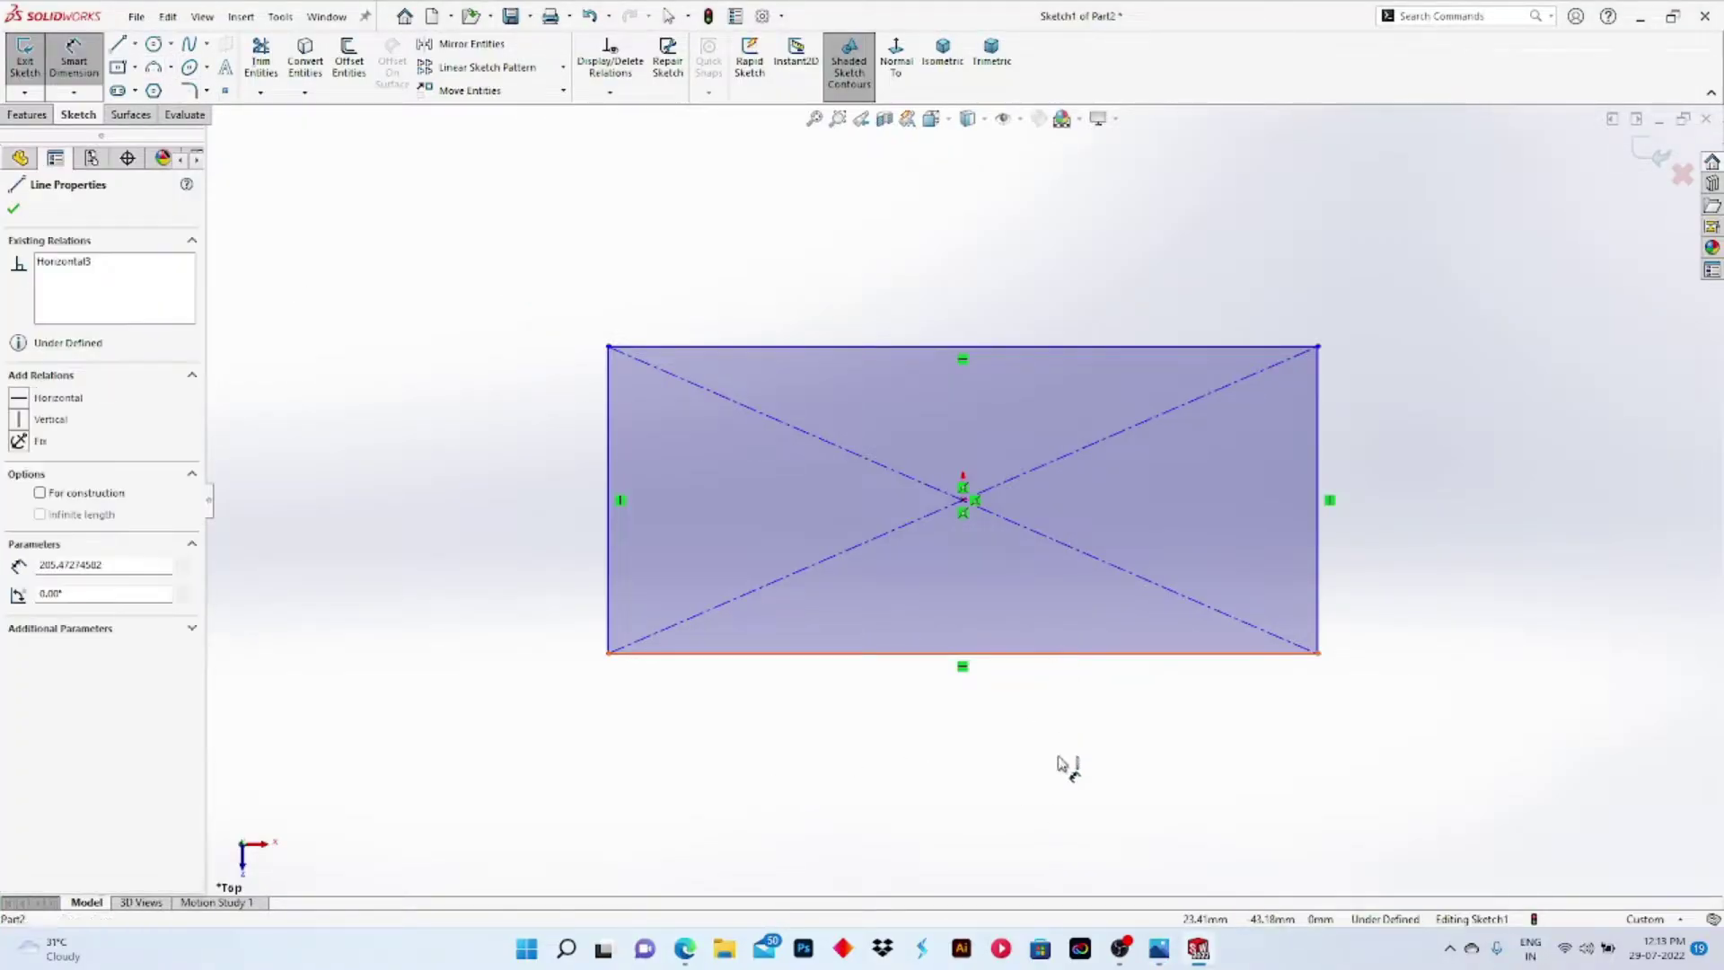
click(1008, 790)
text(60)
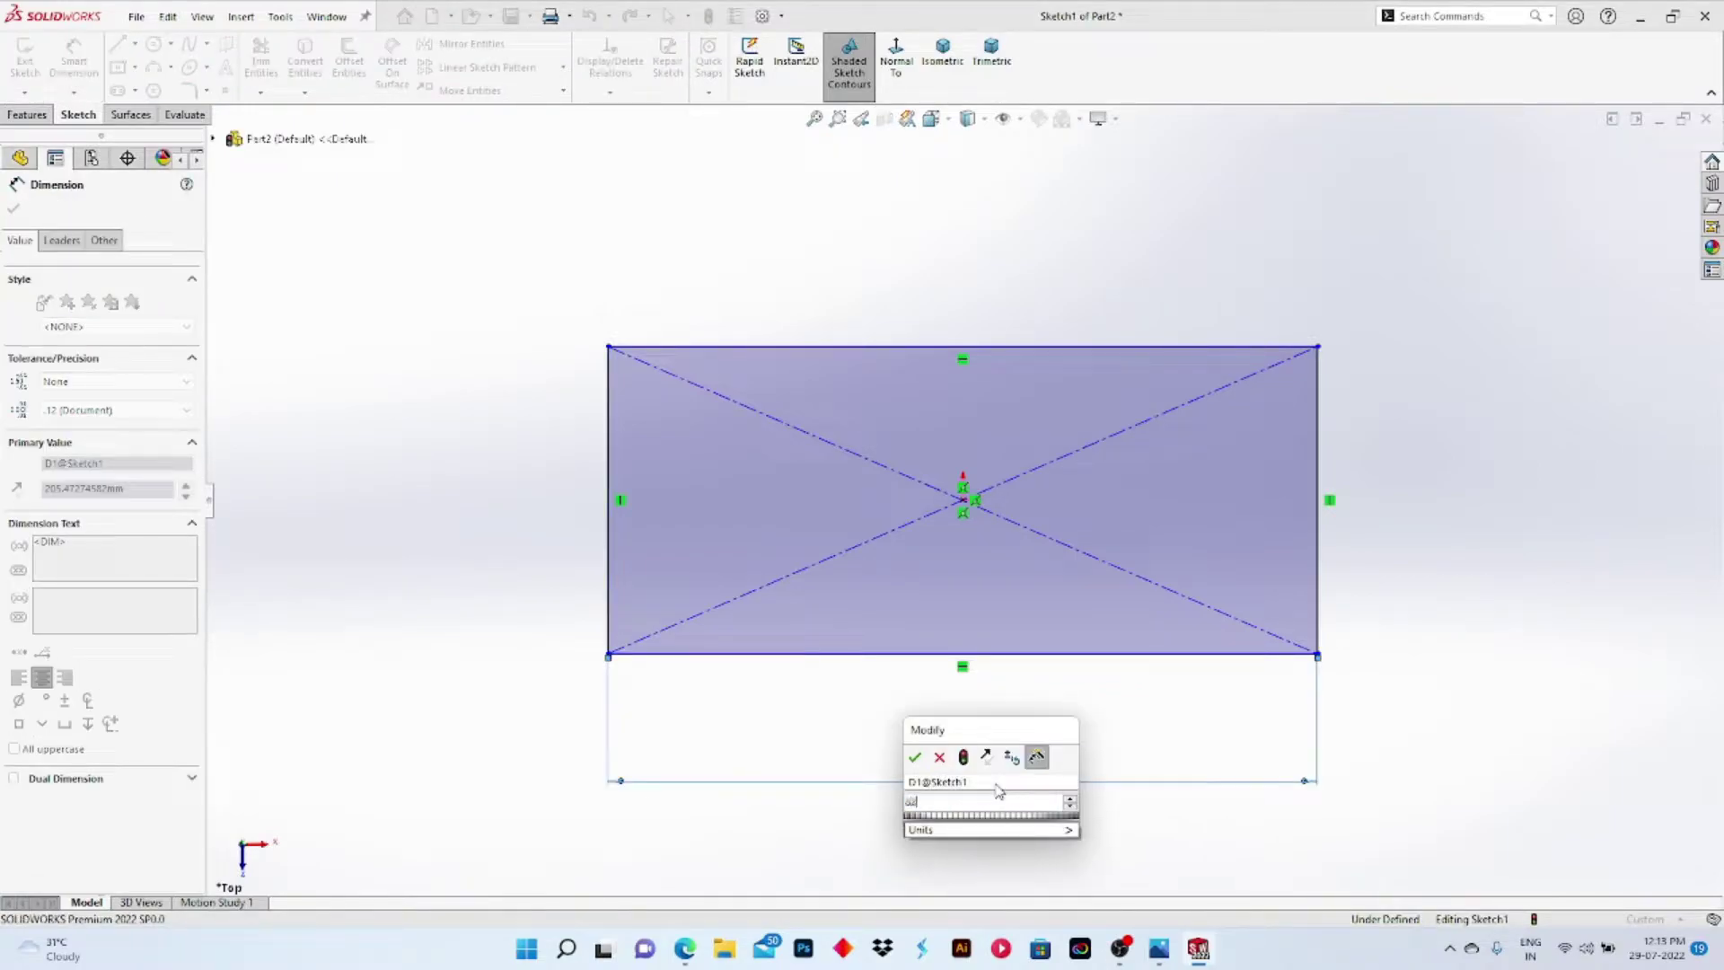
key(Return)
click(610, 561)
click(479, 500)
text(42)
key(Return)
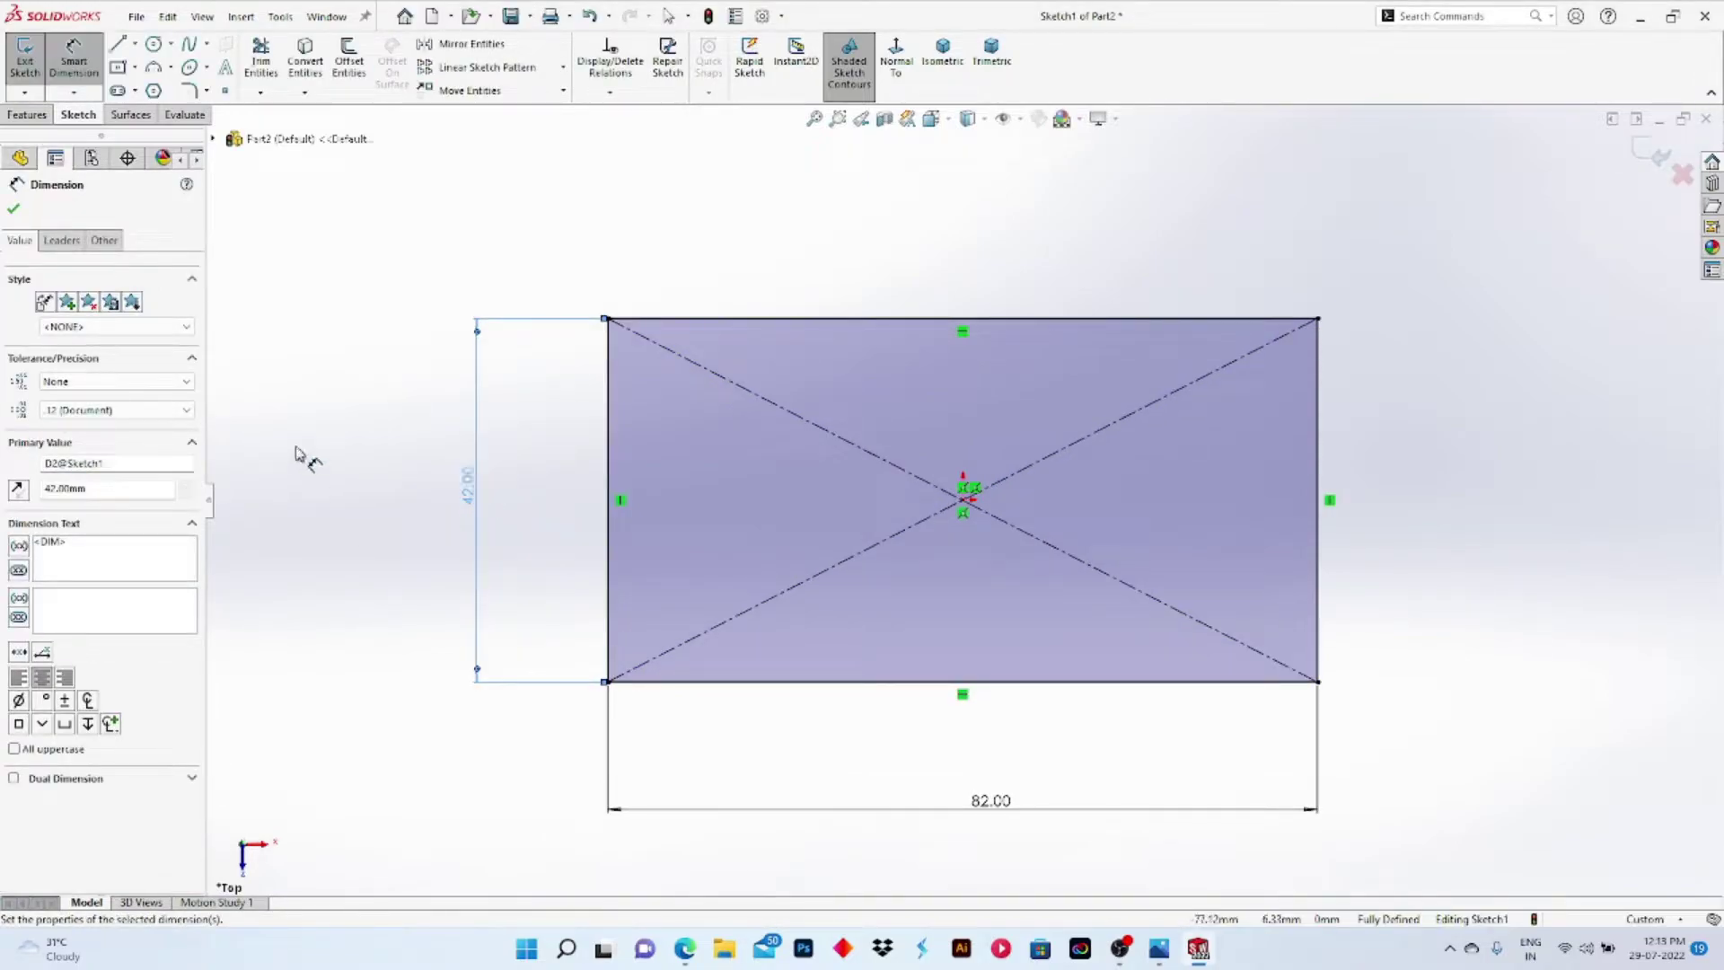
click(14, 213)
Step: Extrude the base rectangle 10 mm blind with the direction reversed to go below the sketch plane
click(28, 114)
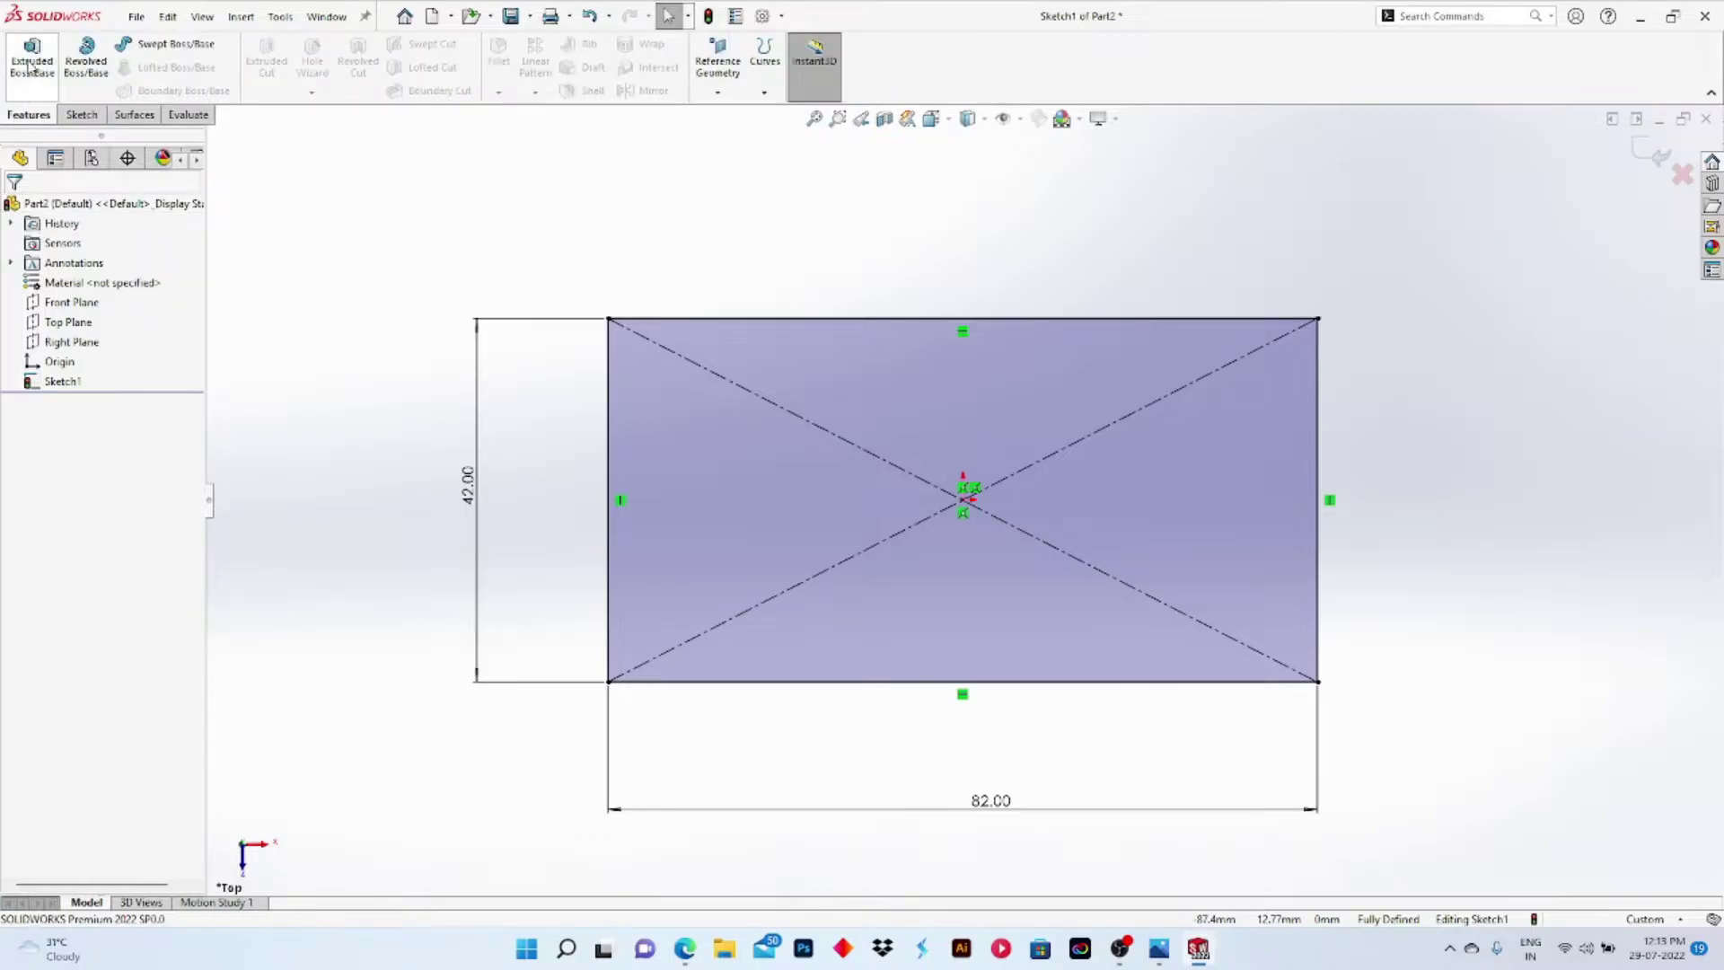
click(33, 72)
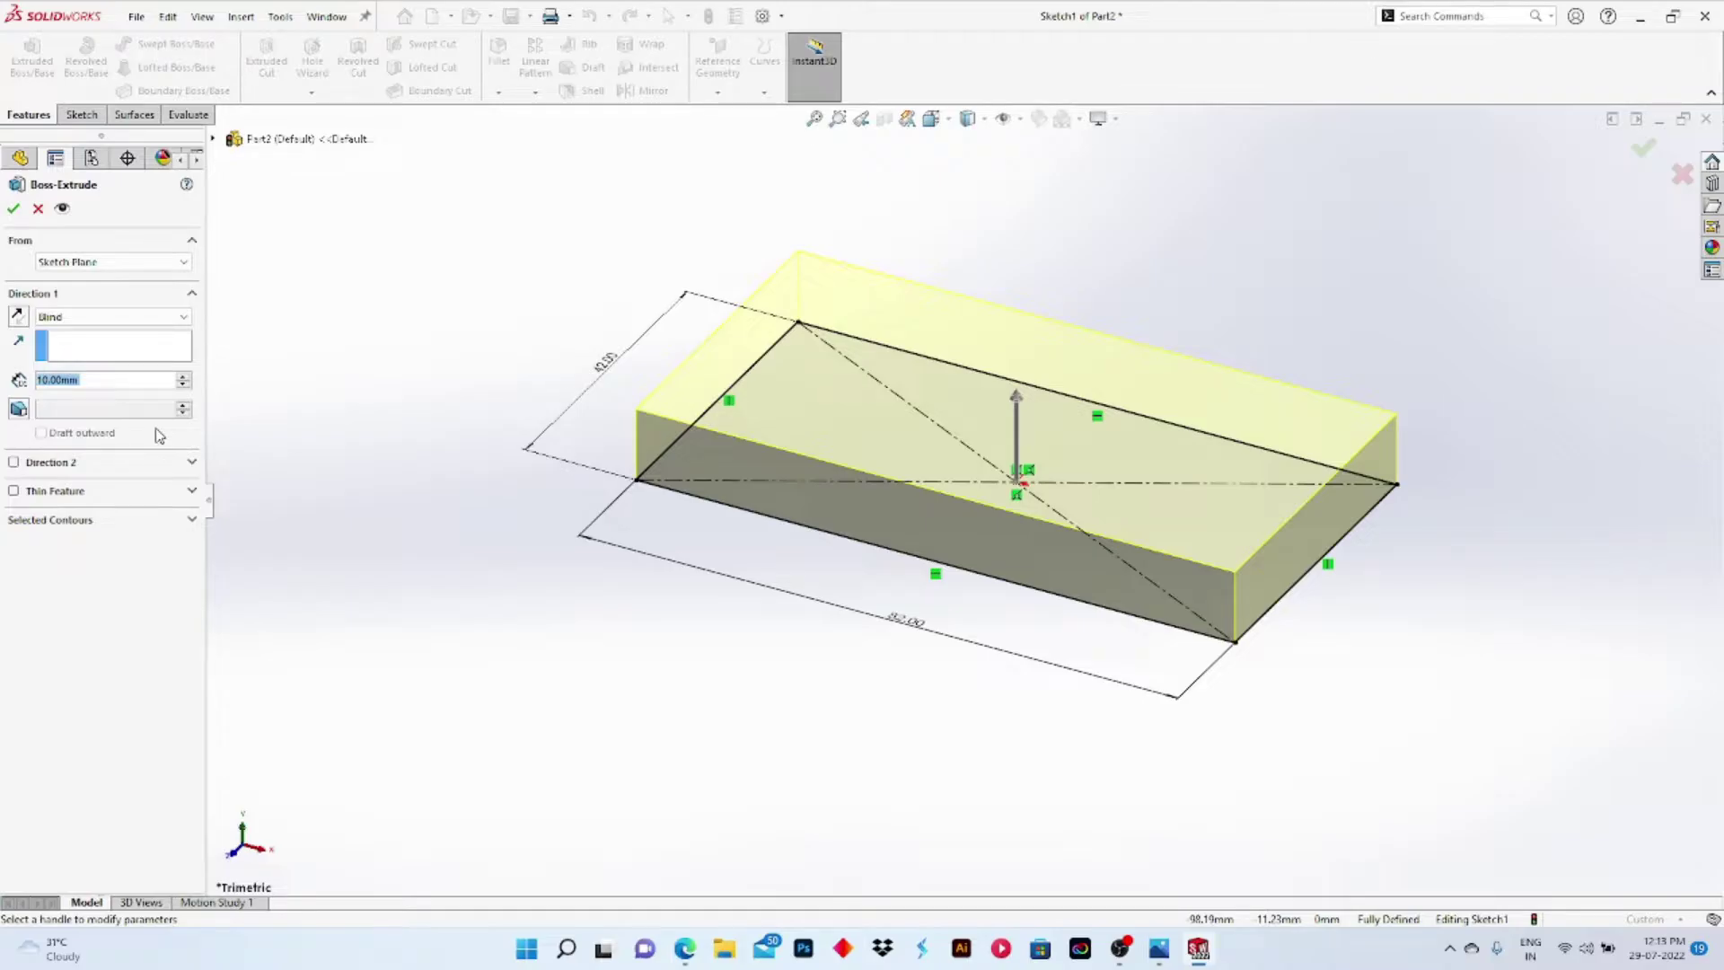
key(alt+Tab)
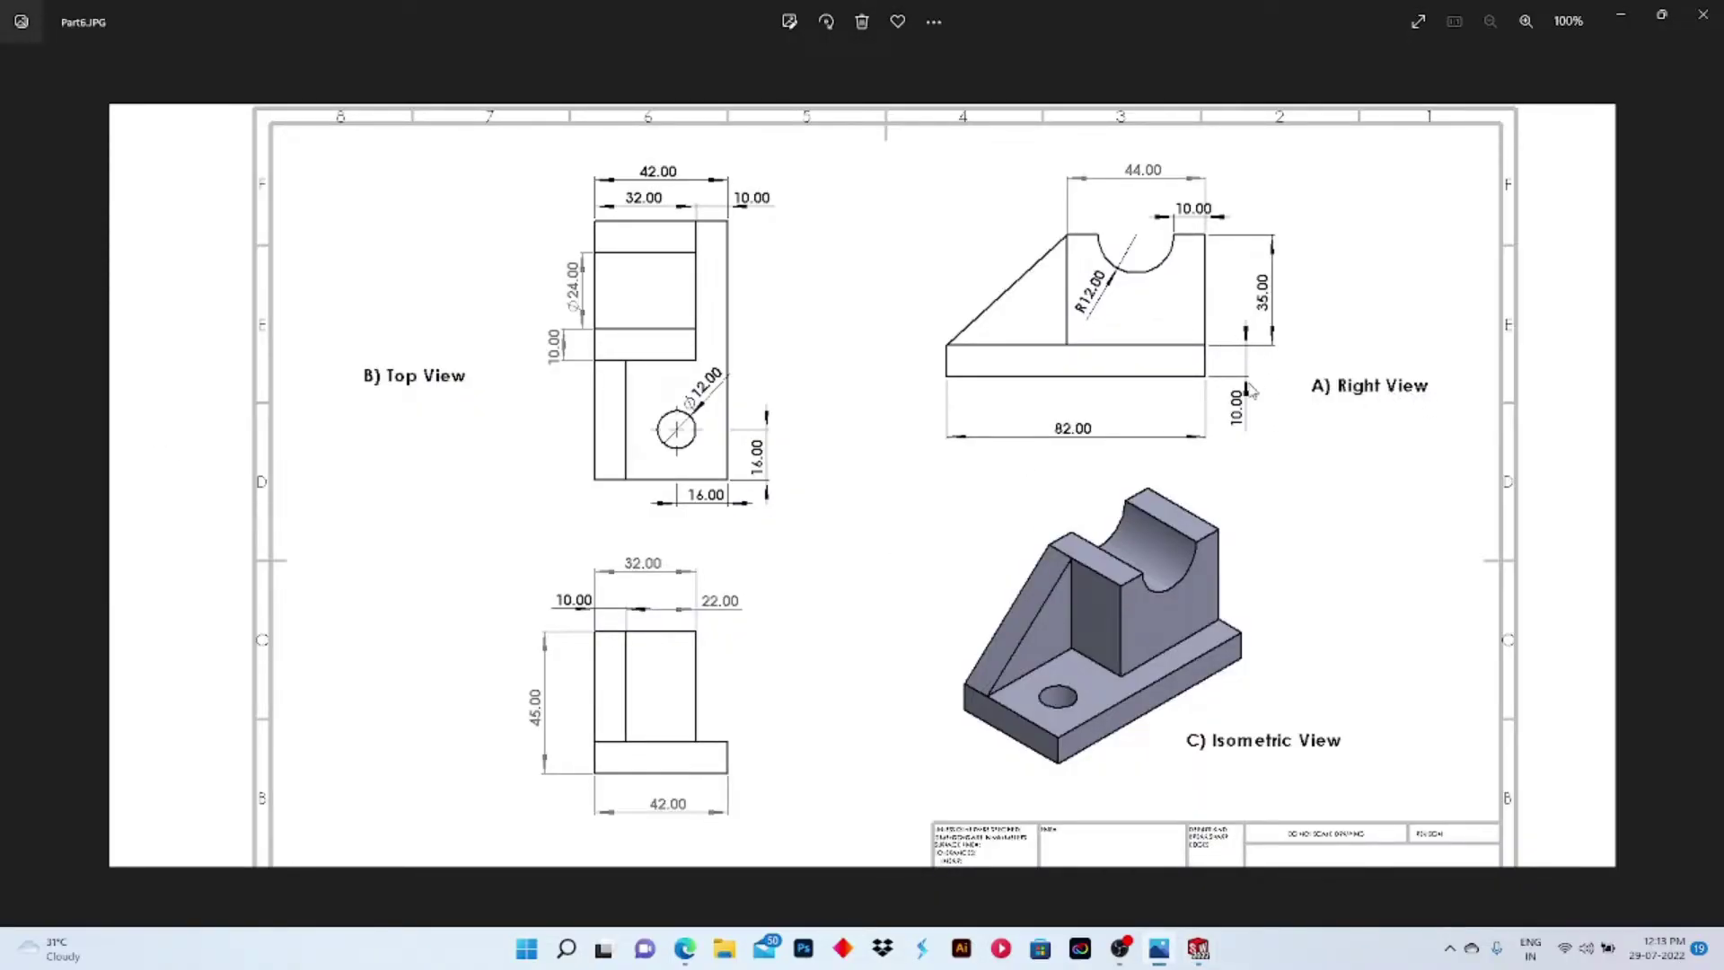
key(alt+Tab)
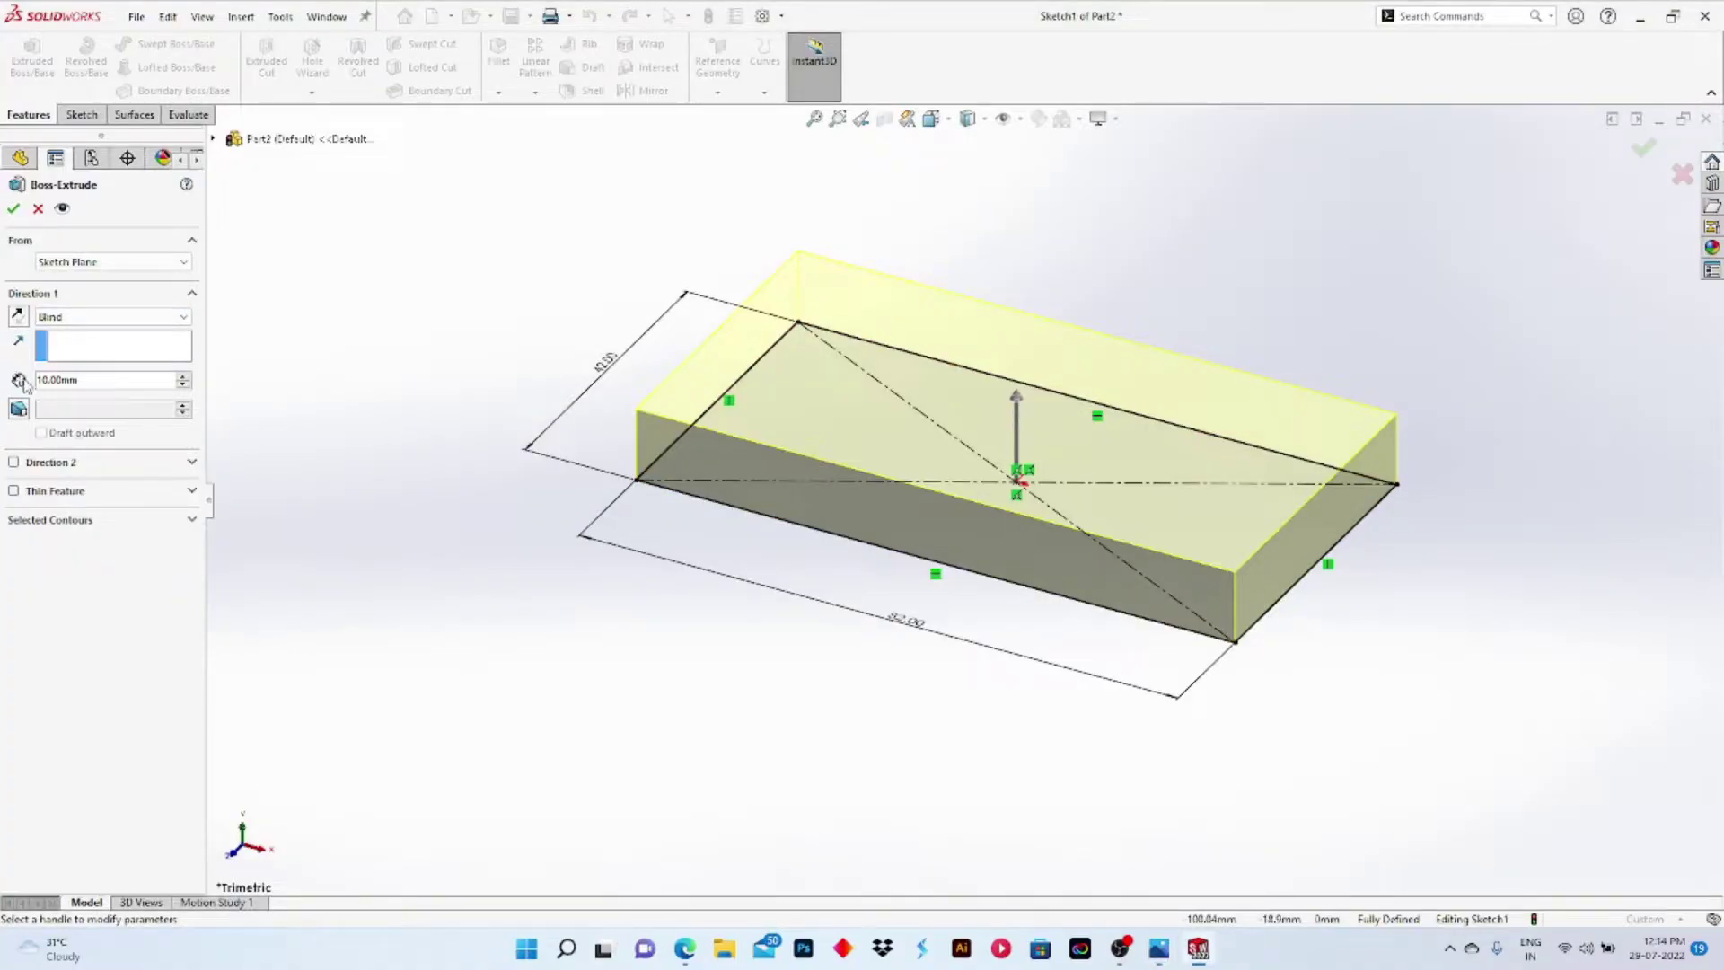
click(16, 316)
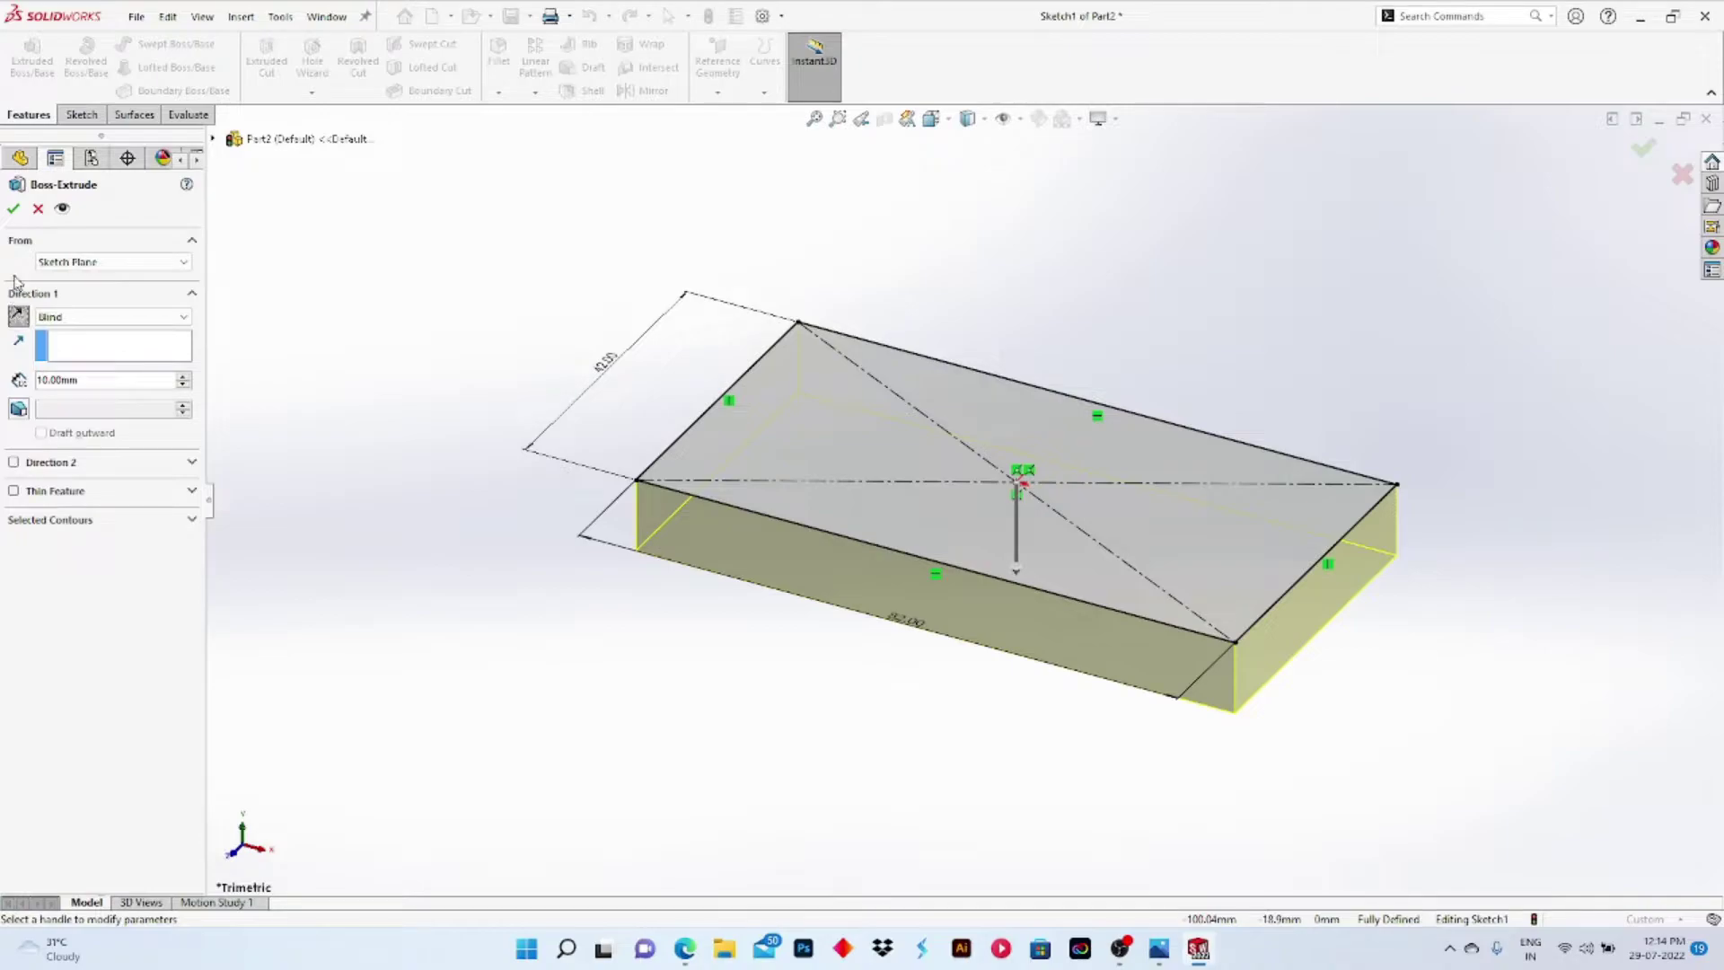
click(13, 208)
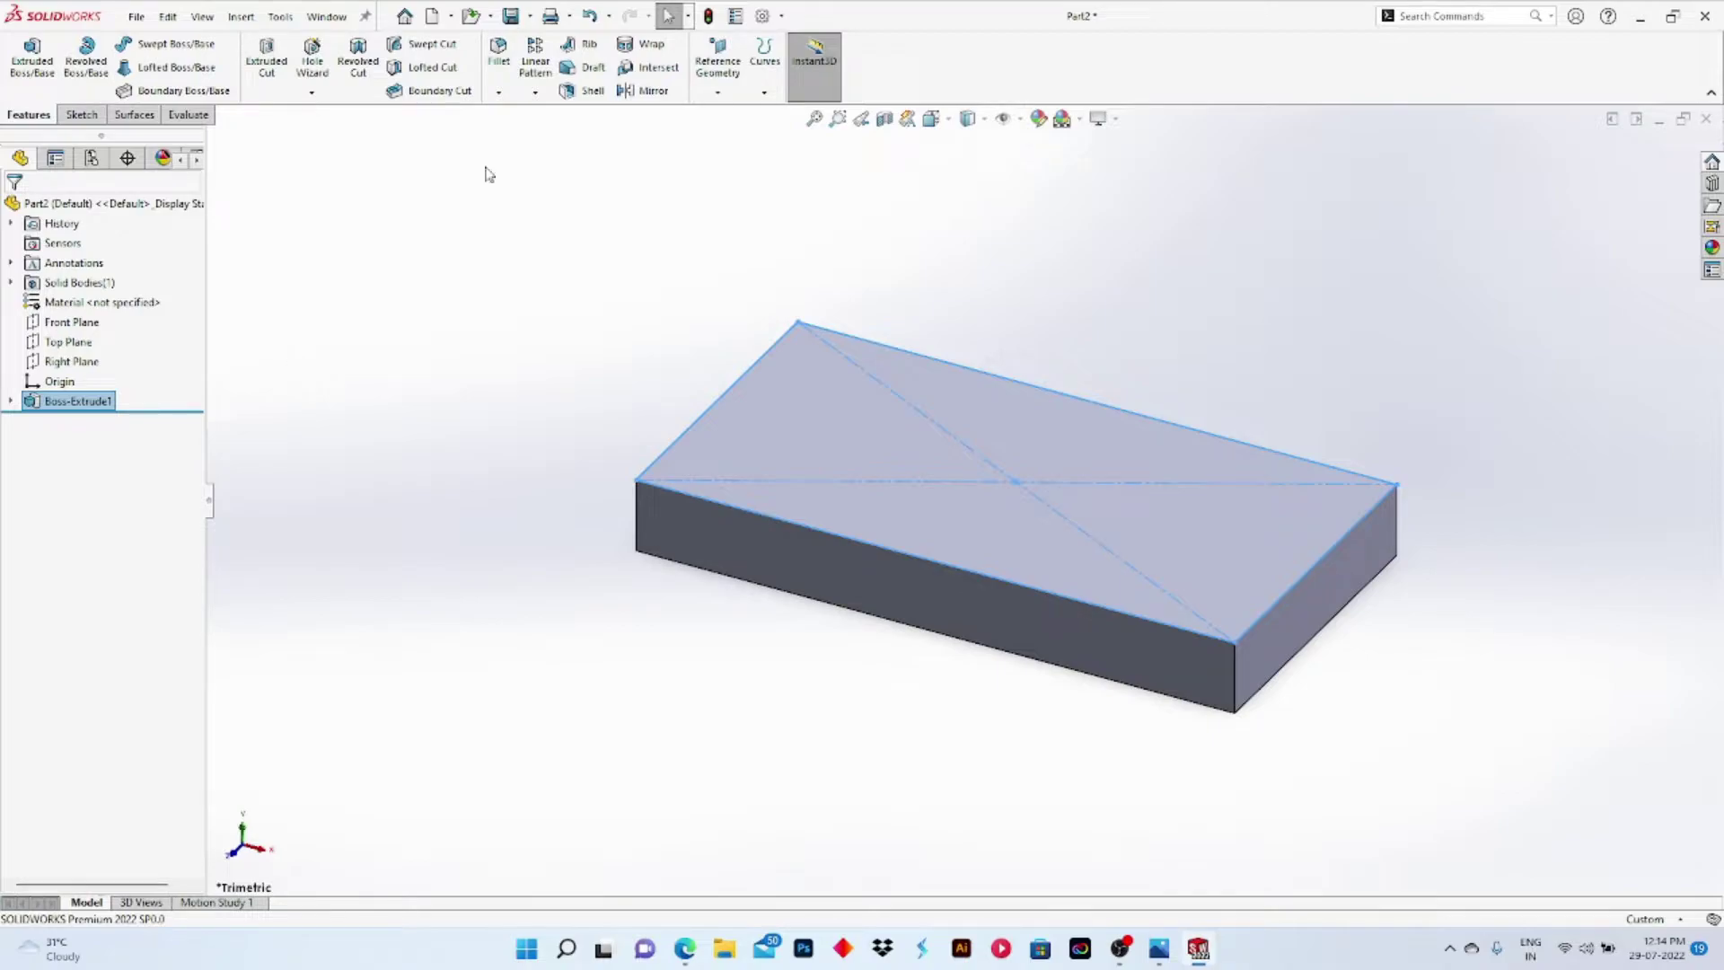
Step: Sketch a corner rectangle about 45 by 30 mm on the plate's top face, starting from its back right corner
click(985, 523)
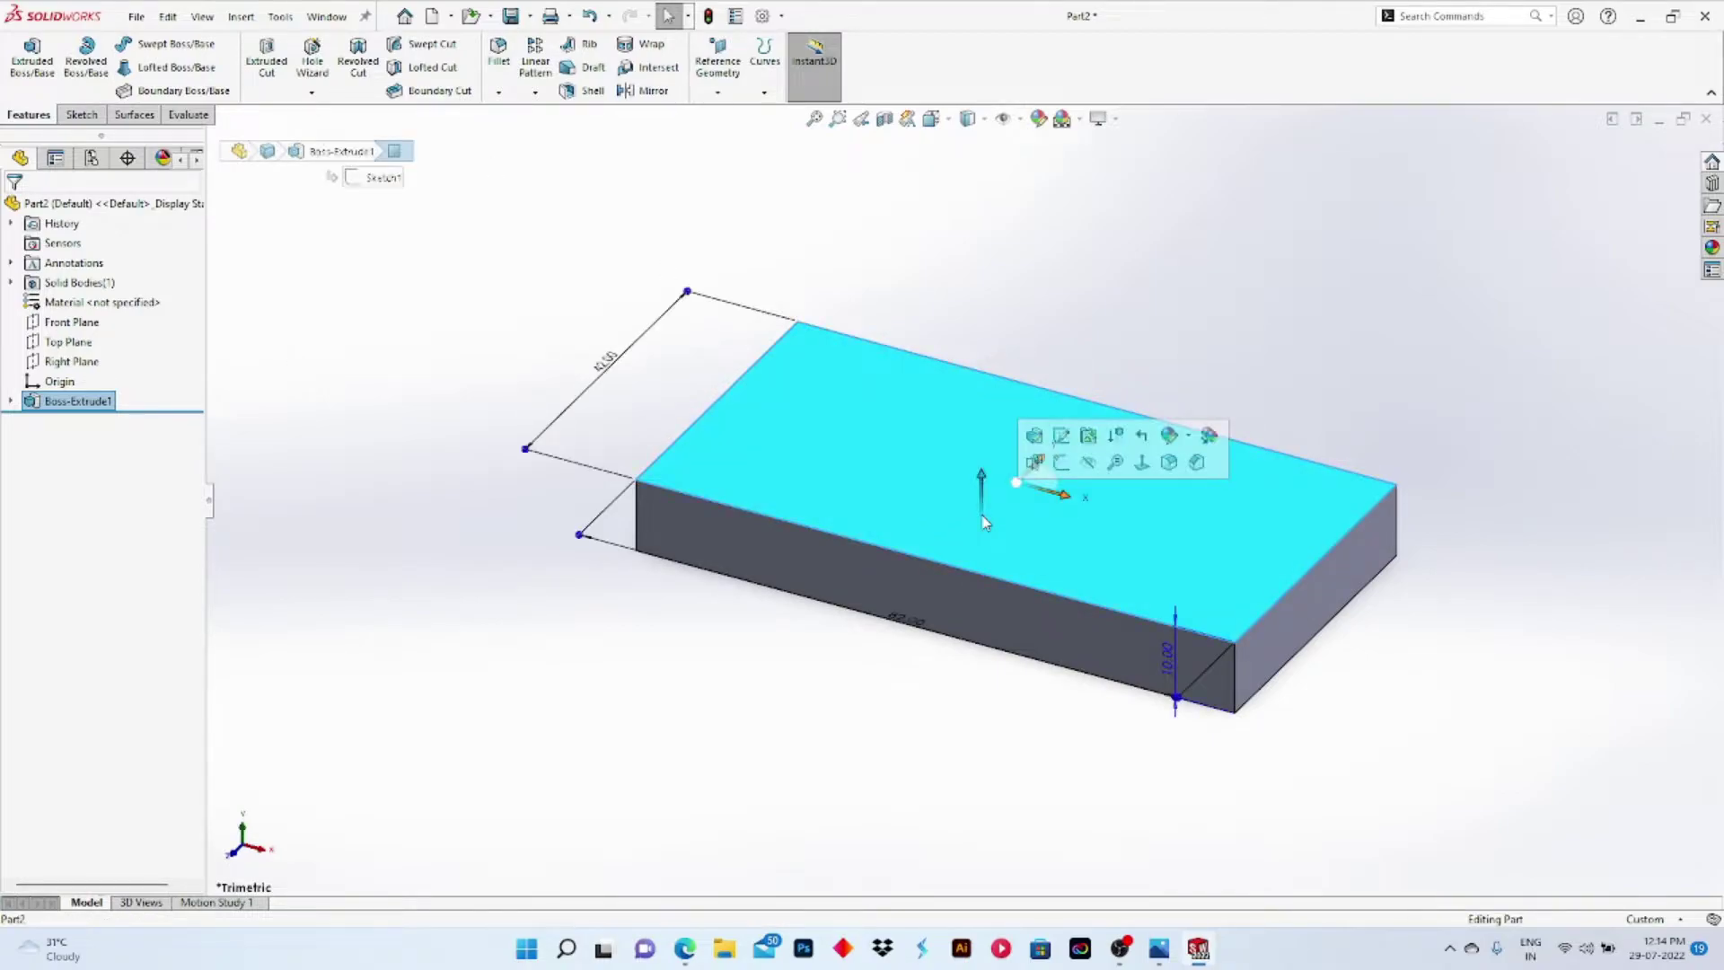
click(1061, 470)
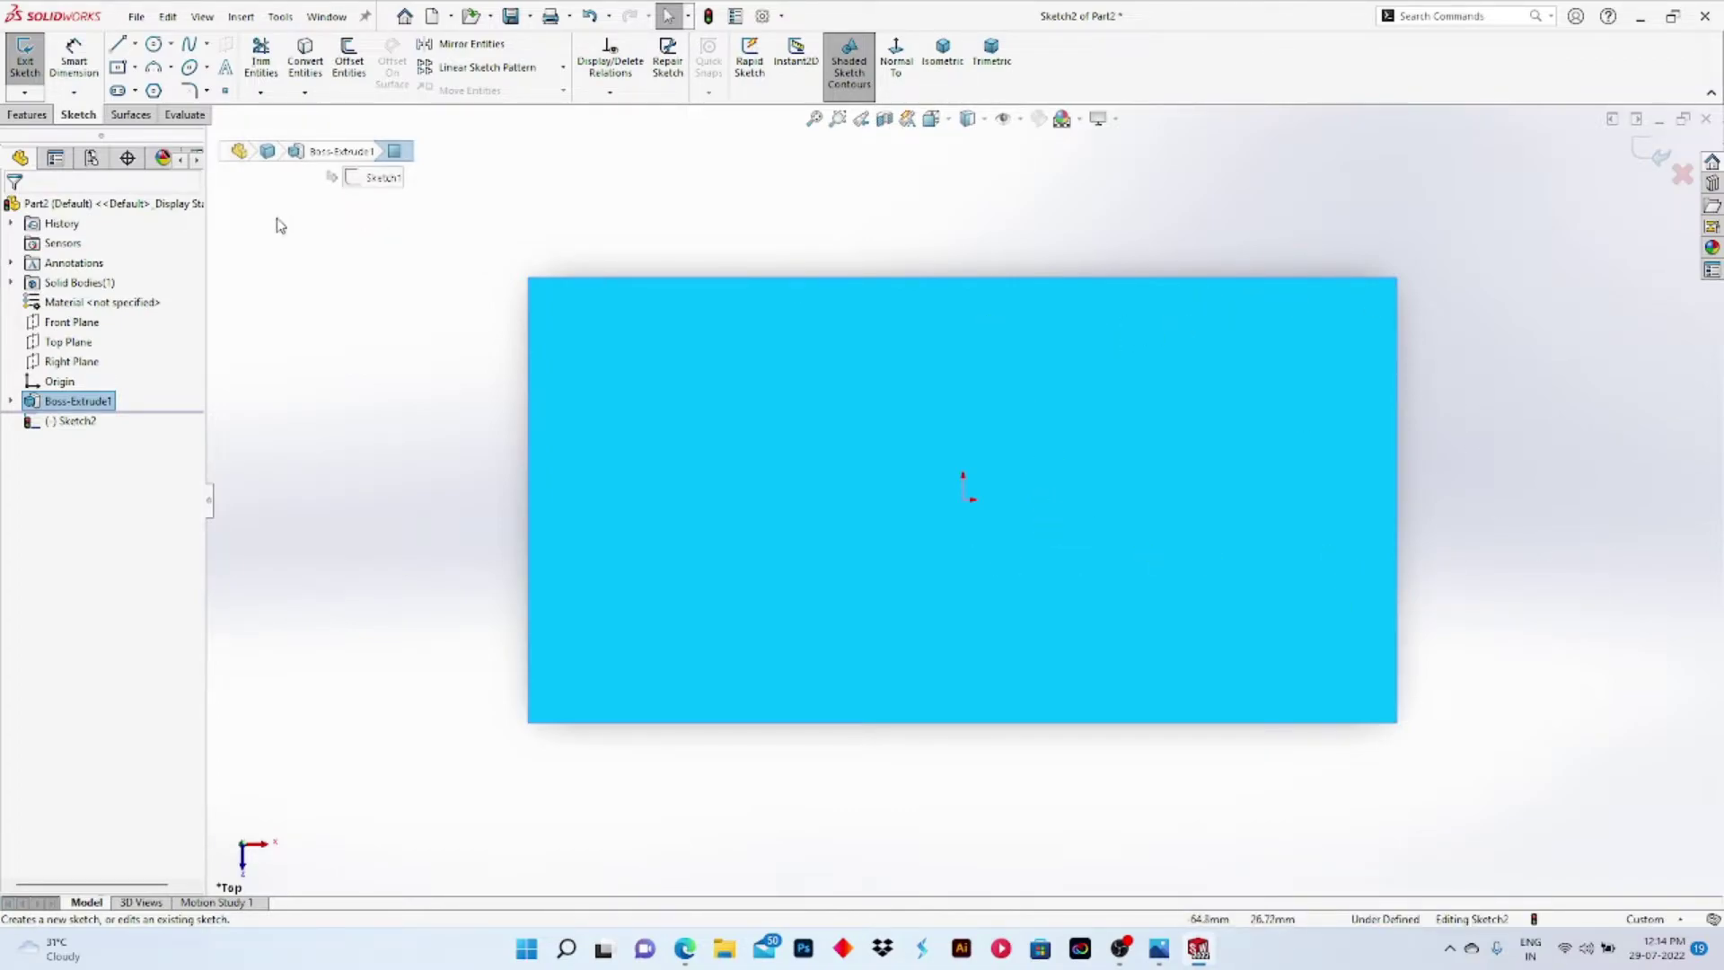
click(134, 67)
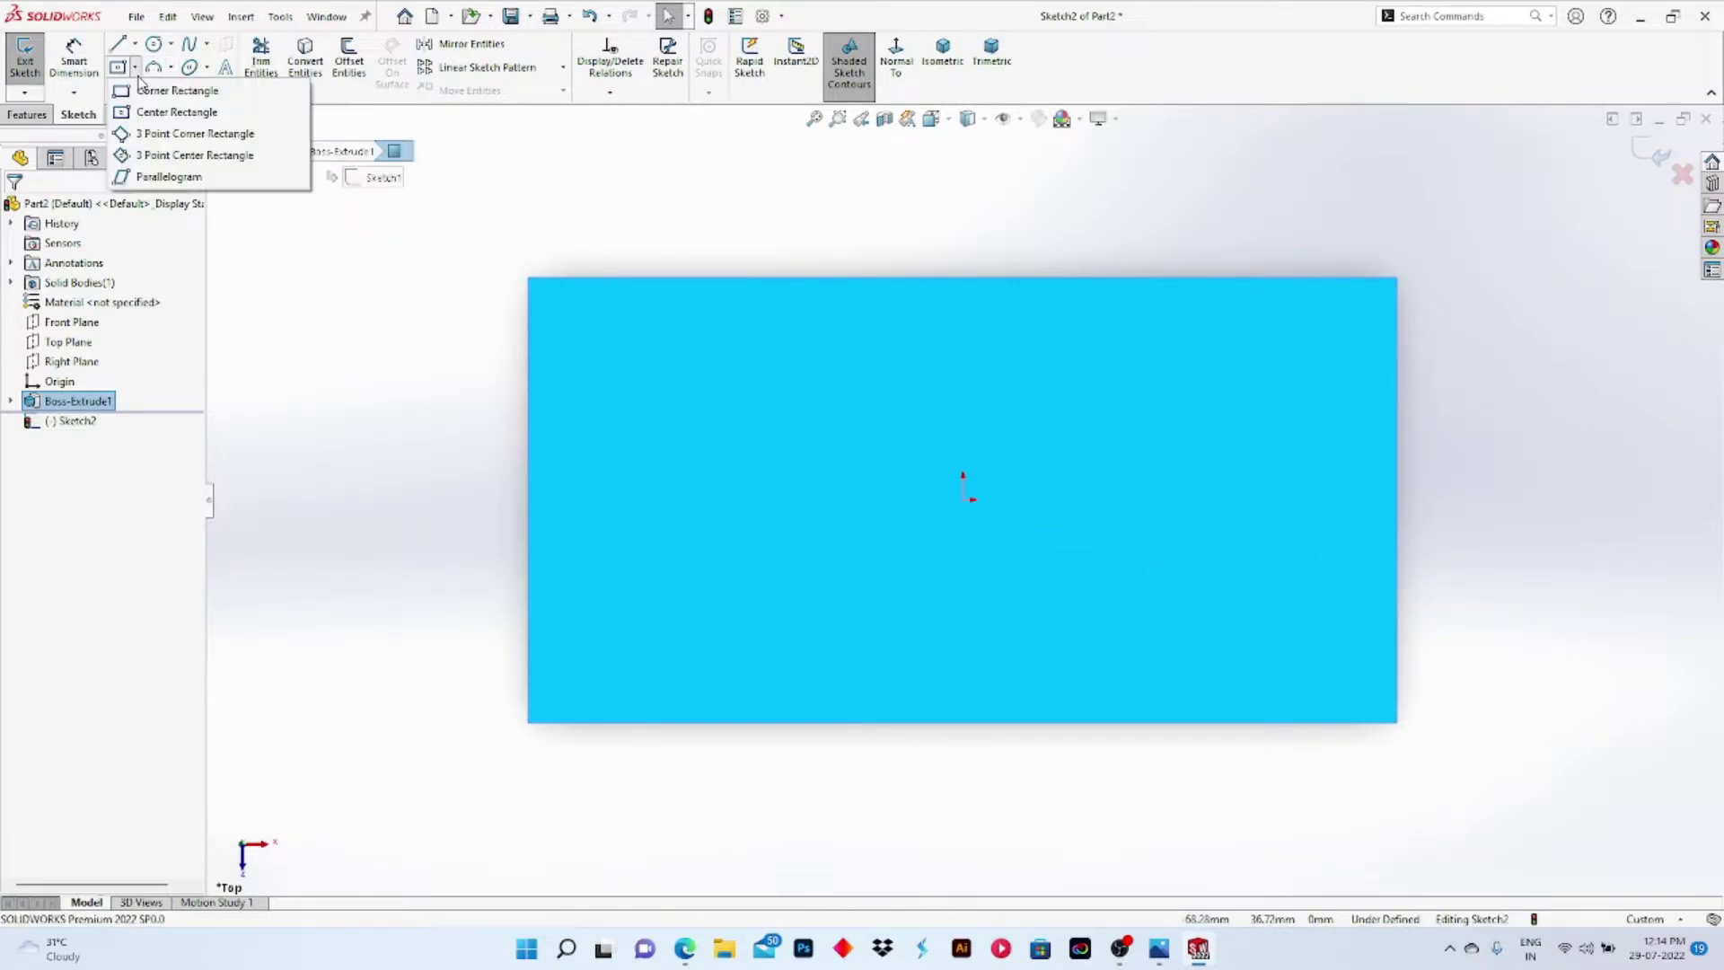
click(144, 90)
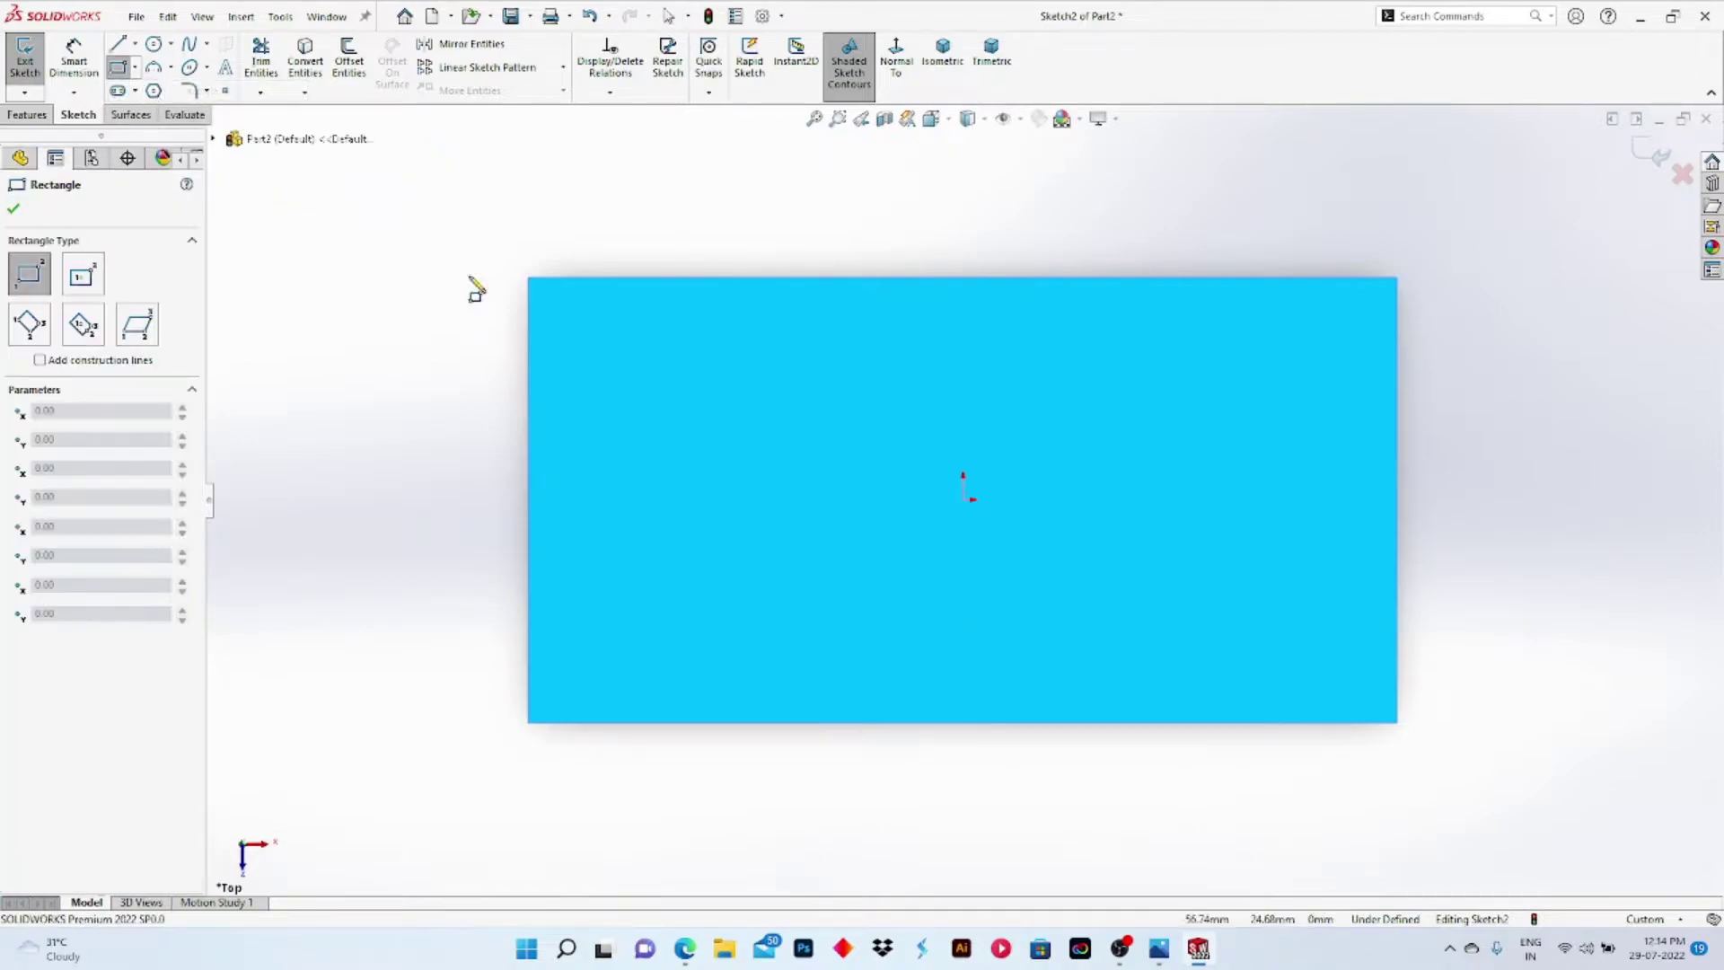
click(1398, 278)
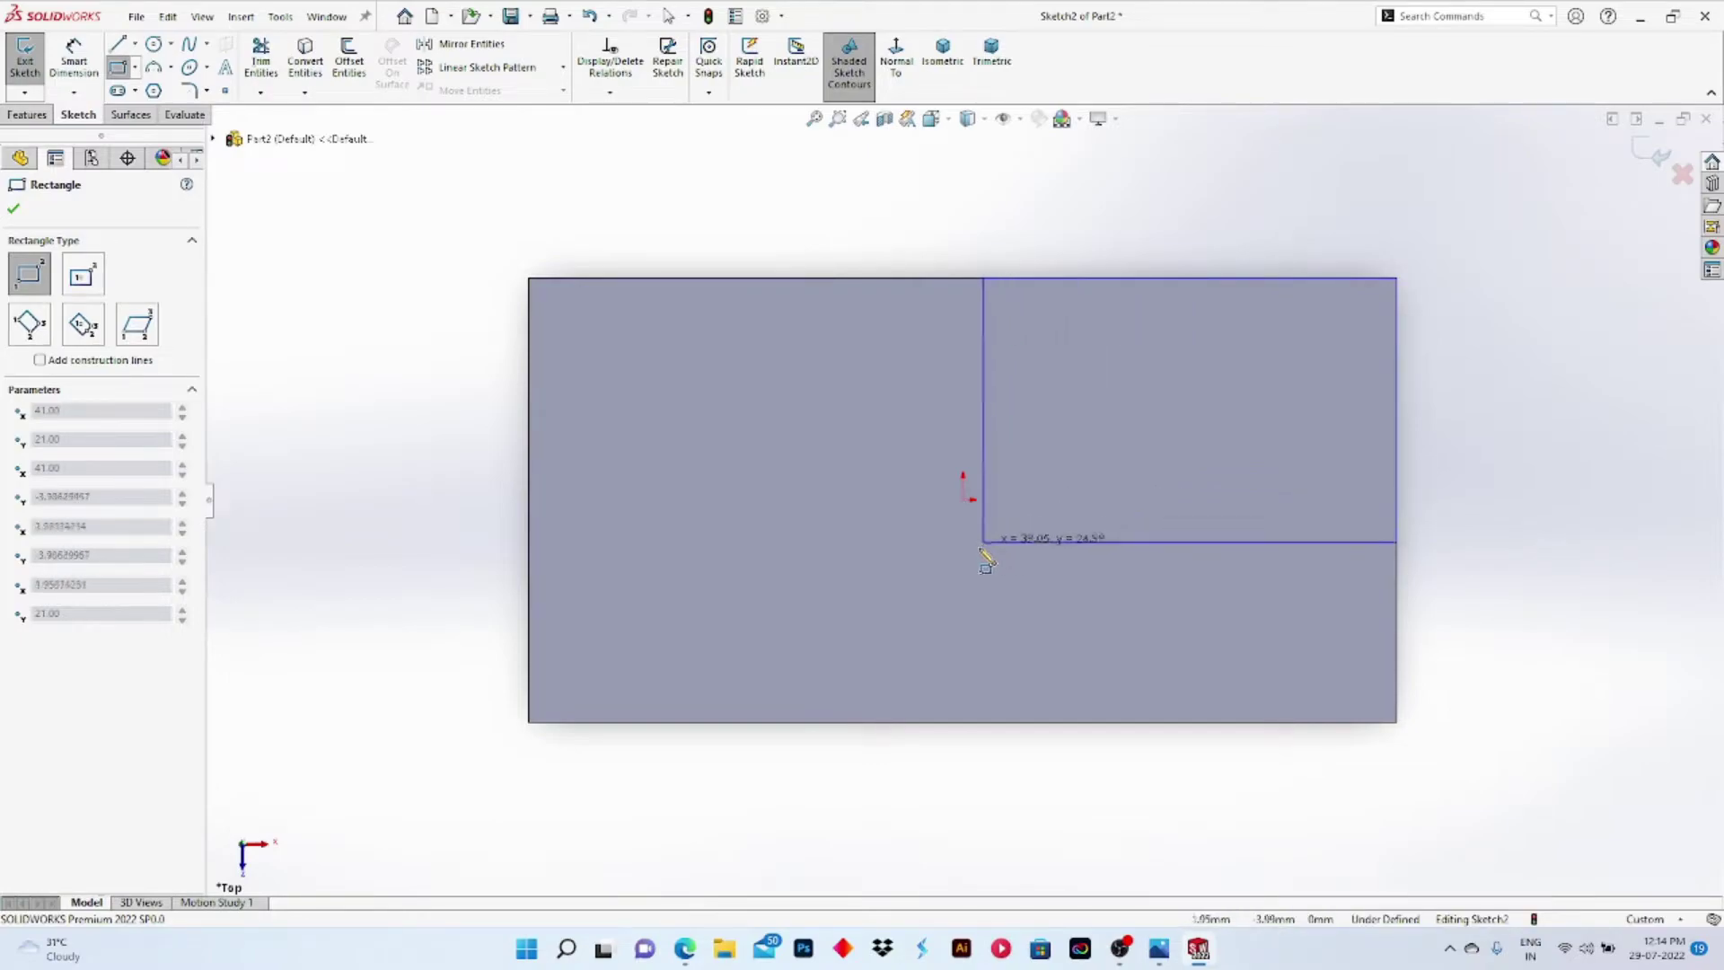
click(919, 593)
click(13, 212)
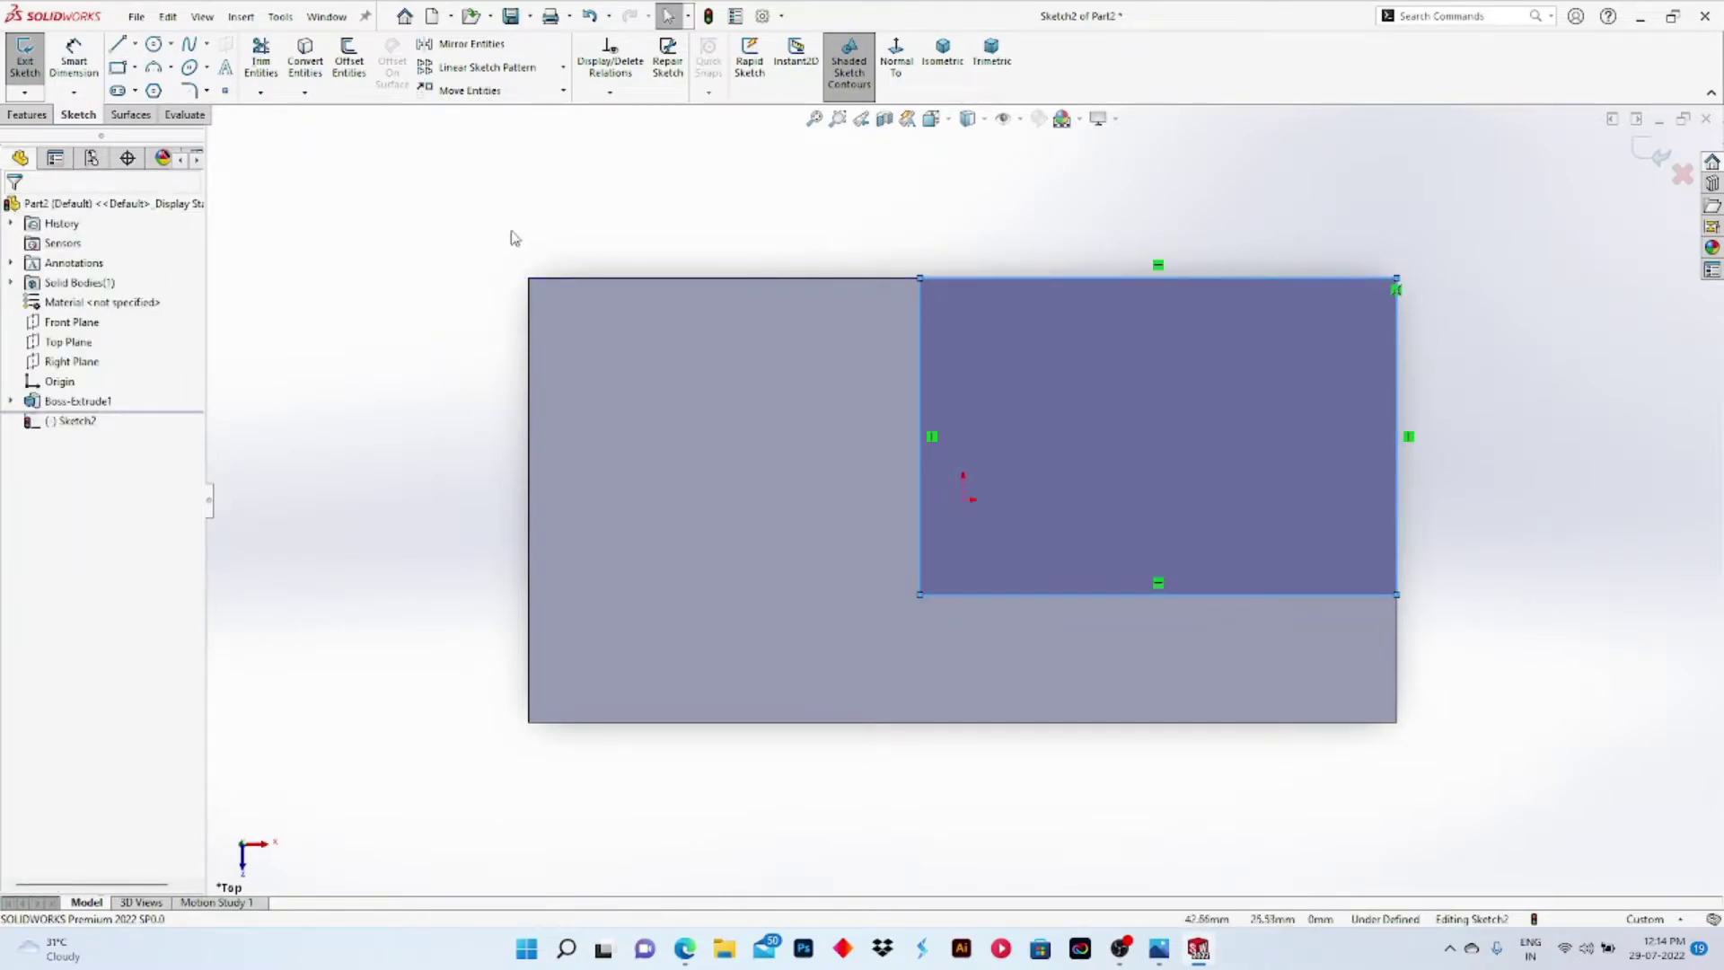
Step: Dimension the corner rectangle to 32 mm across the plate's width and 44 mm along its length, following the reference drawing
key(alt+Tab)
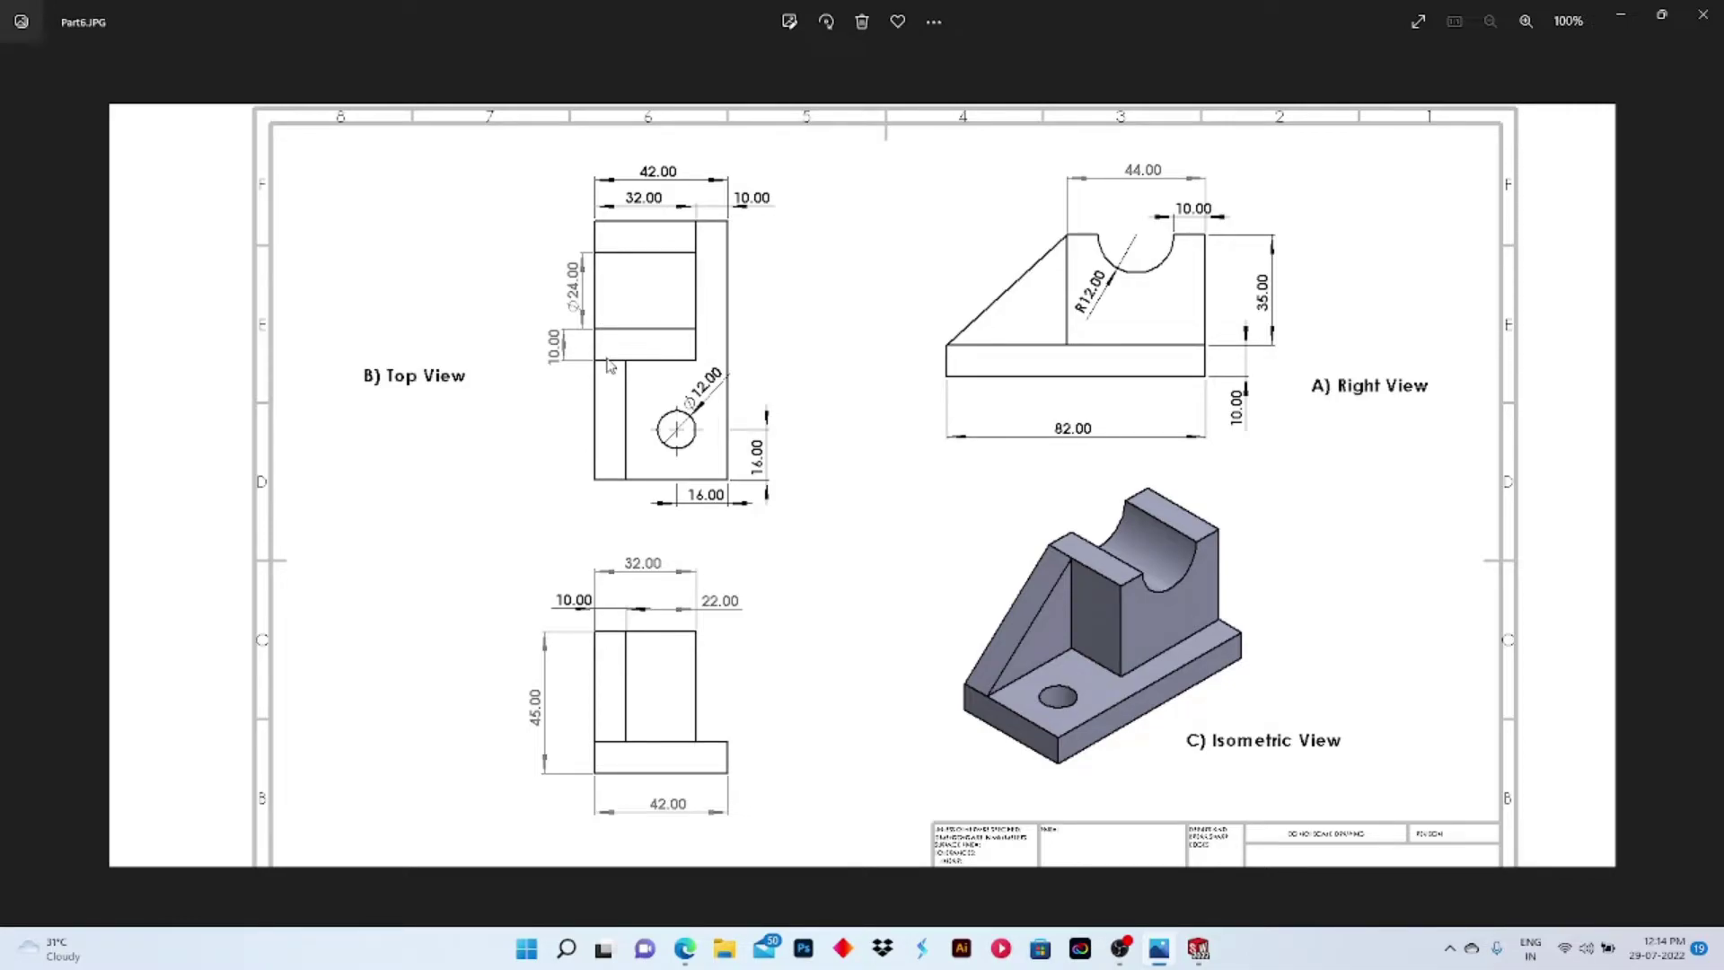
key(alt+Tab)
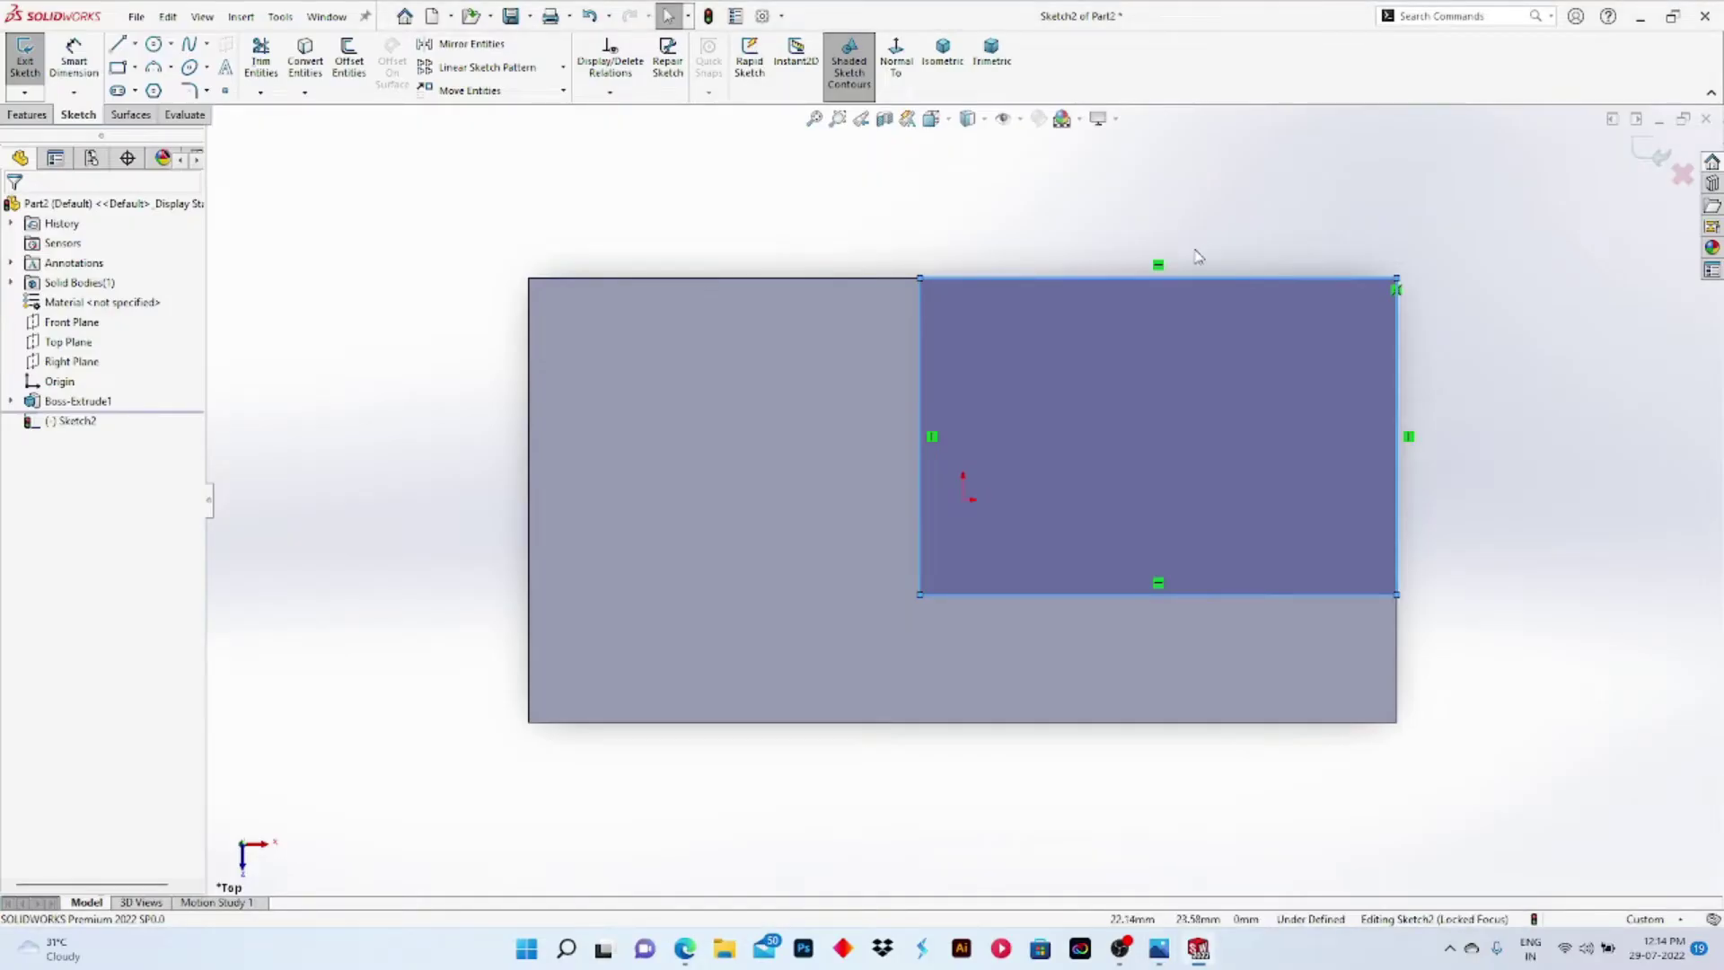
click(74, 61)
click(1398, 442)
click(1501, 422)
text(32)
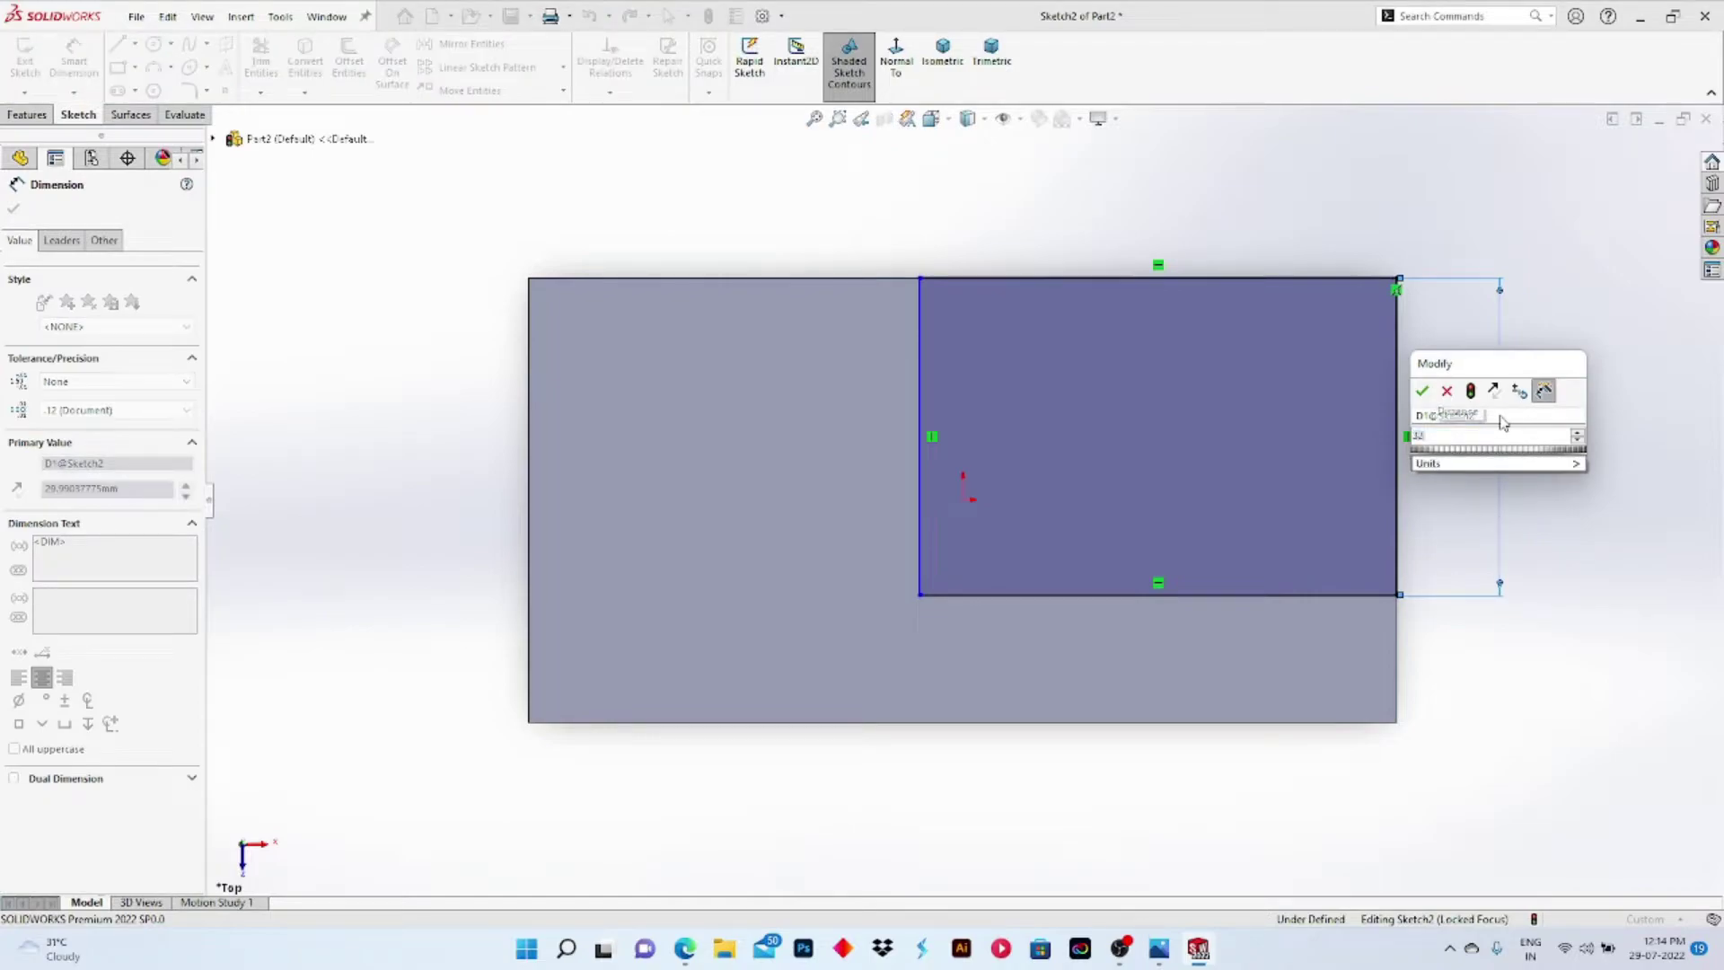
key(Return)
click(1158, 279)
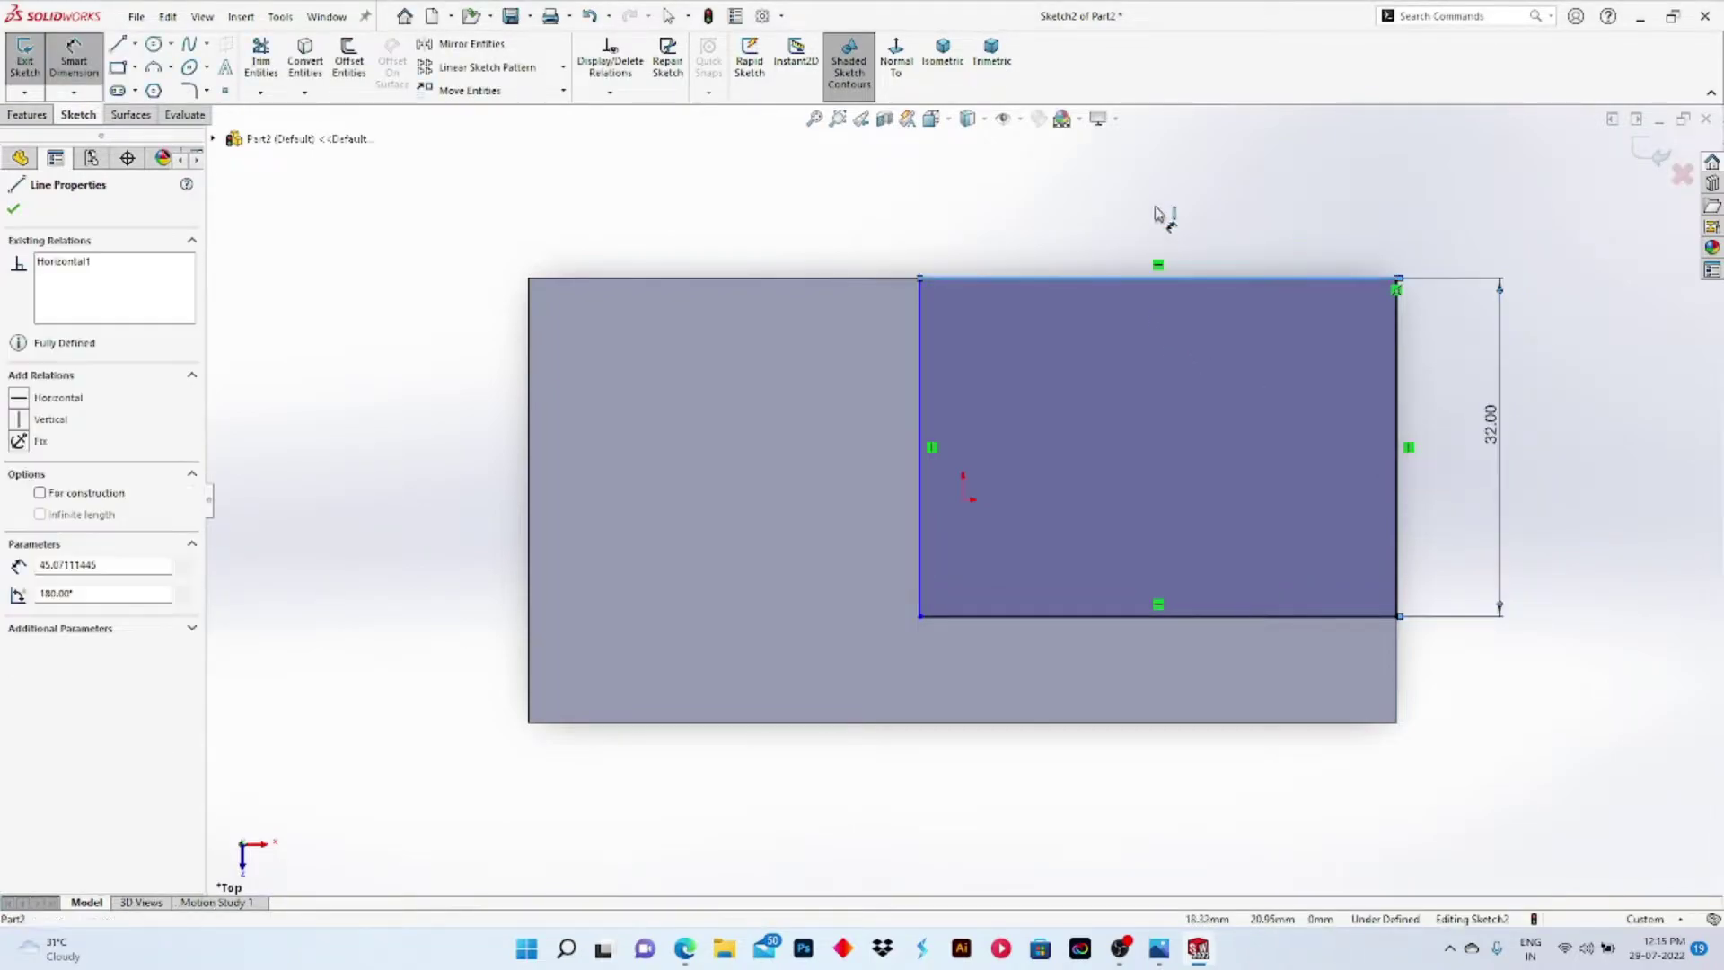
click(1156, 200)
text(44)
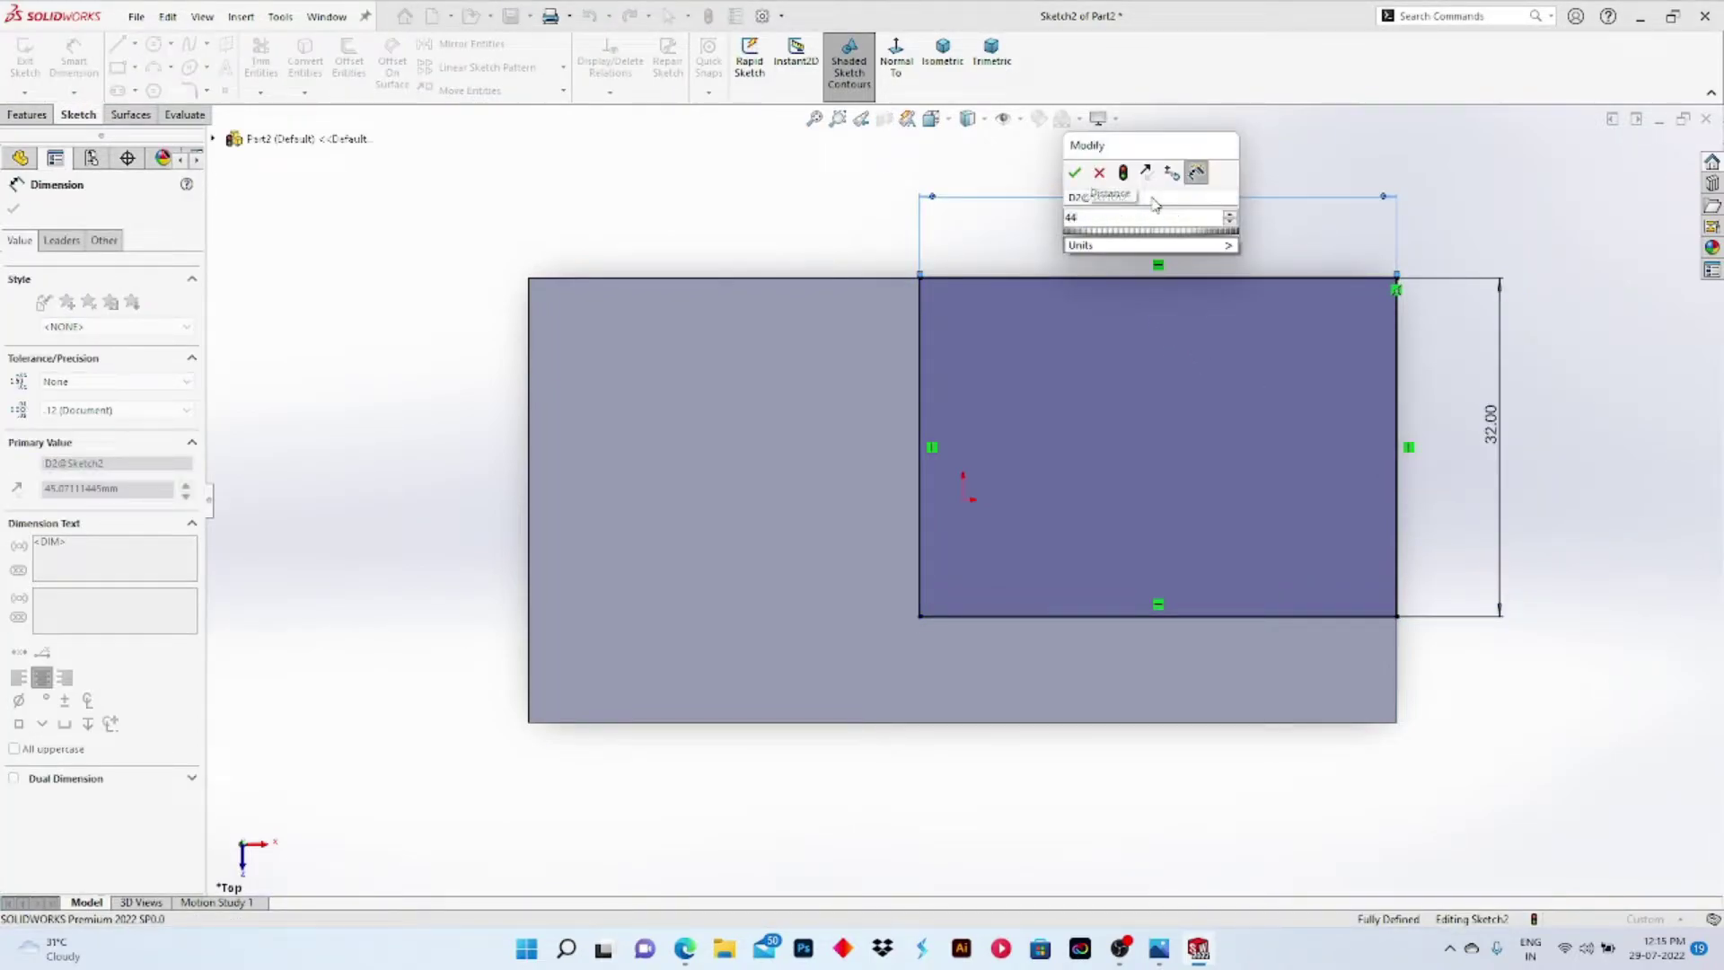
key(Return)
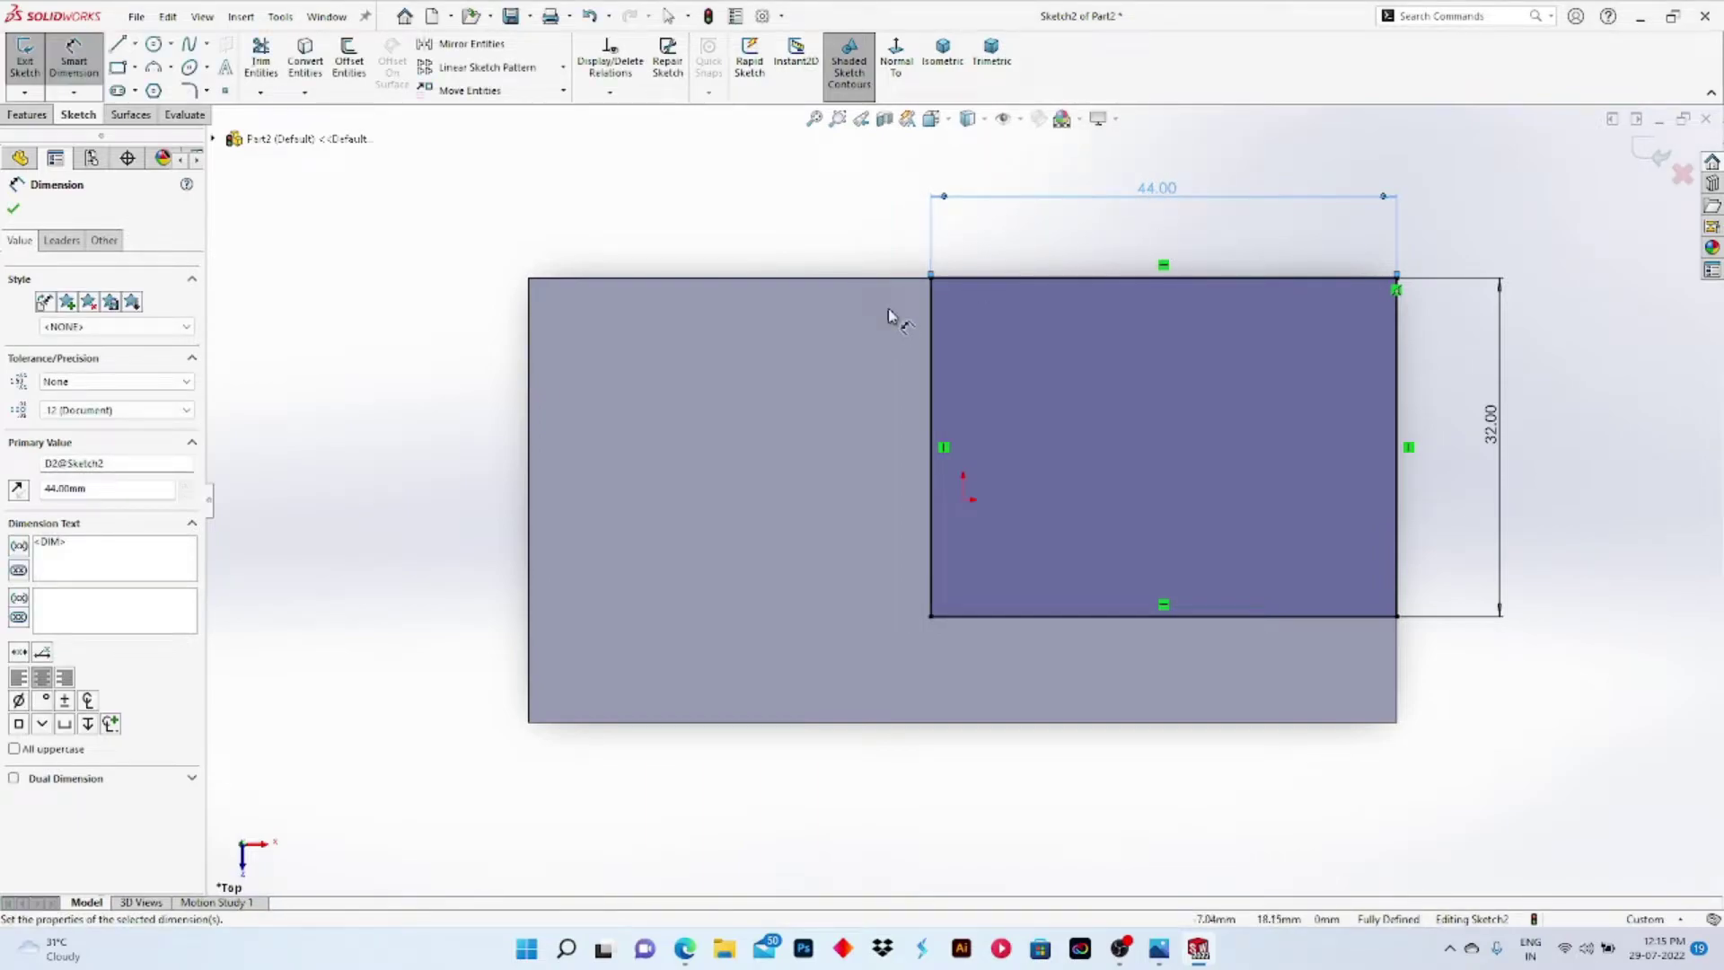
click(13, 208)
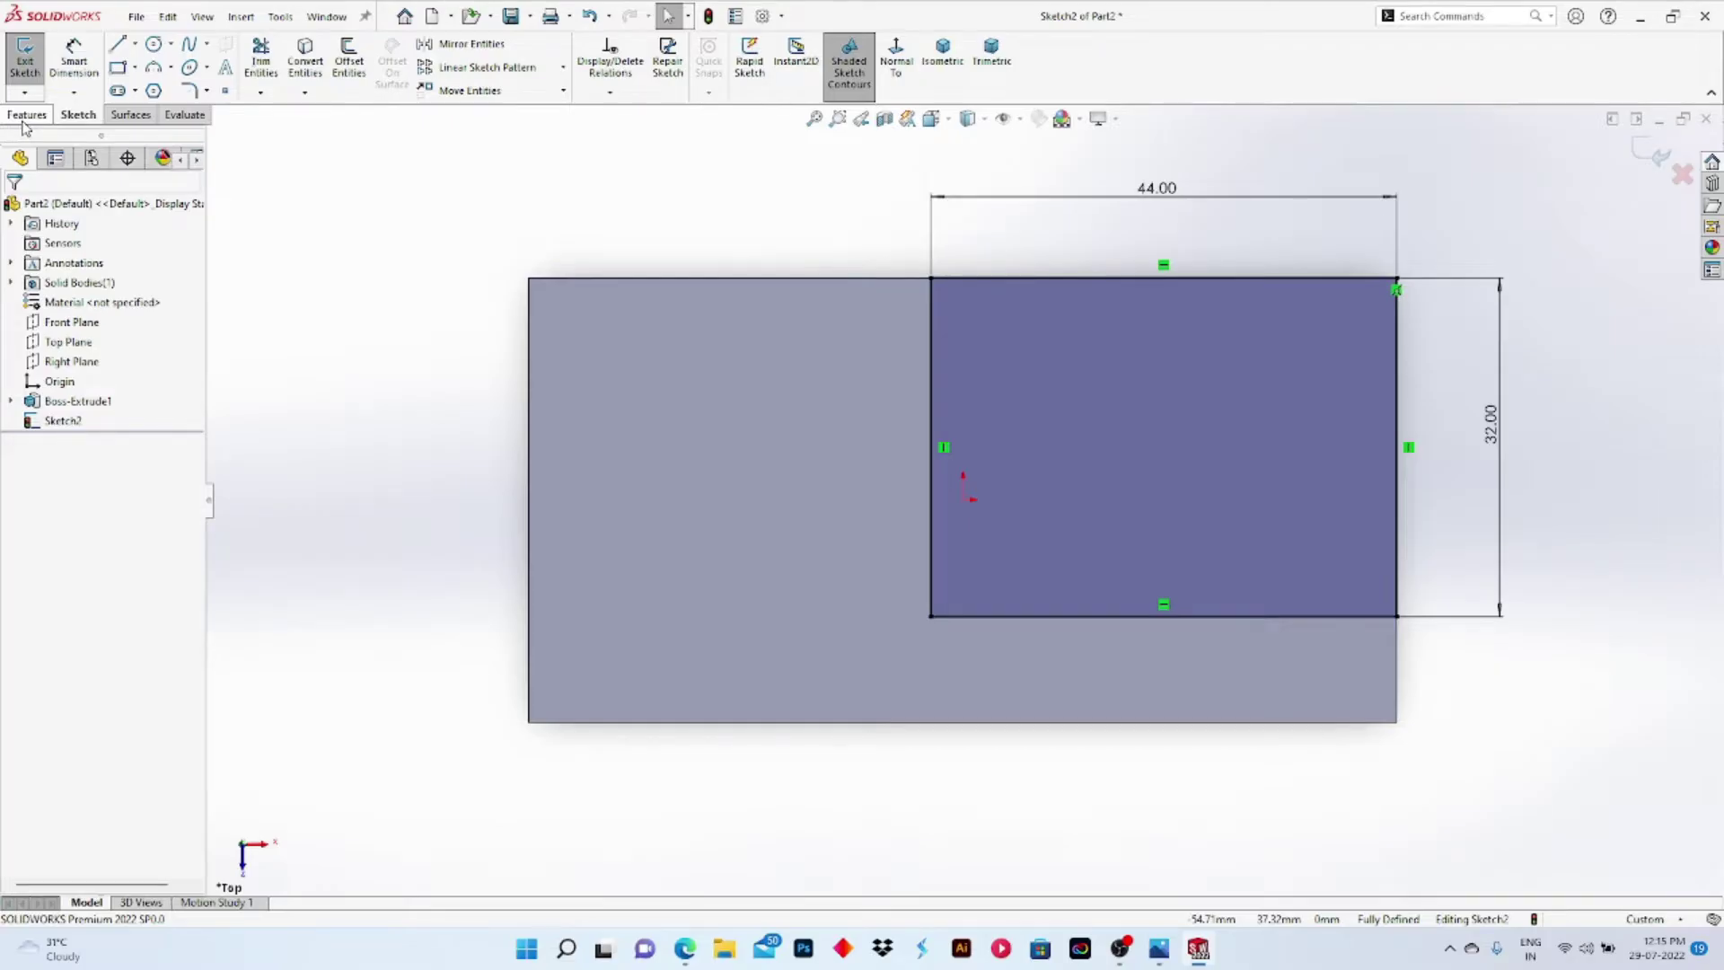
Step: Extrude the 44 by 32 mm rectangle 35 mm blind upward from the plate, following the Part6 reference drawing
key(alt+Tab)
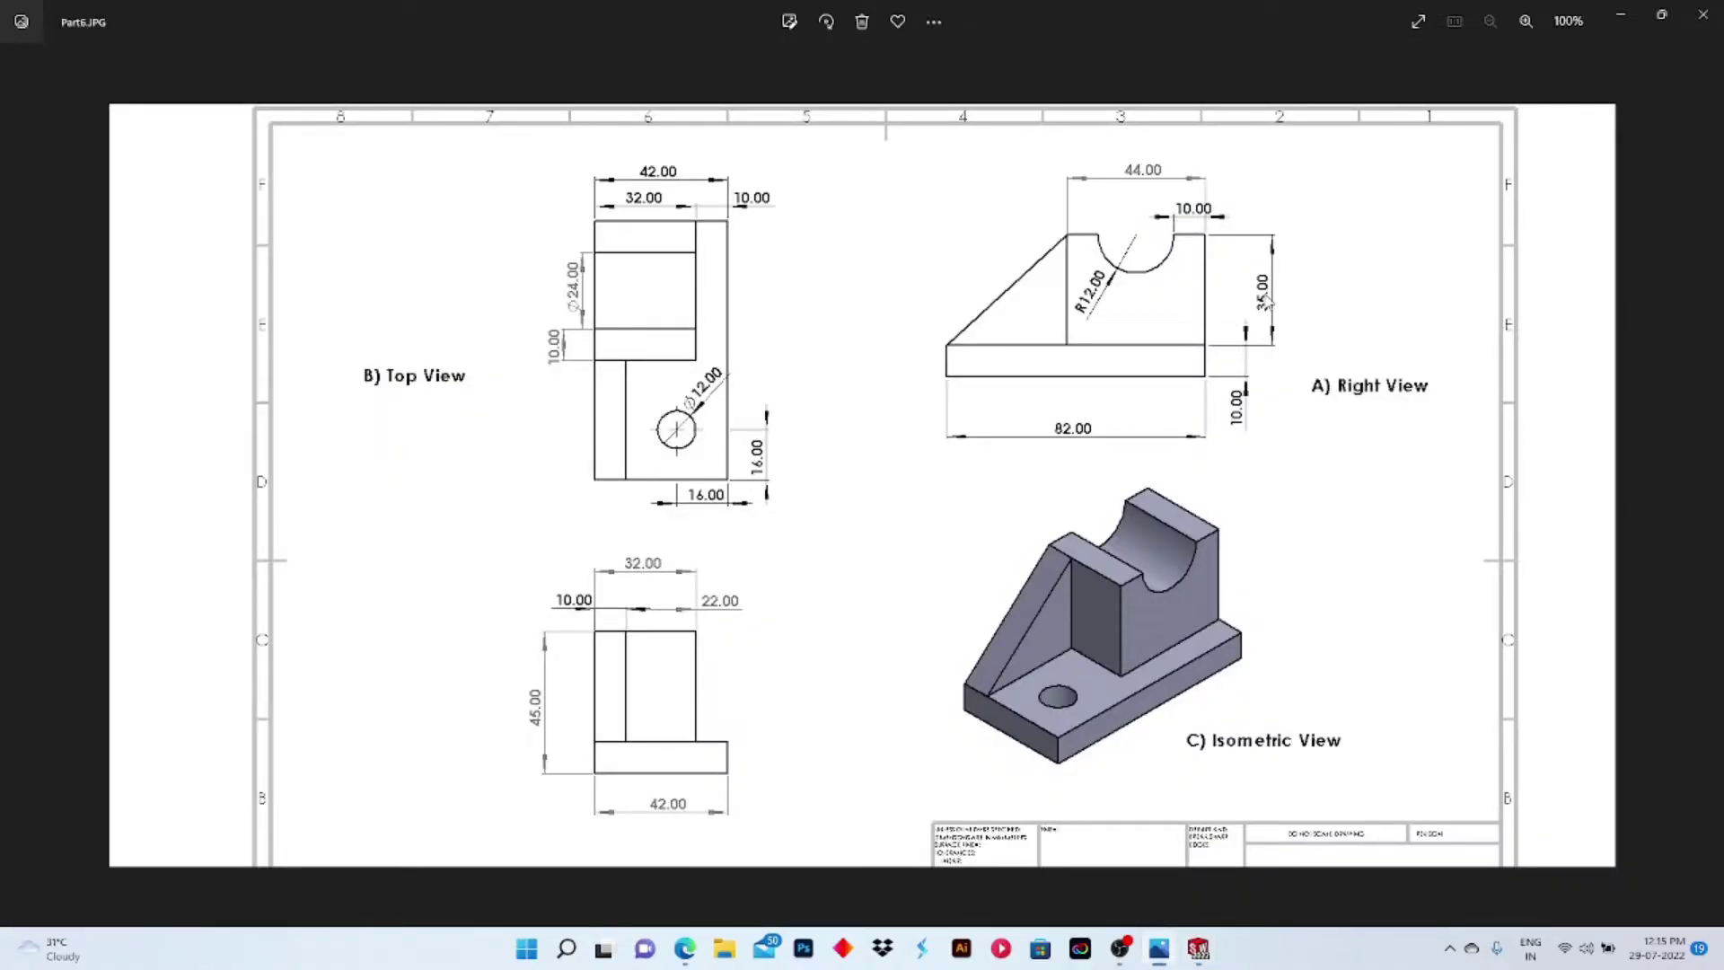
key(alt+Tab)
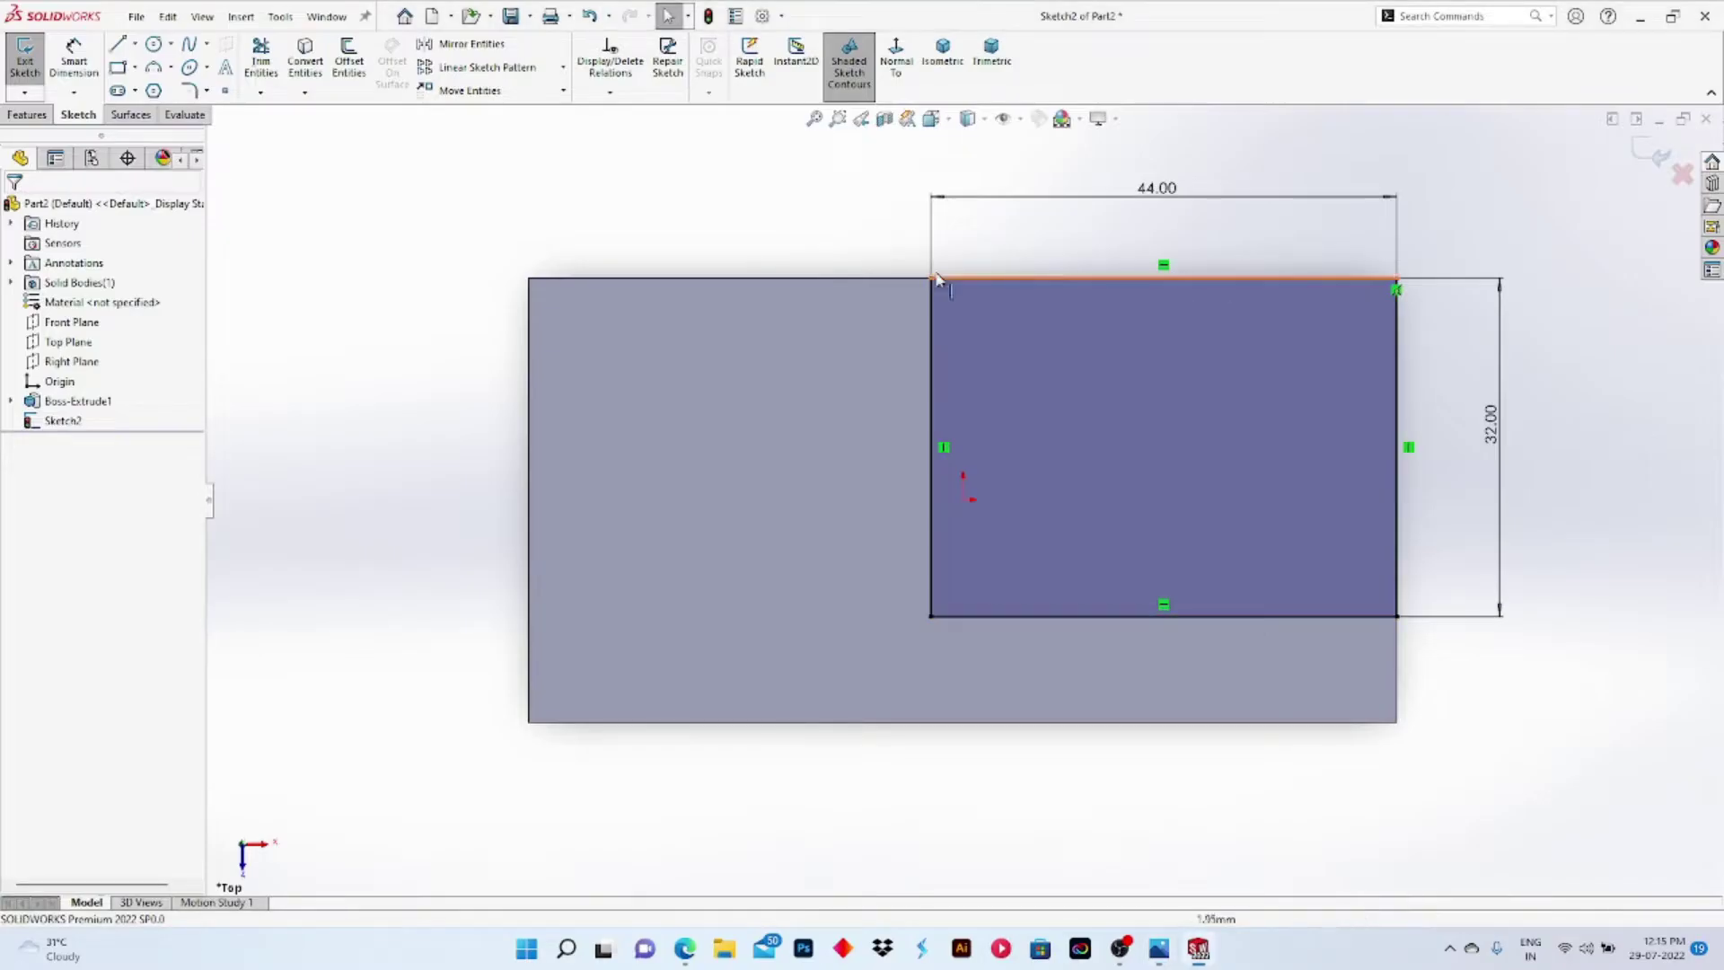
click(27, 114)
click(32, 59)
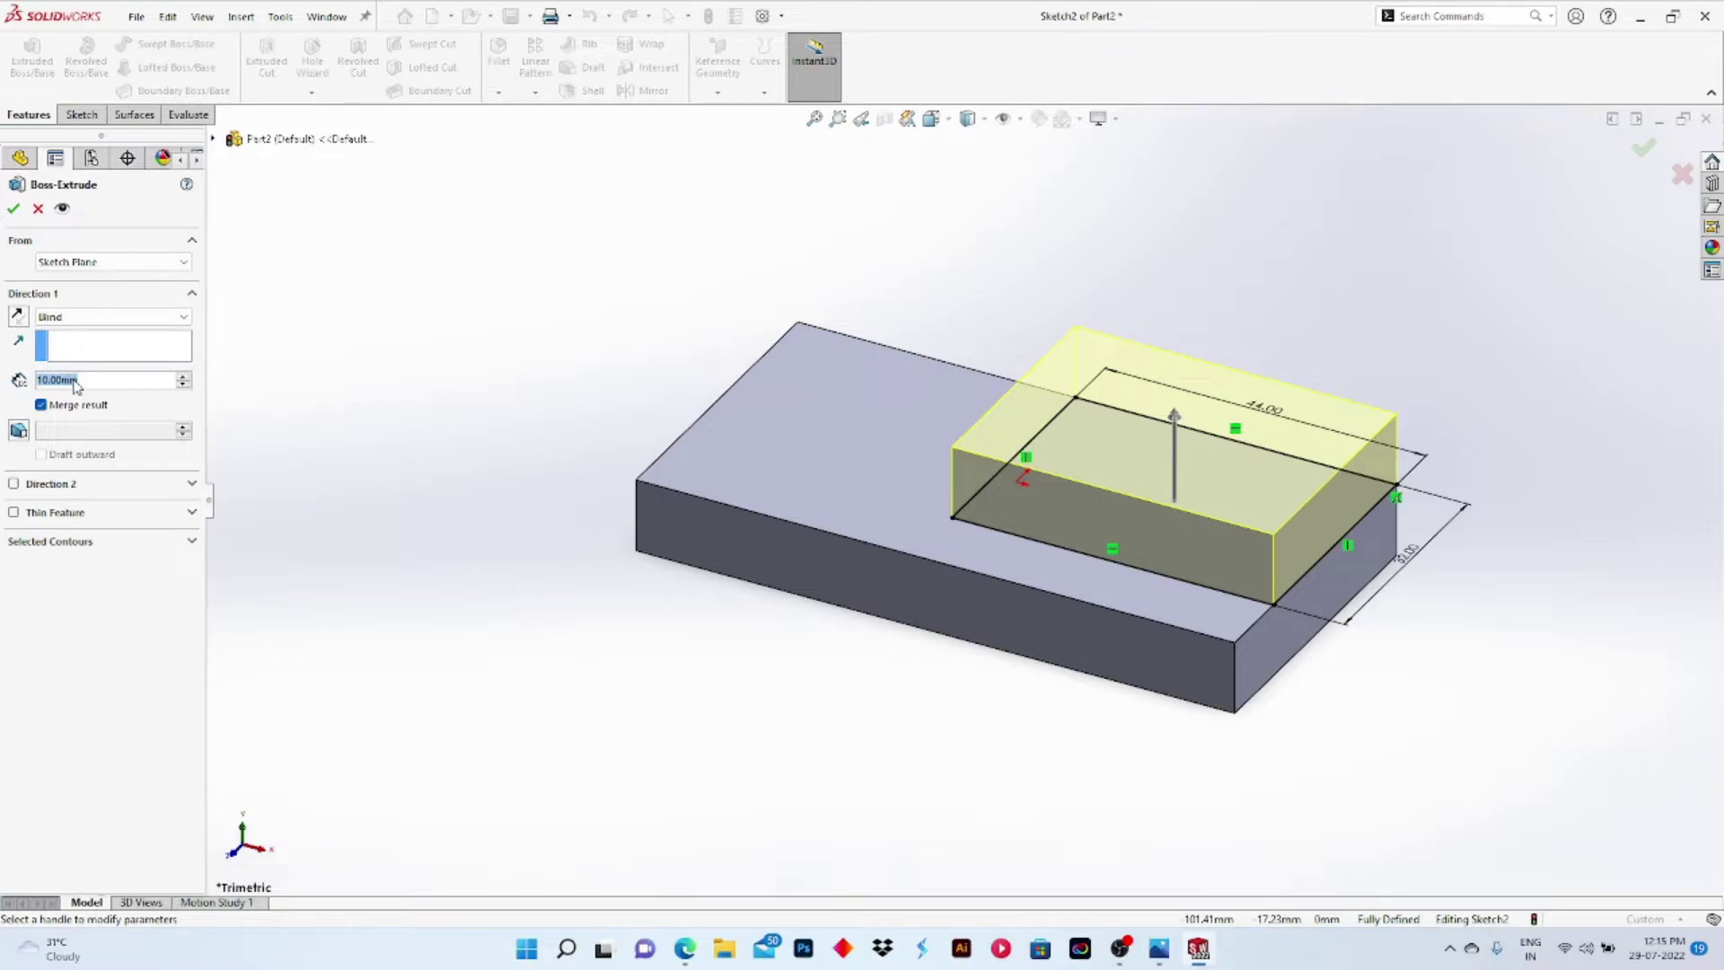
text(35)
key(Return)
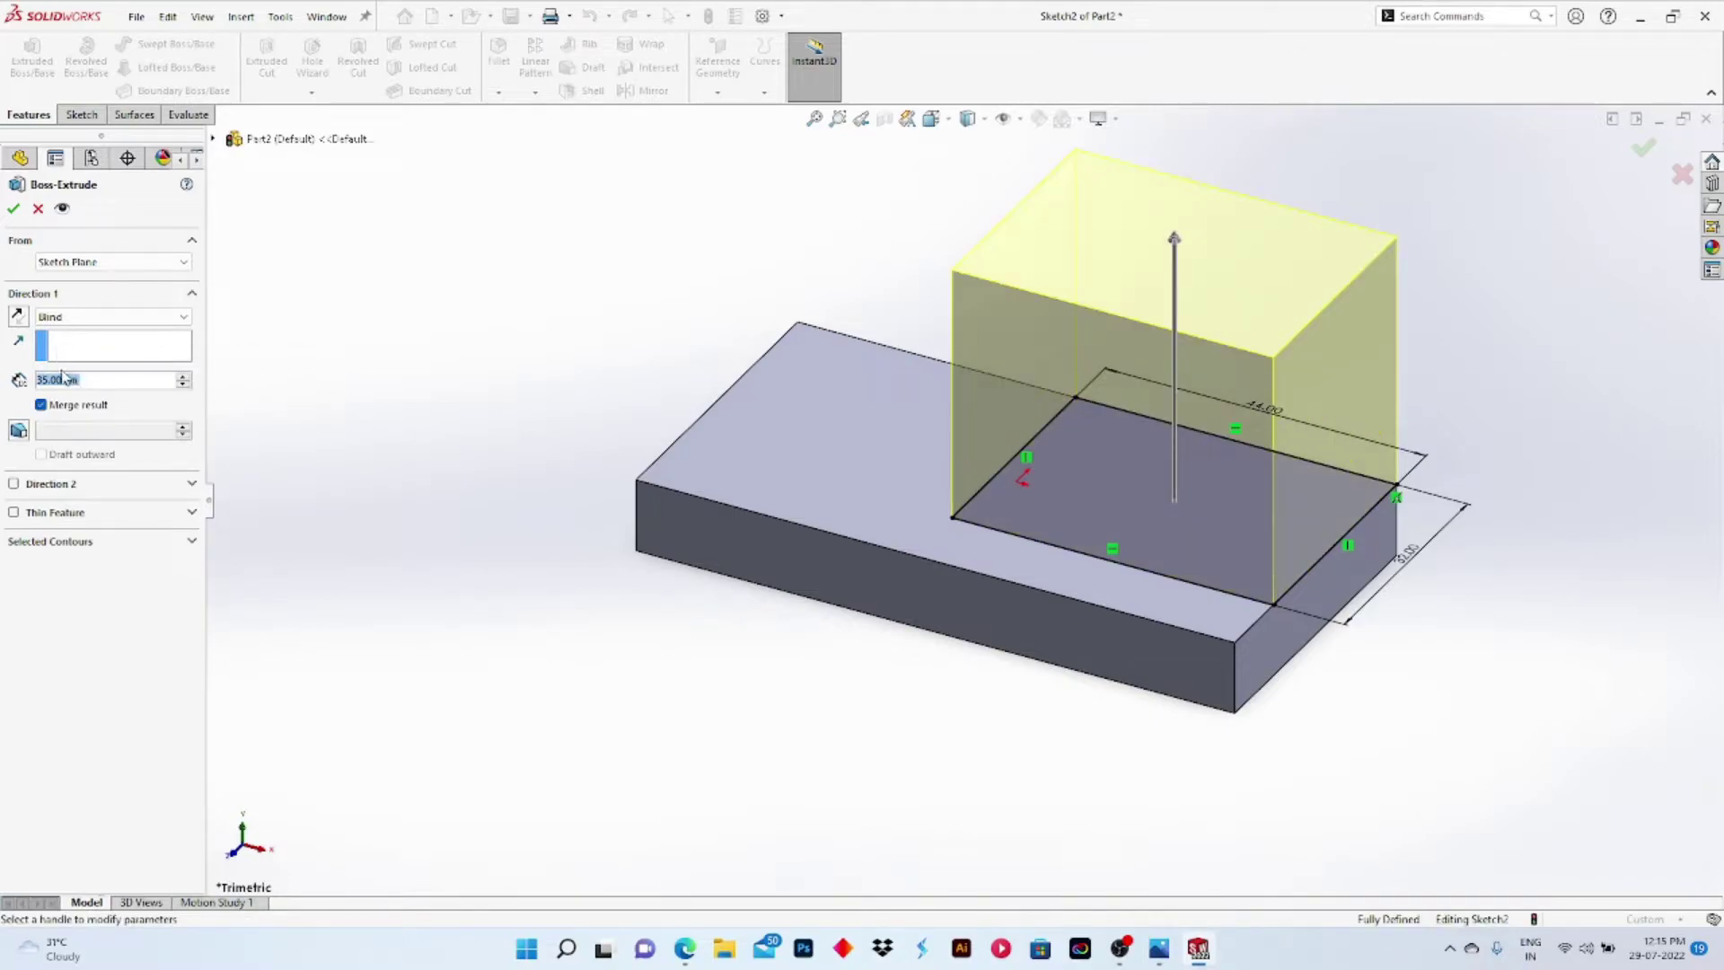
click(14, 208)
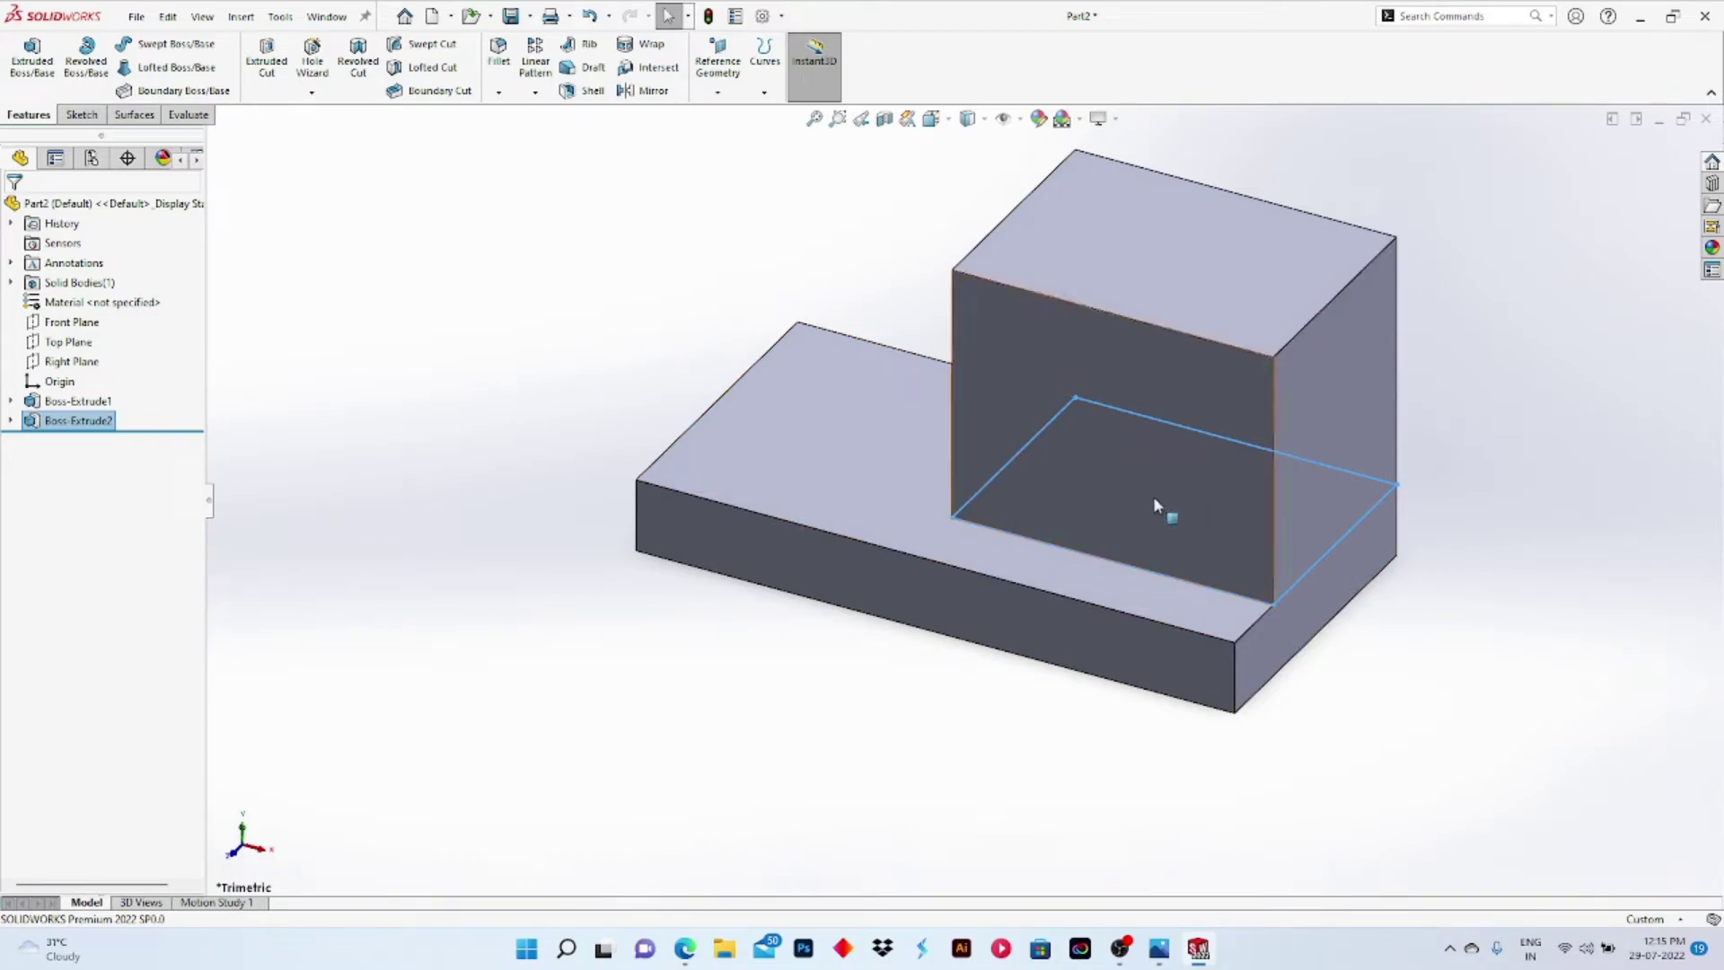
Step: On the block's front face, sketch the converted face outline and a circle about 19 mm across centred on the top edge's midpoint
click(1131, 389)
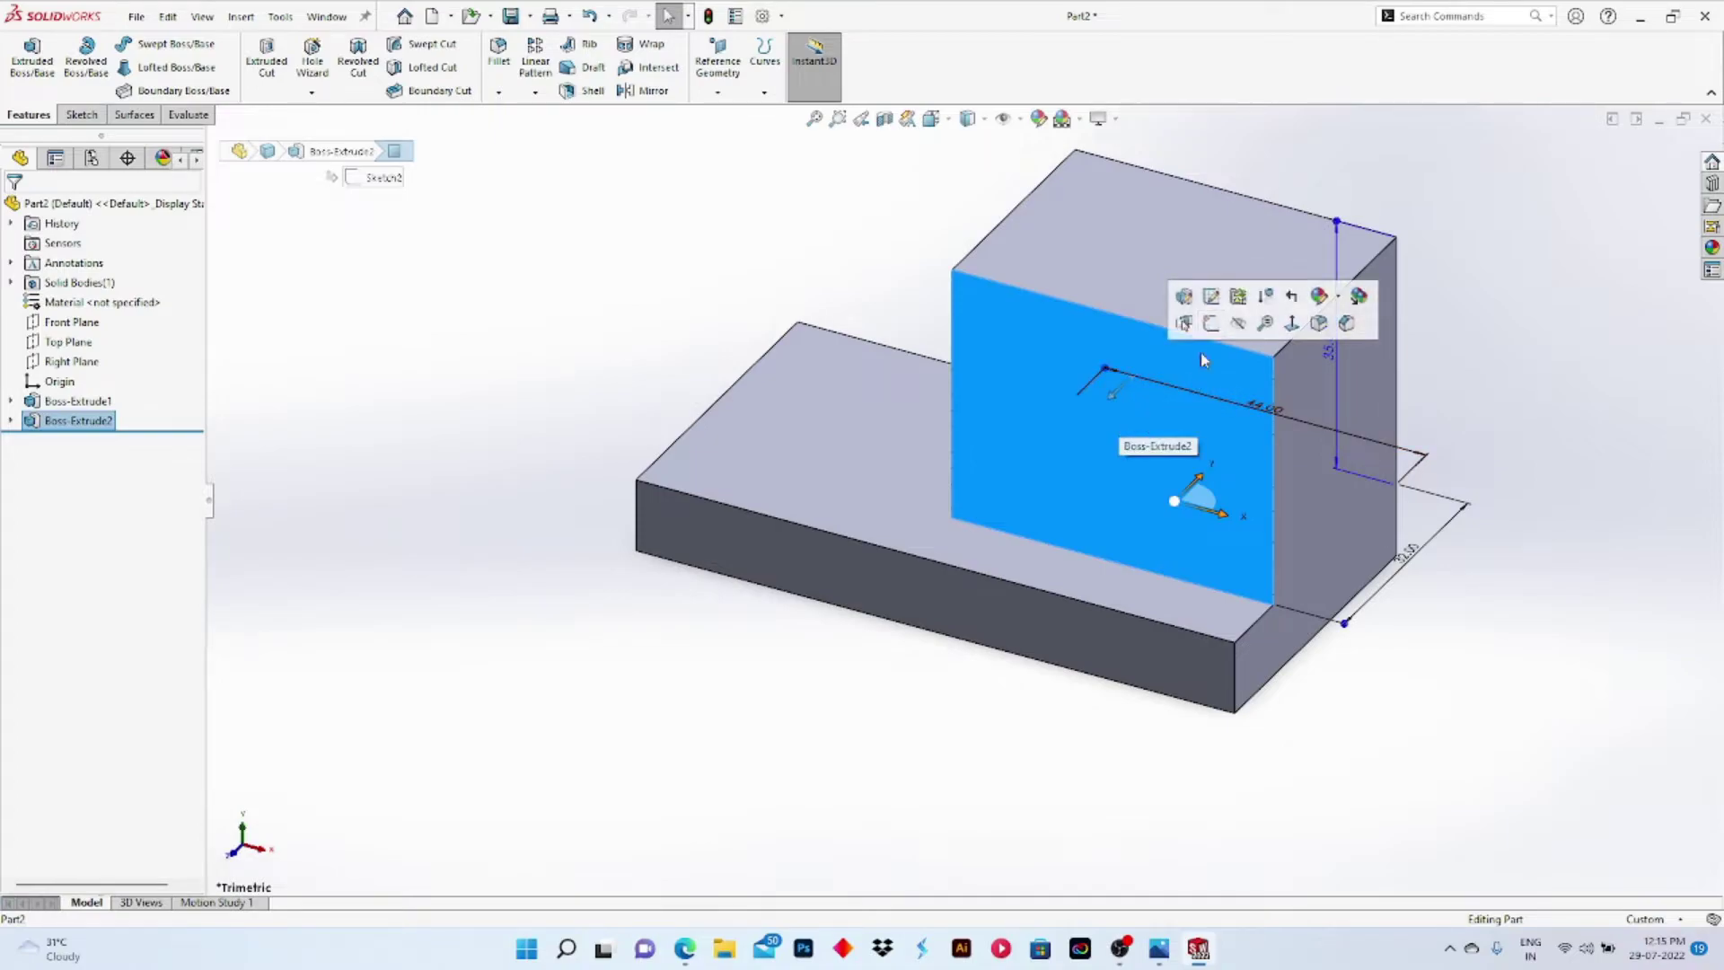
click(1210, 325)
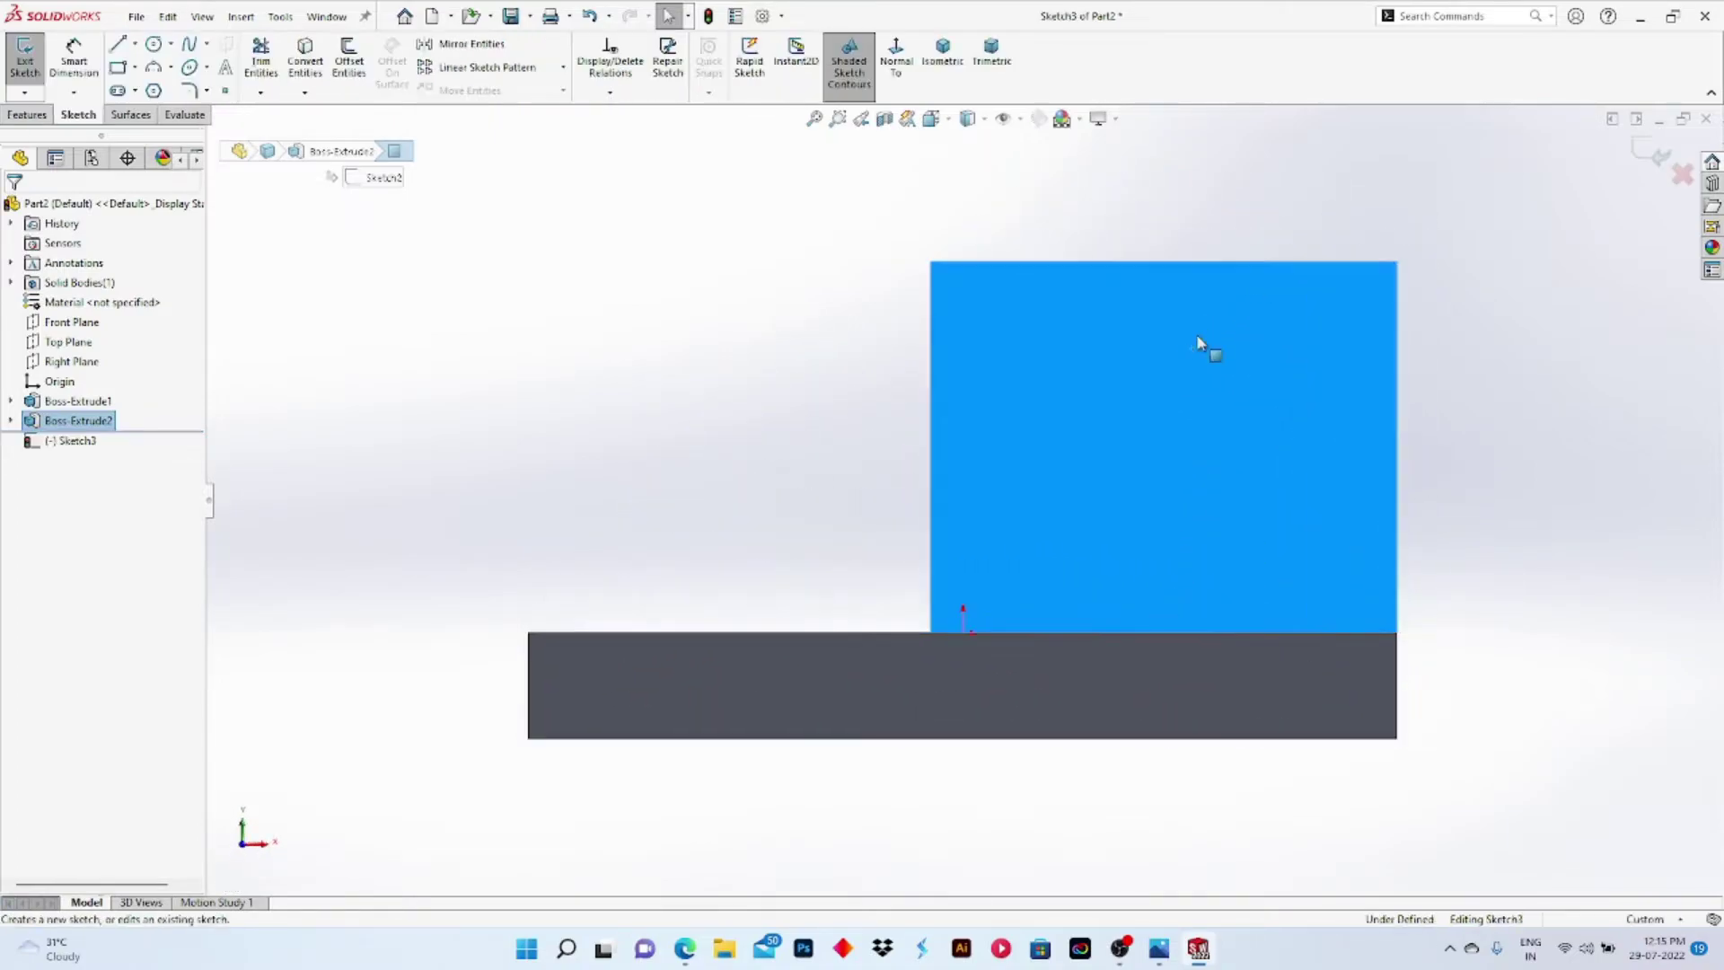
click(305, 59)
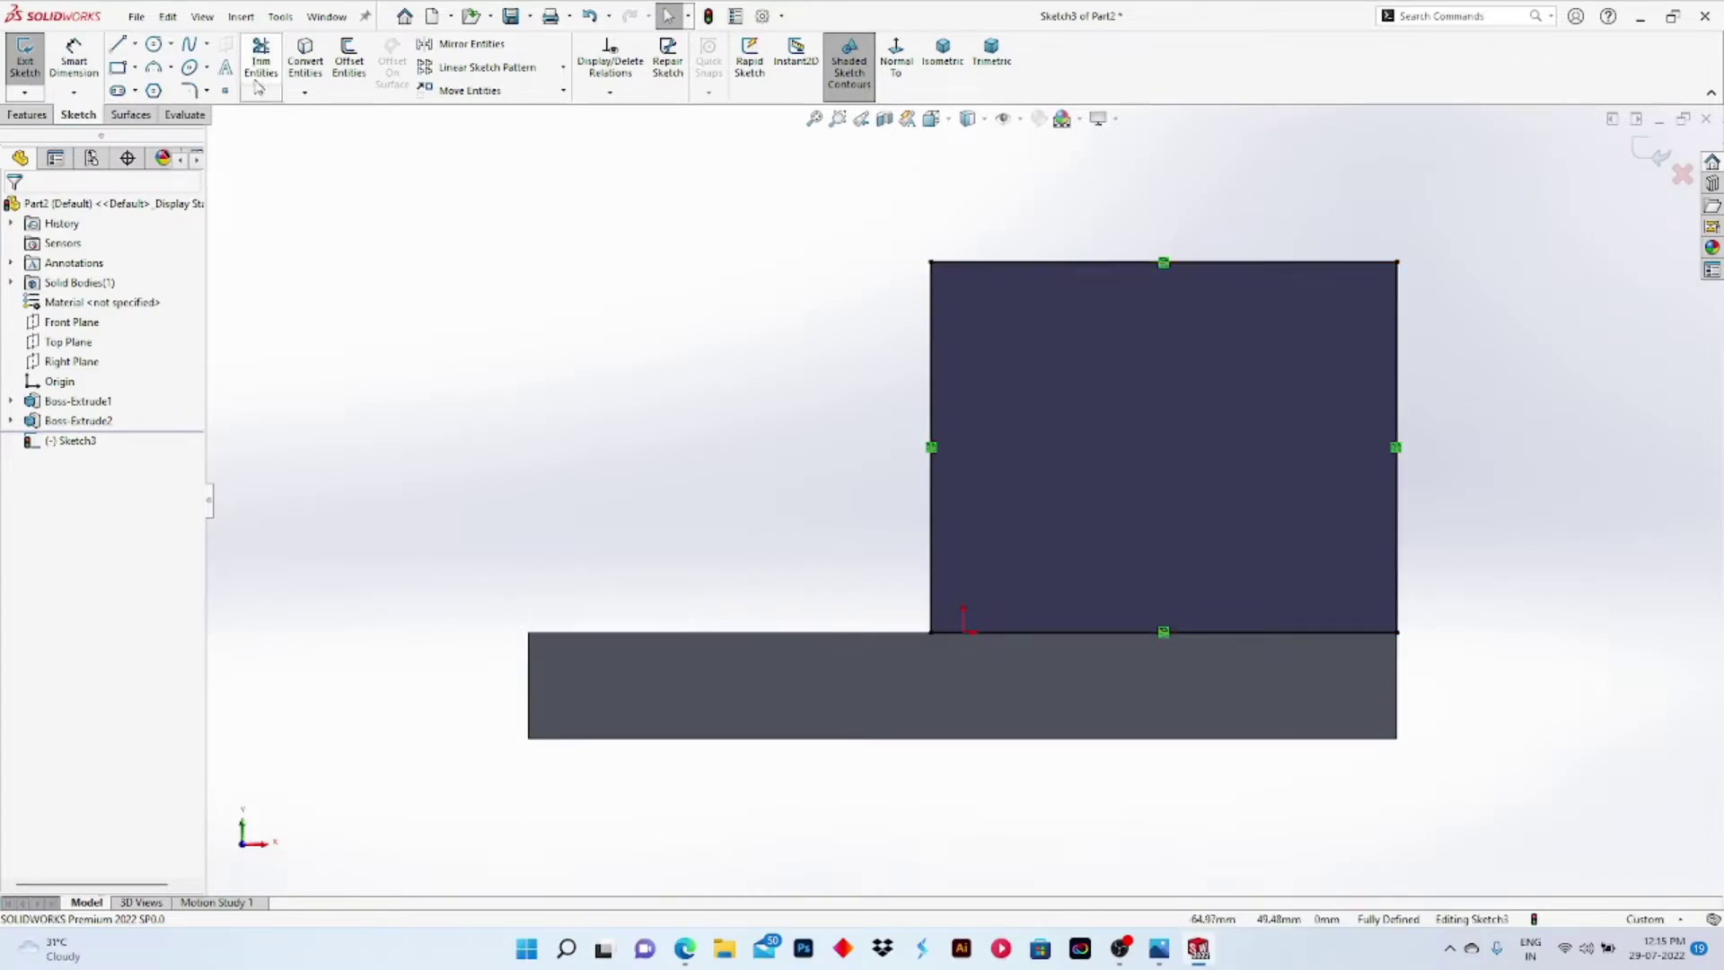
click(154, 44)
click(1163, 262)
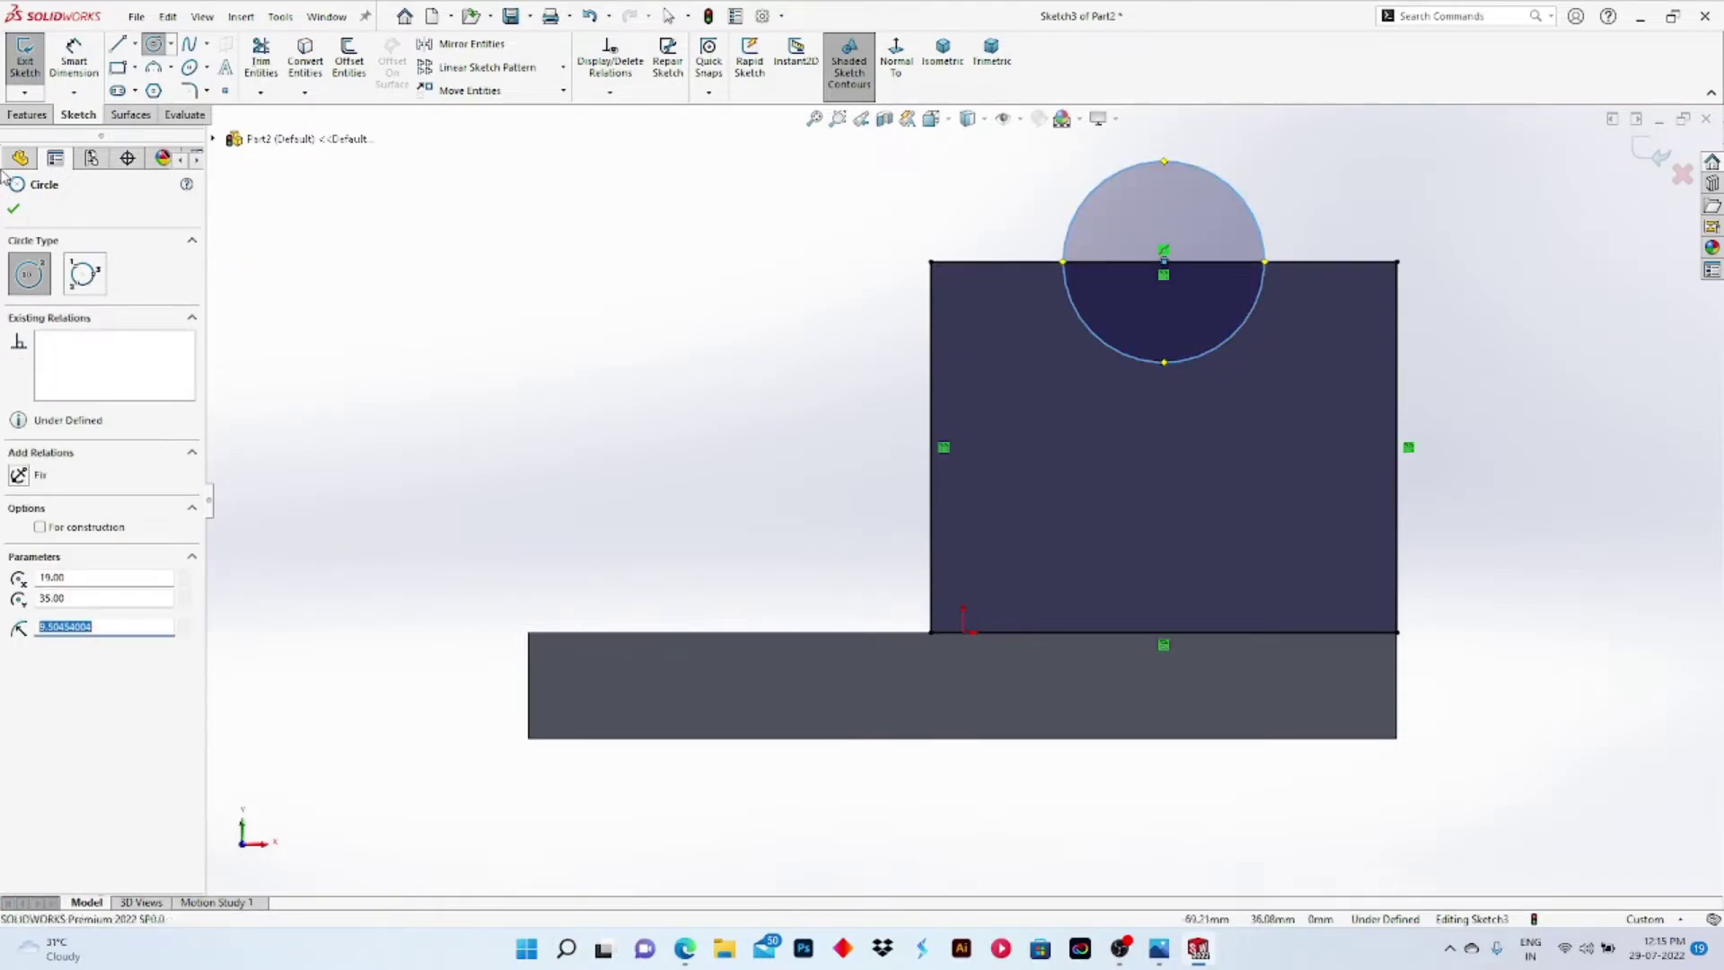
click(14, 209)
Step: Dimension the circle on the block's top edge to 24 mm diameter
click(75, 56)
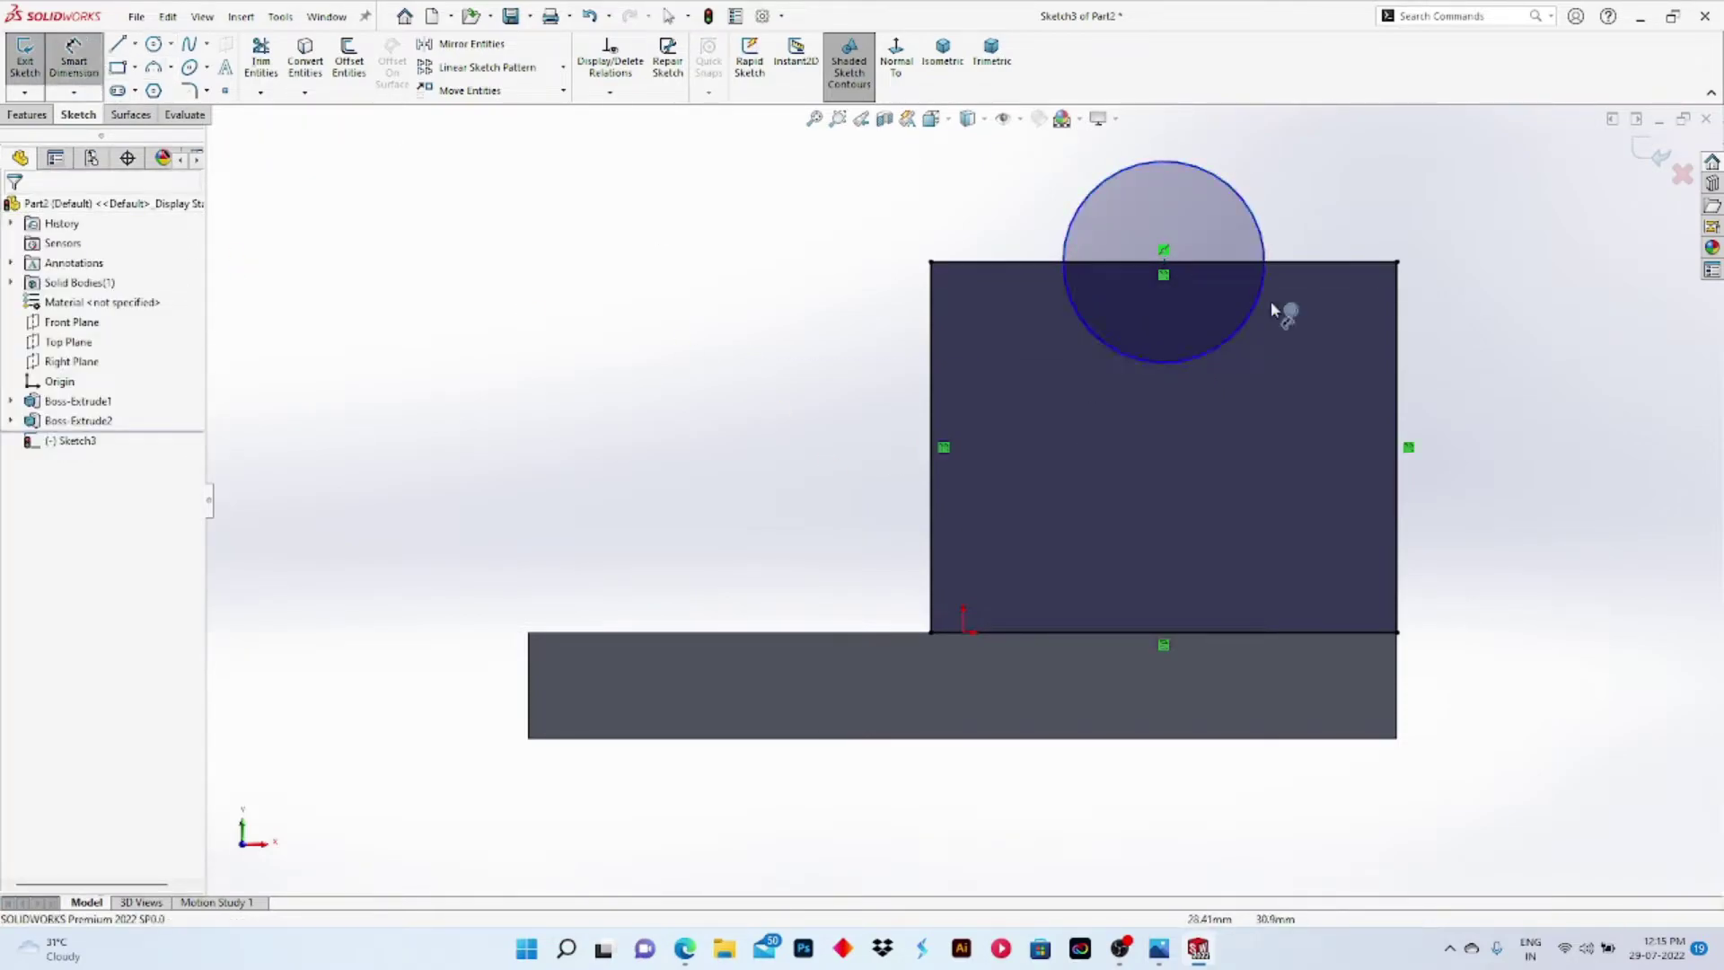
click(1251, 225)
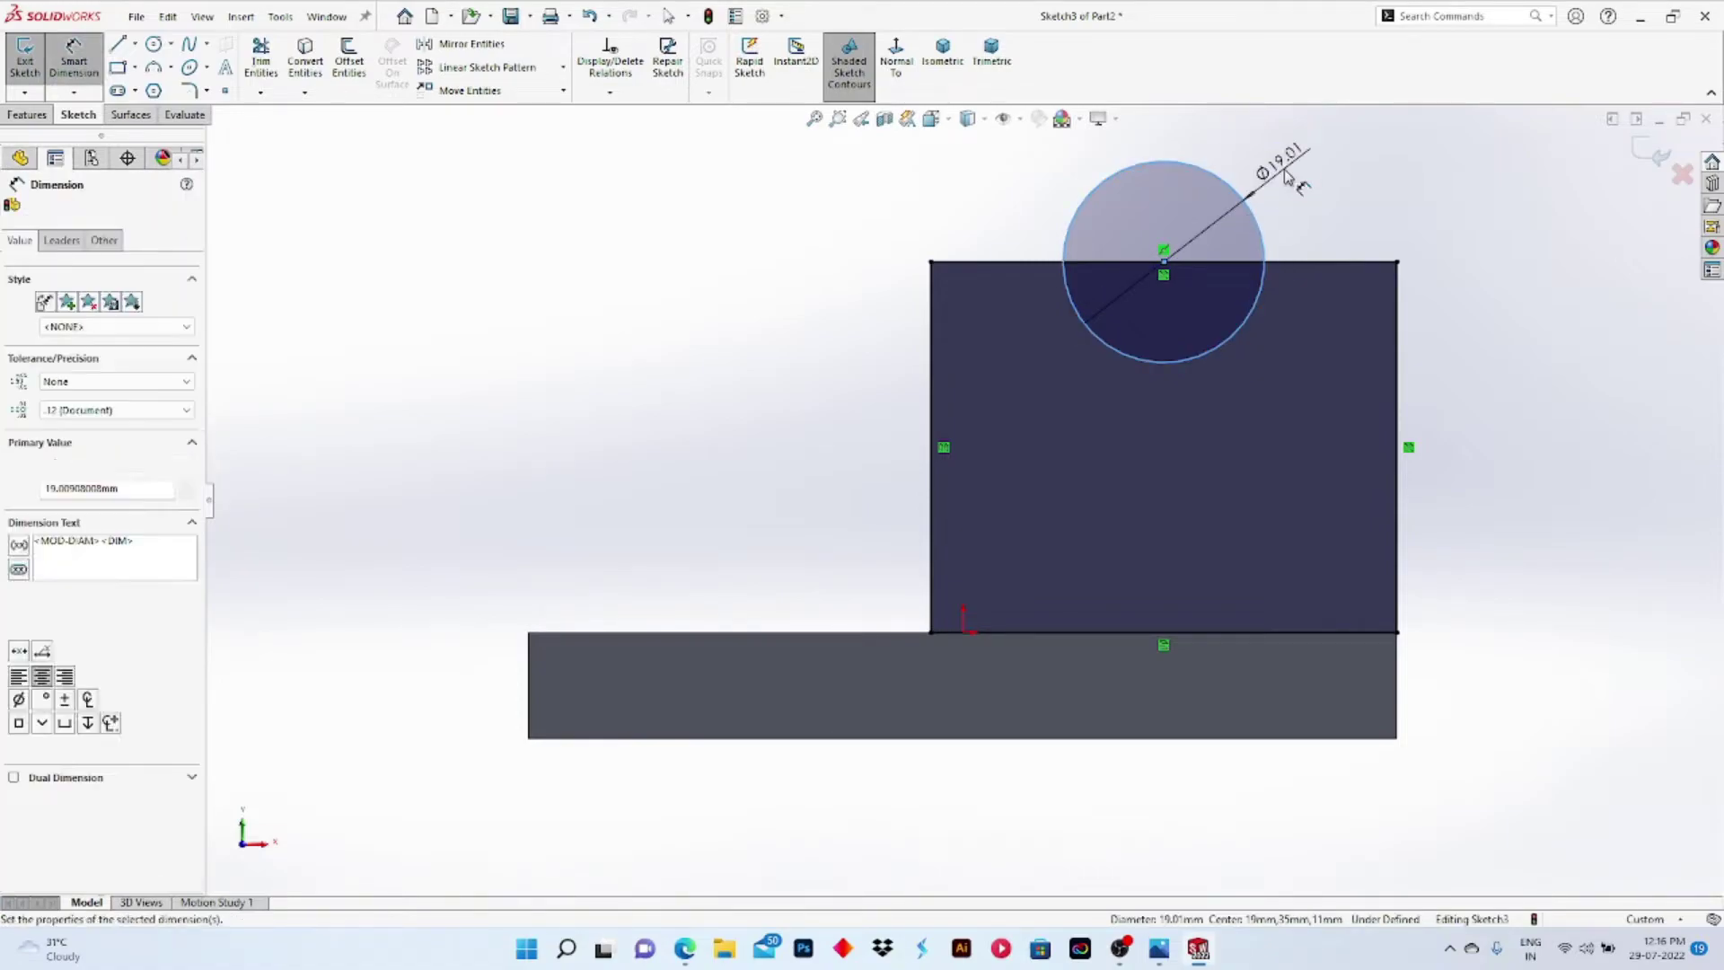
click(1292, 177)
text(24)
key(Return)
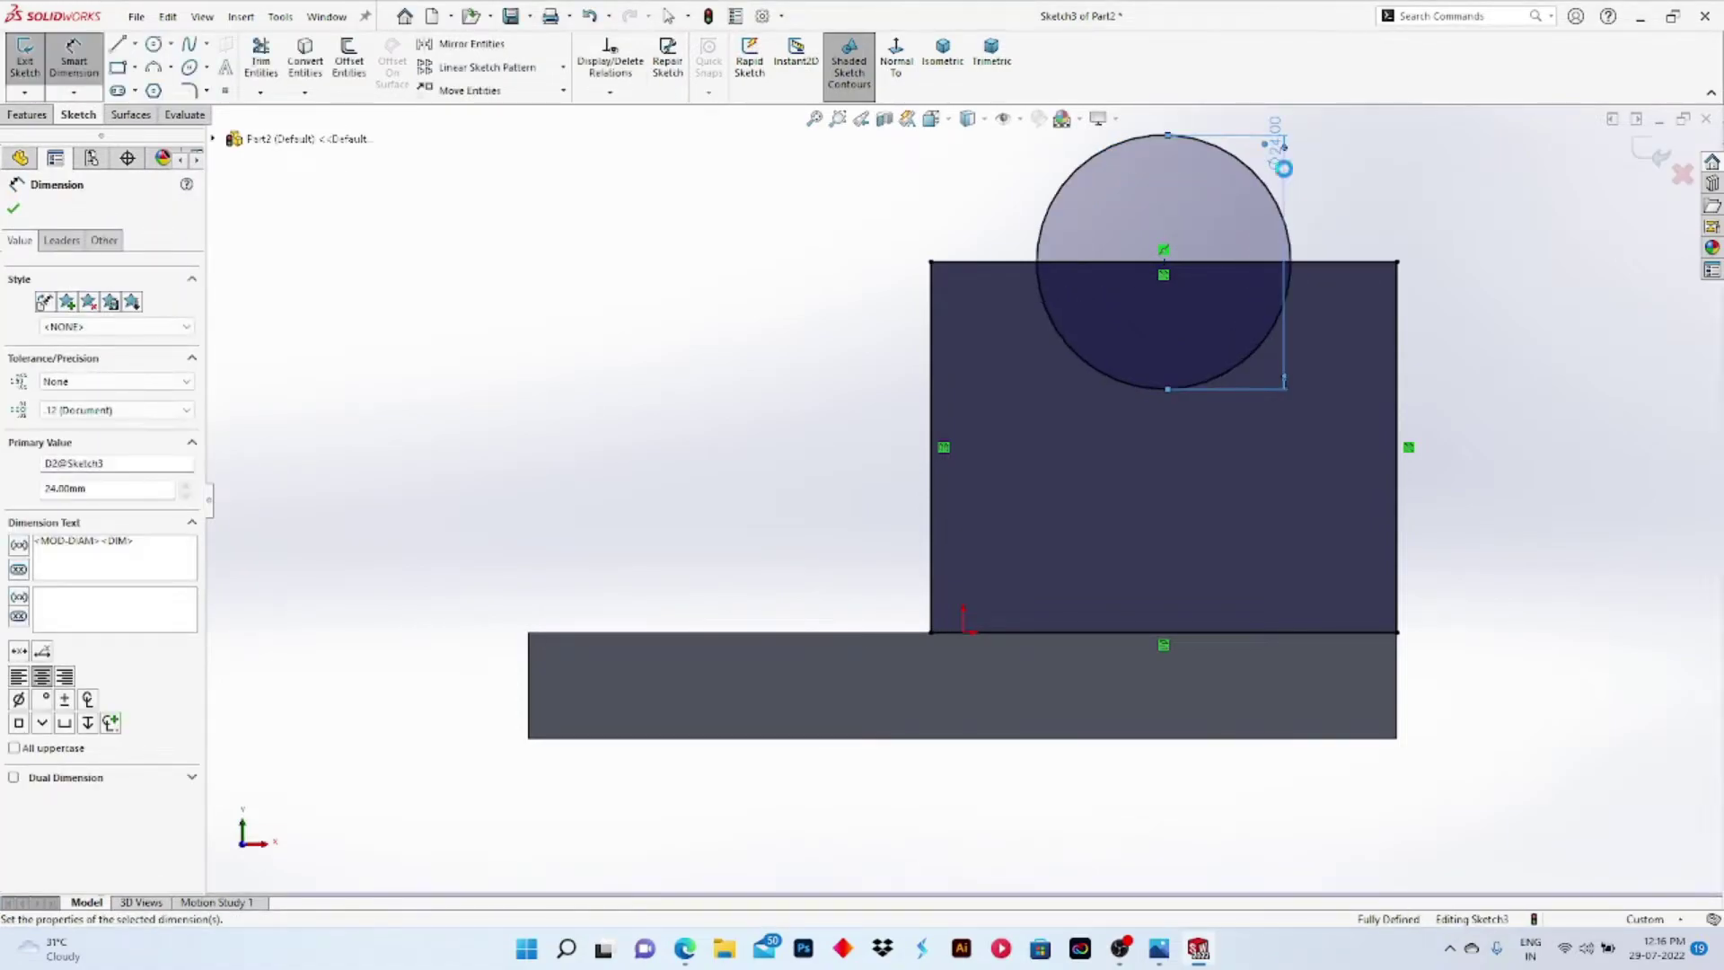
click(14, 209)
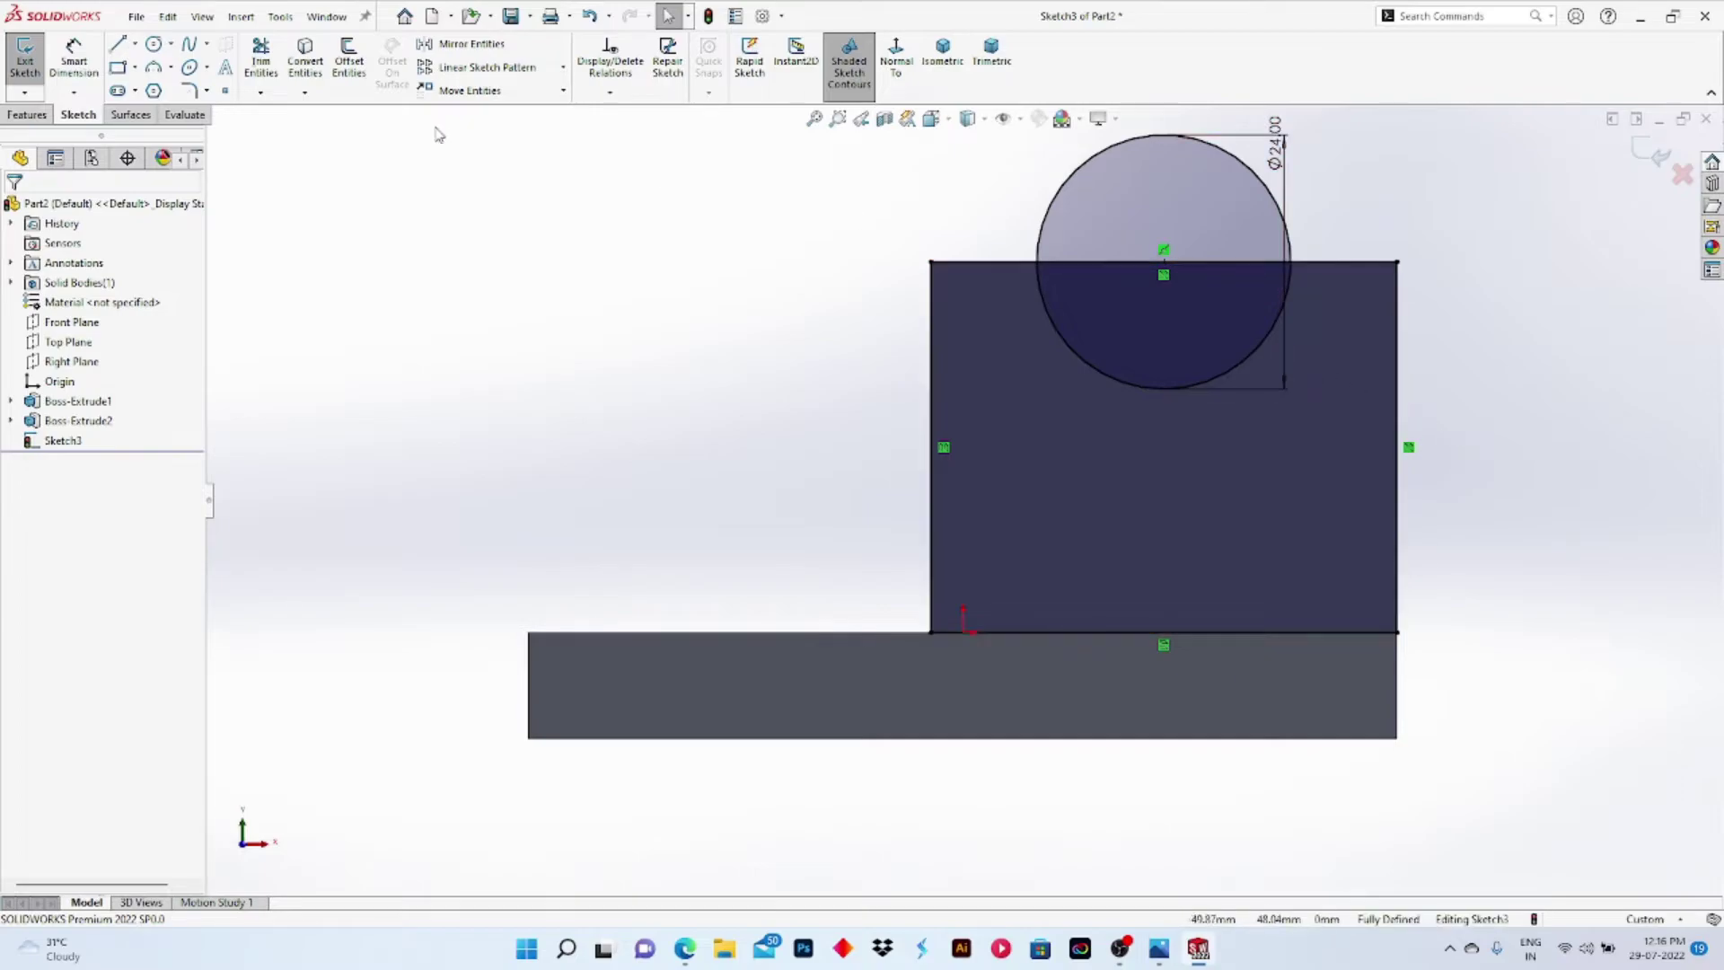
Step: Offset the block outline's two vertical lines 10 mm inward with the direction reversed, and reposition the offset dimension within the sketch
click(1396, 355)
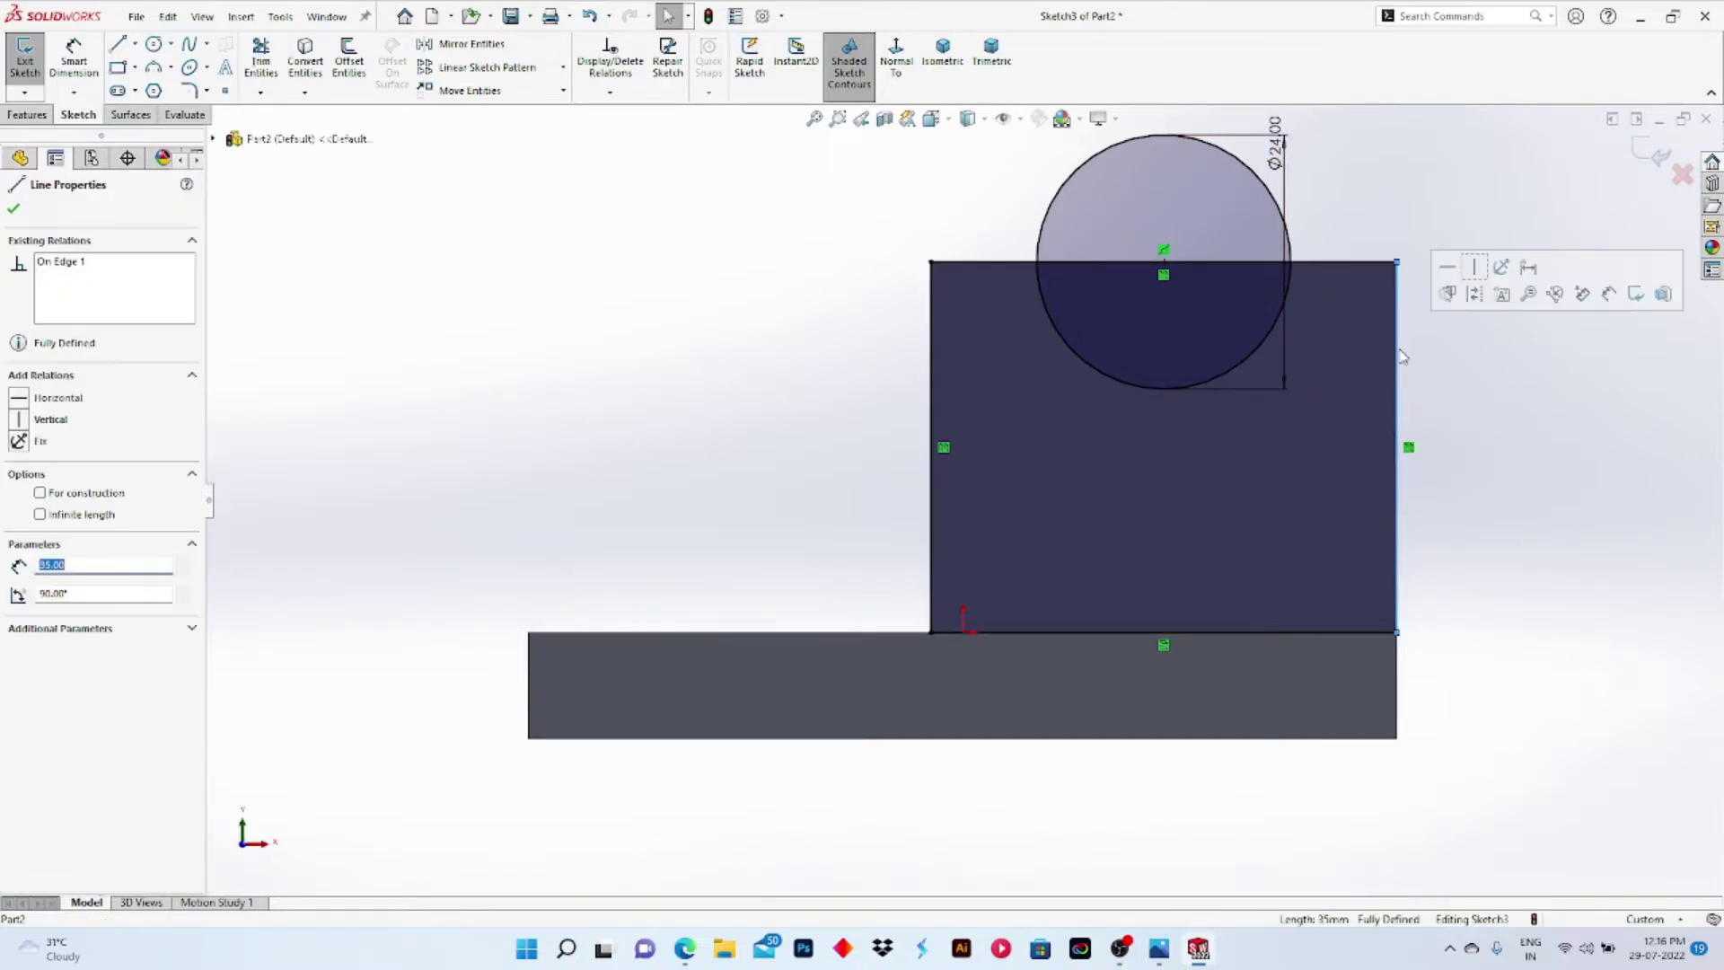
click(349, 60)
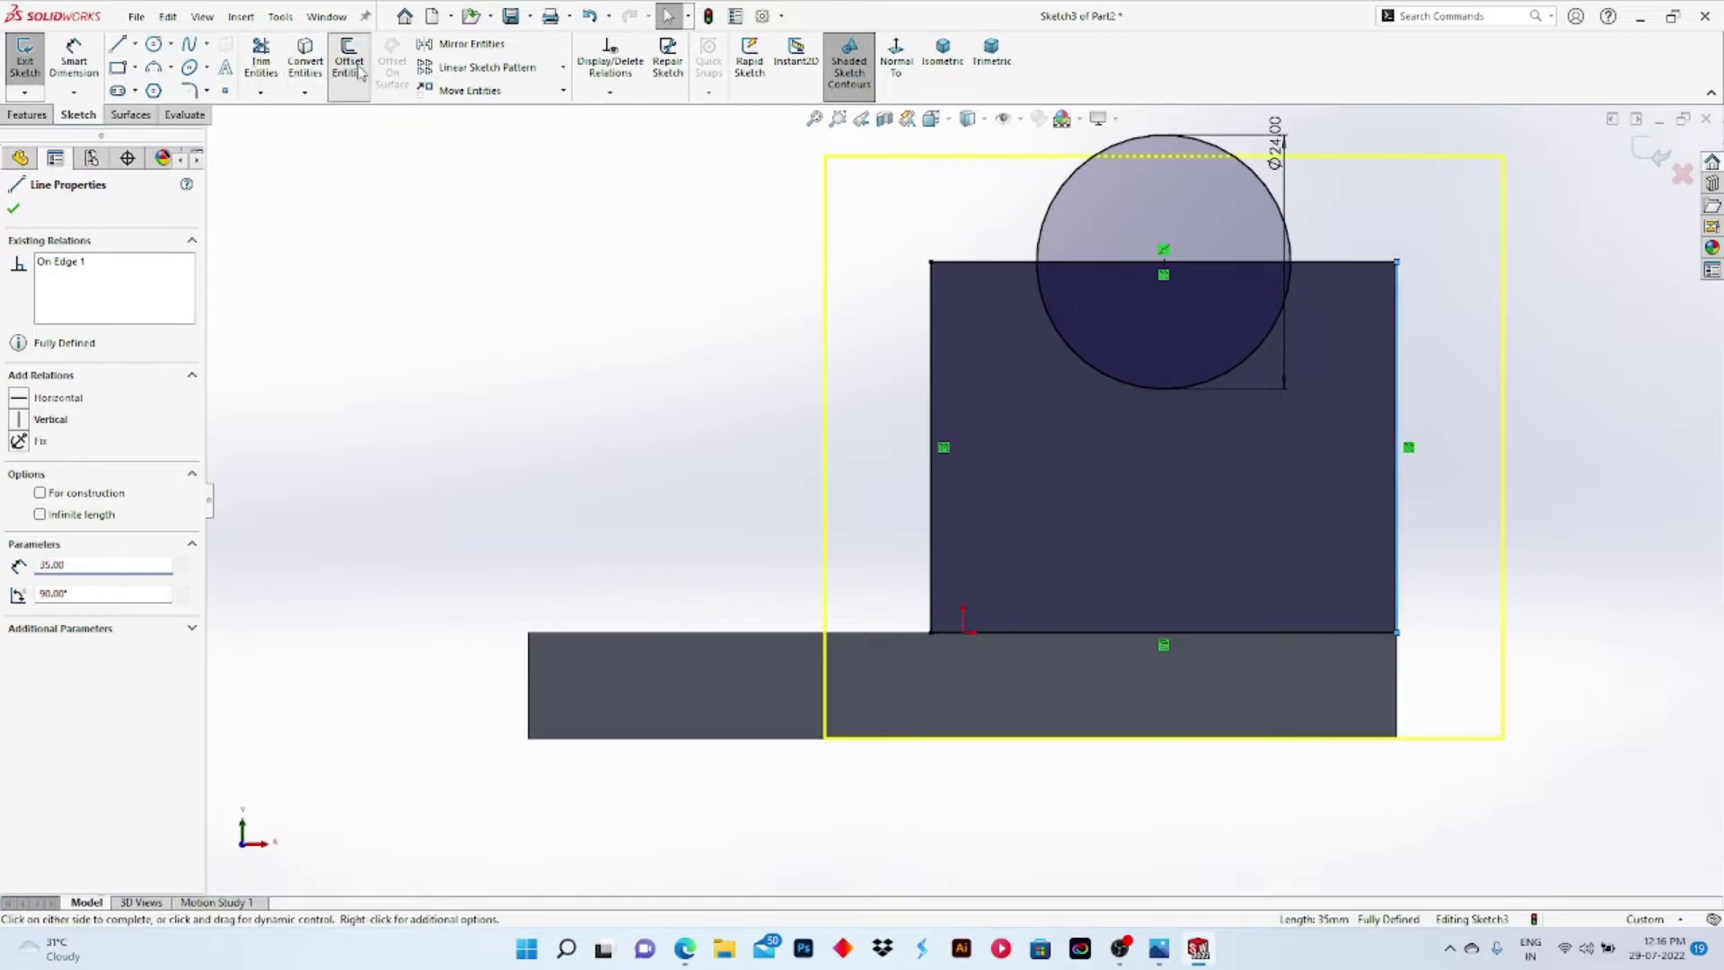
click(44, 318)
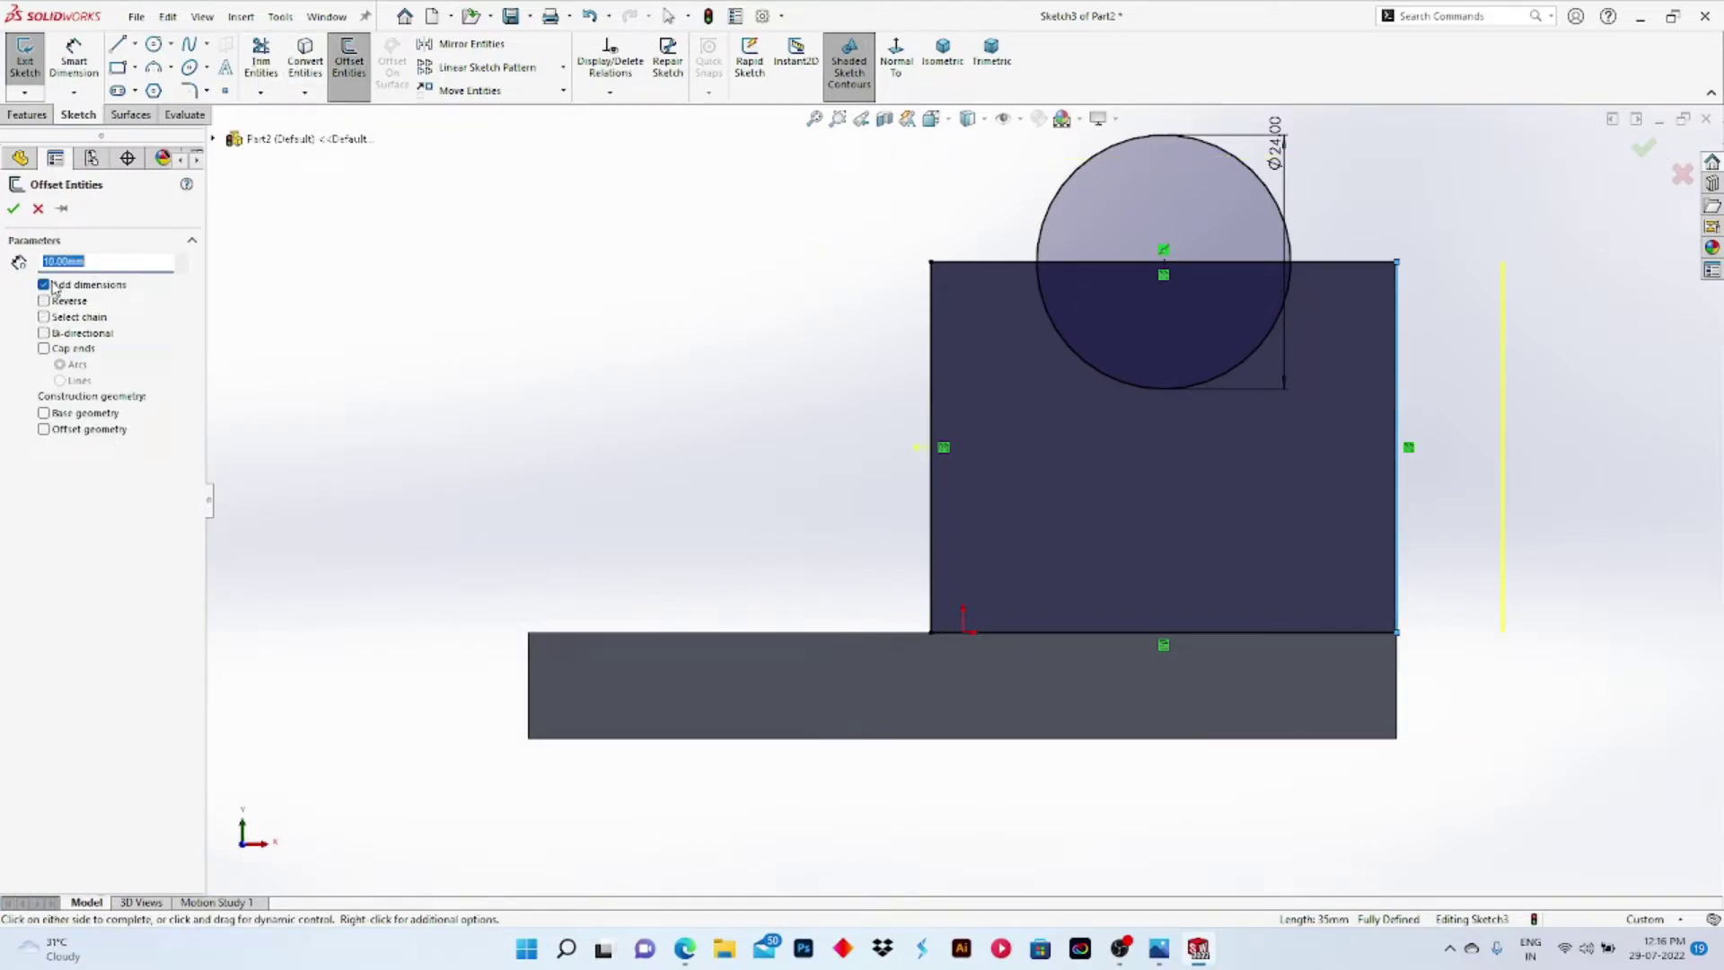
click(44, 302)
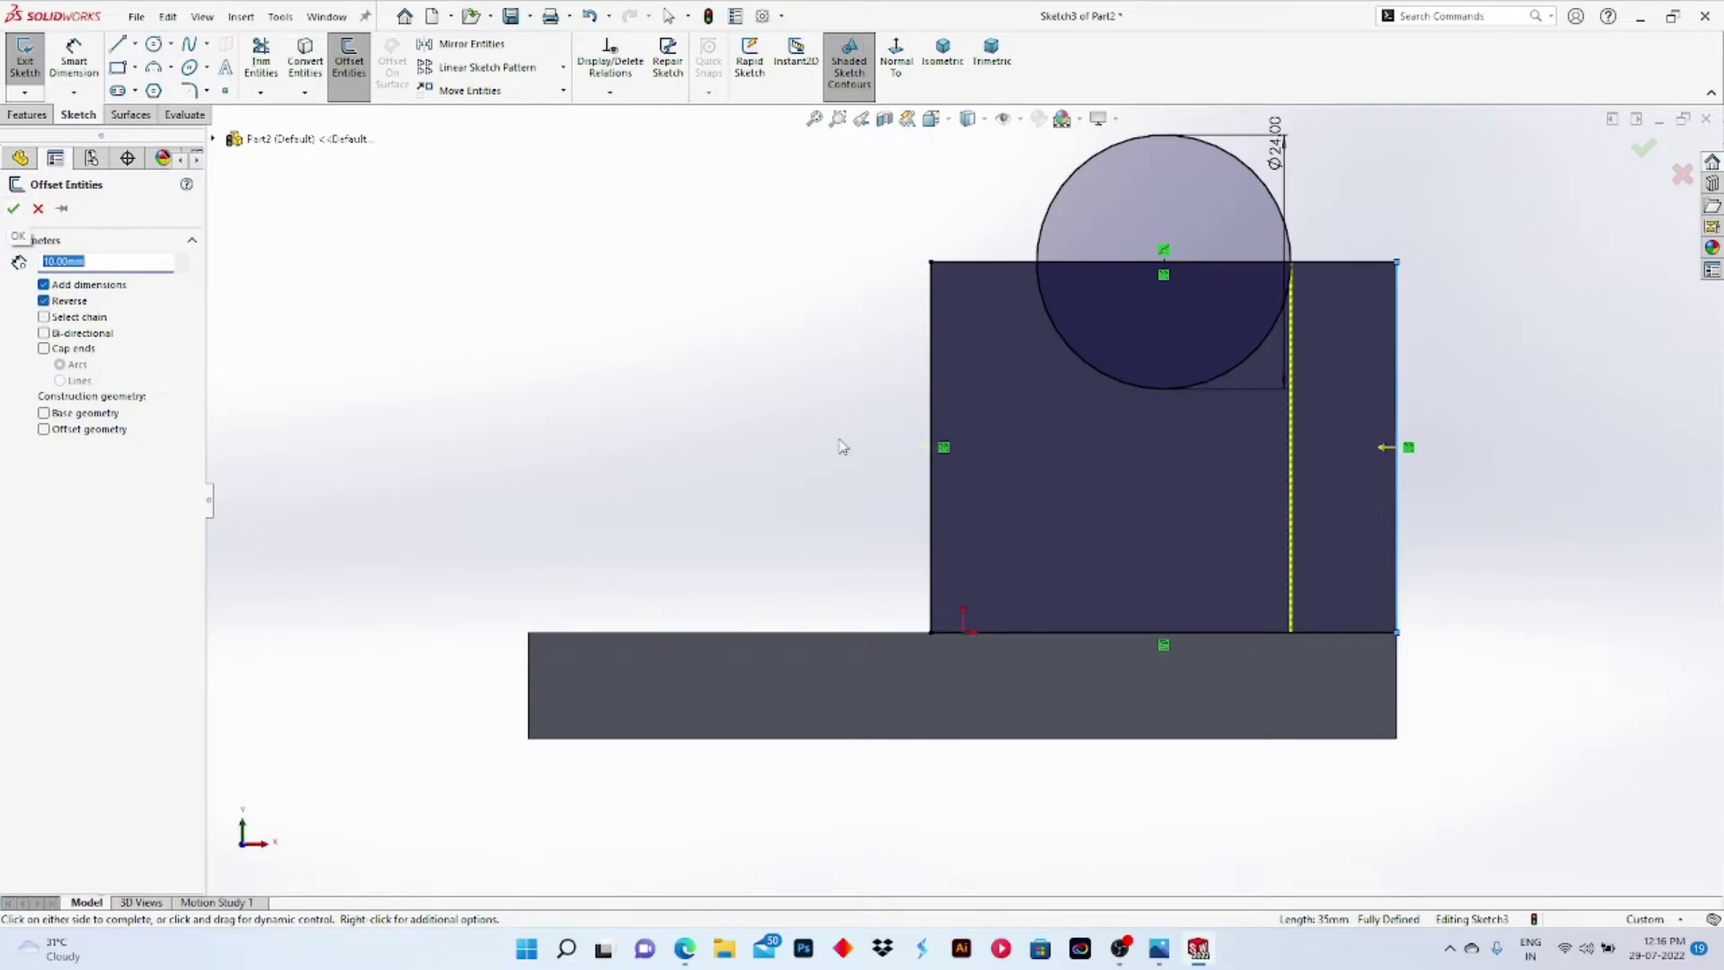
click(933, 399)
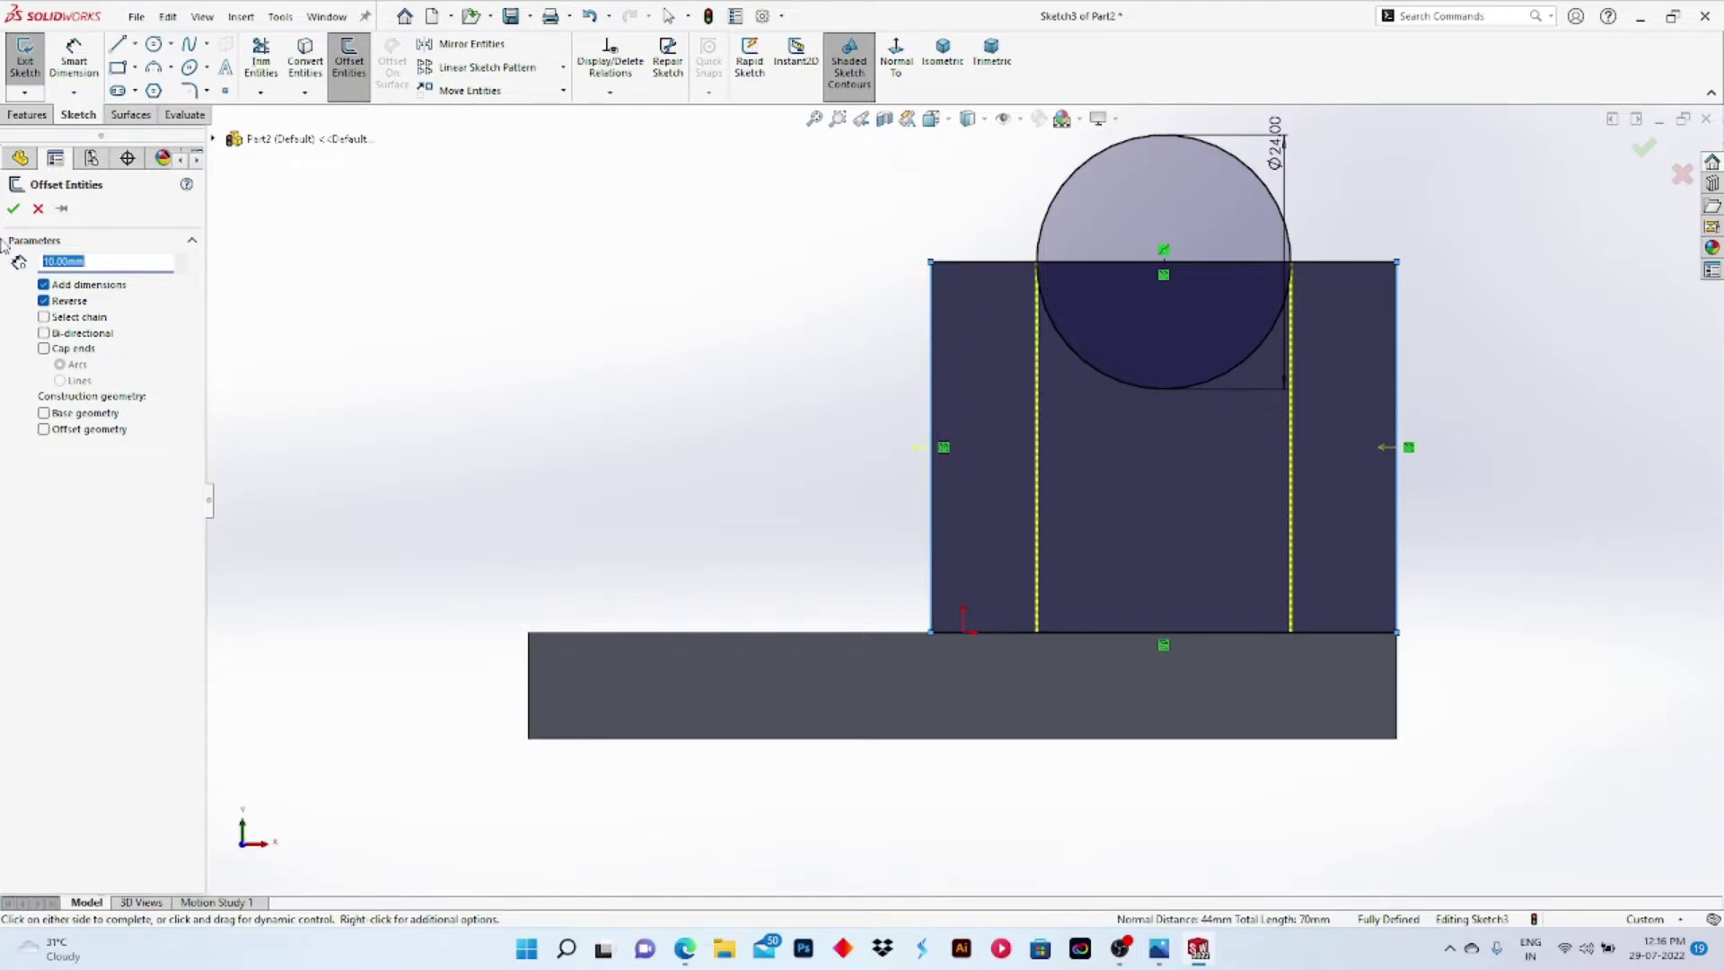
click(14, 208)
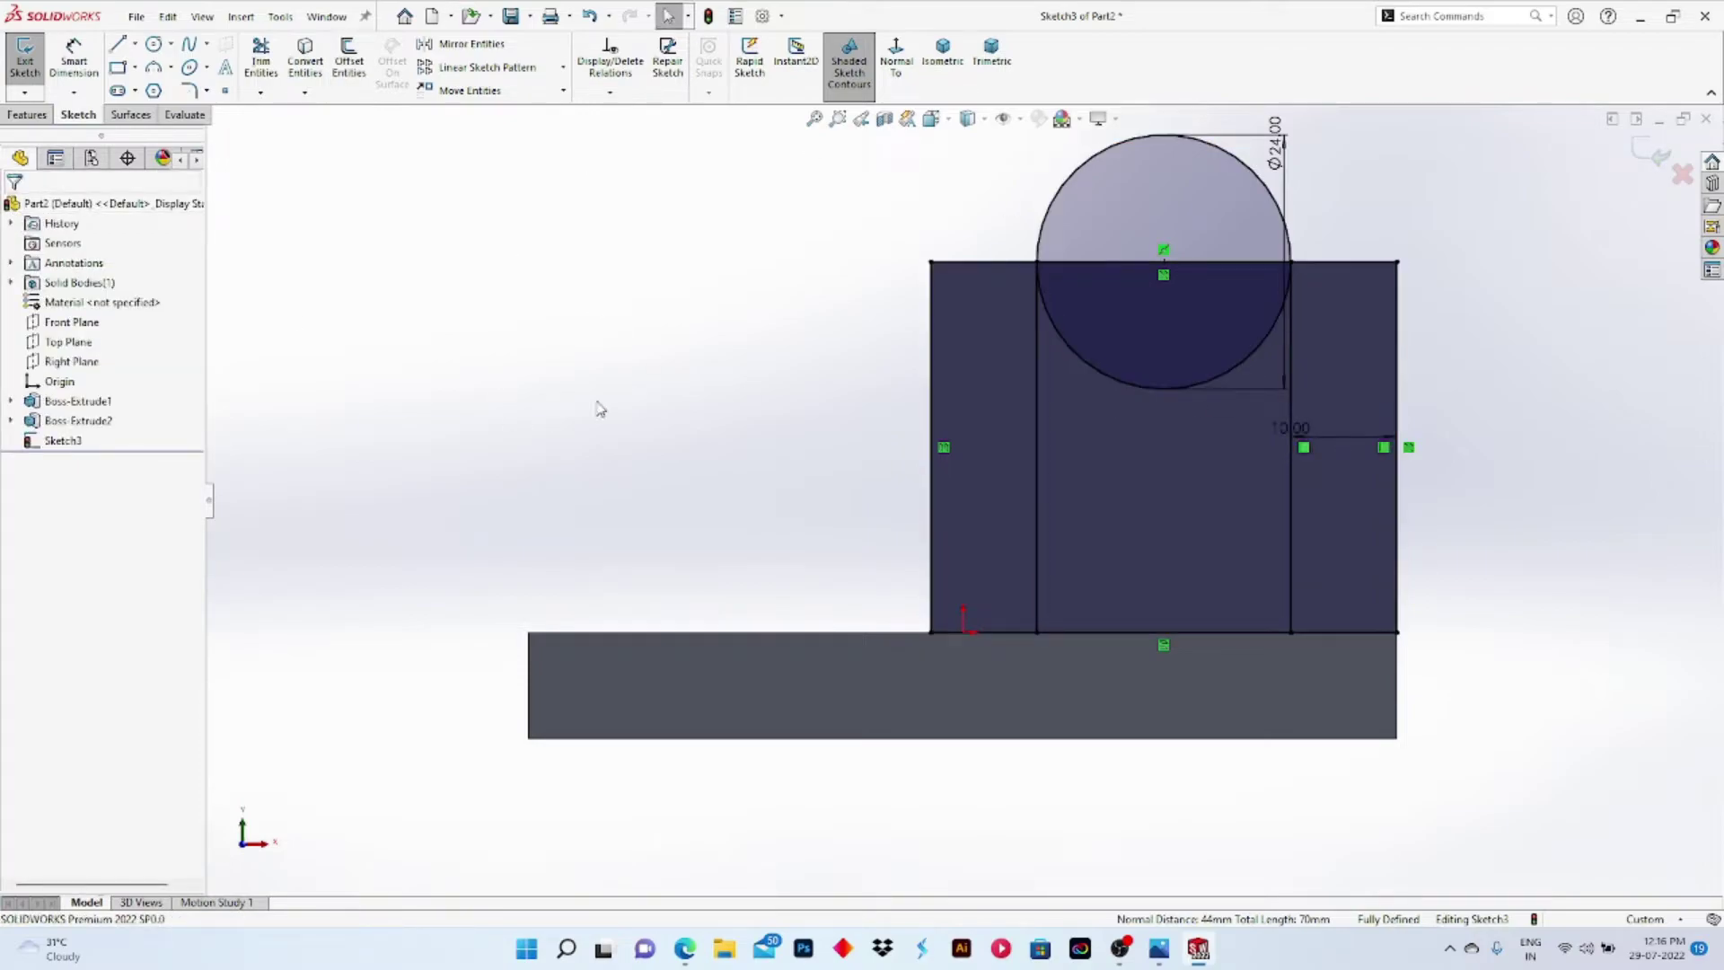
click(1330, 422)
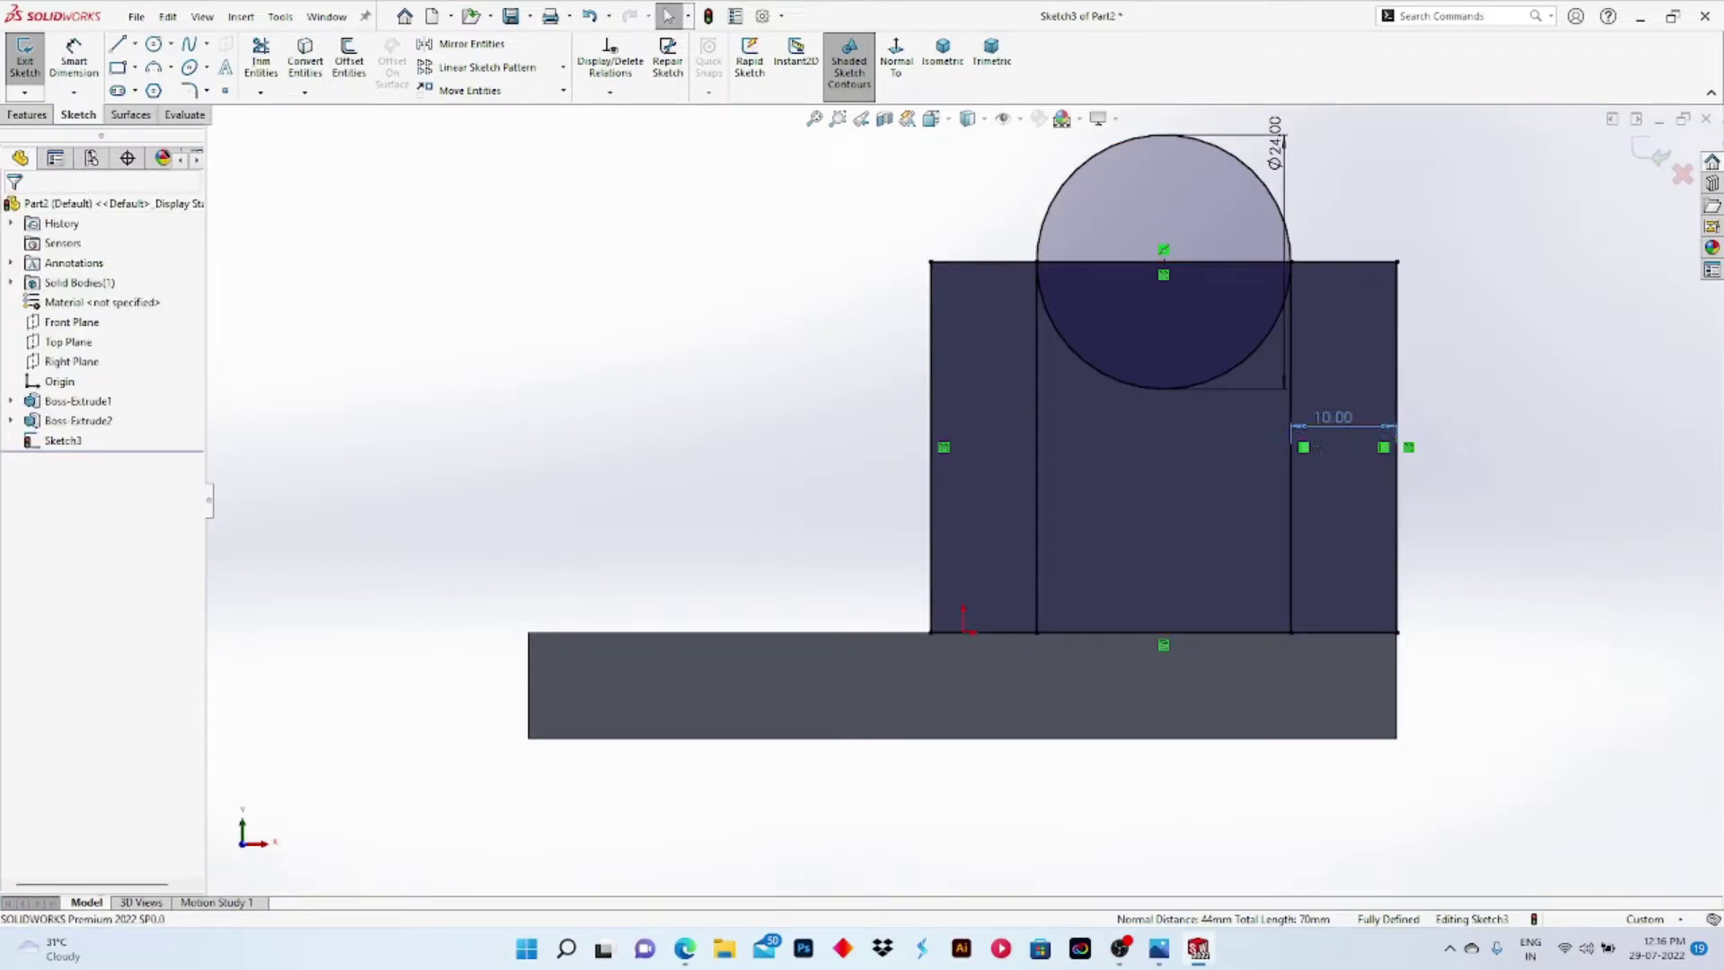
Step: Trim the sketch down to the circle's lower half and the top line, removing the vertical lines and the bottom line
click(261, 62)
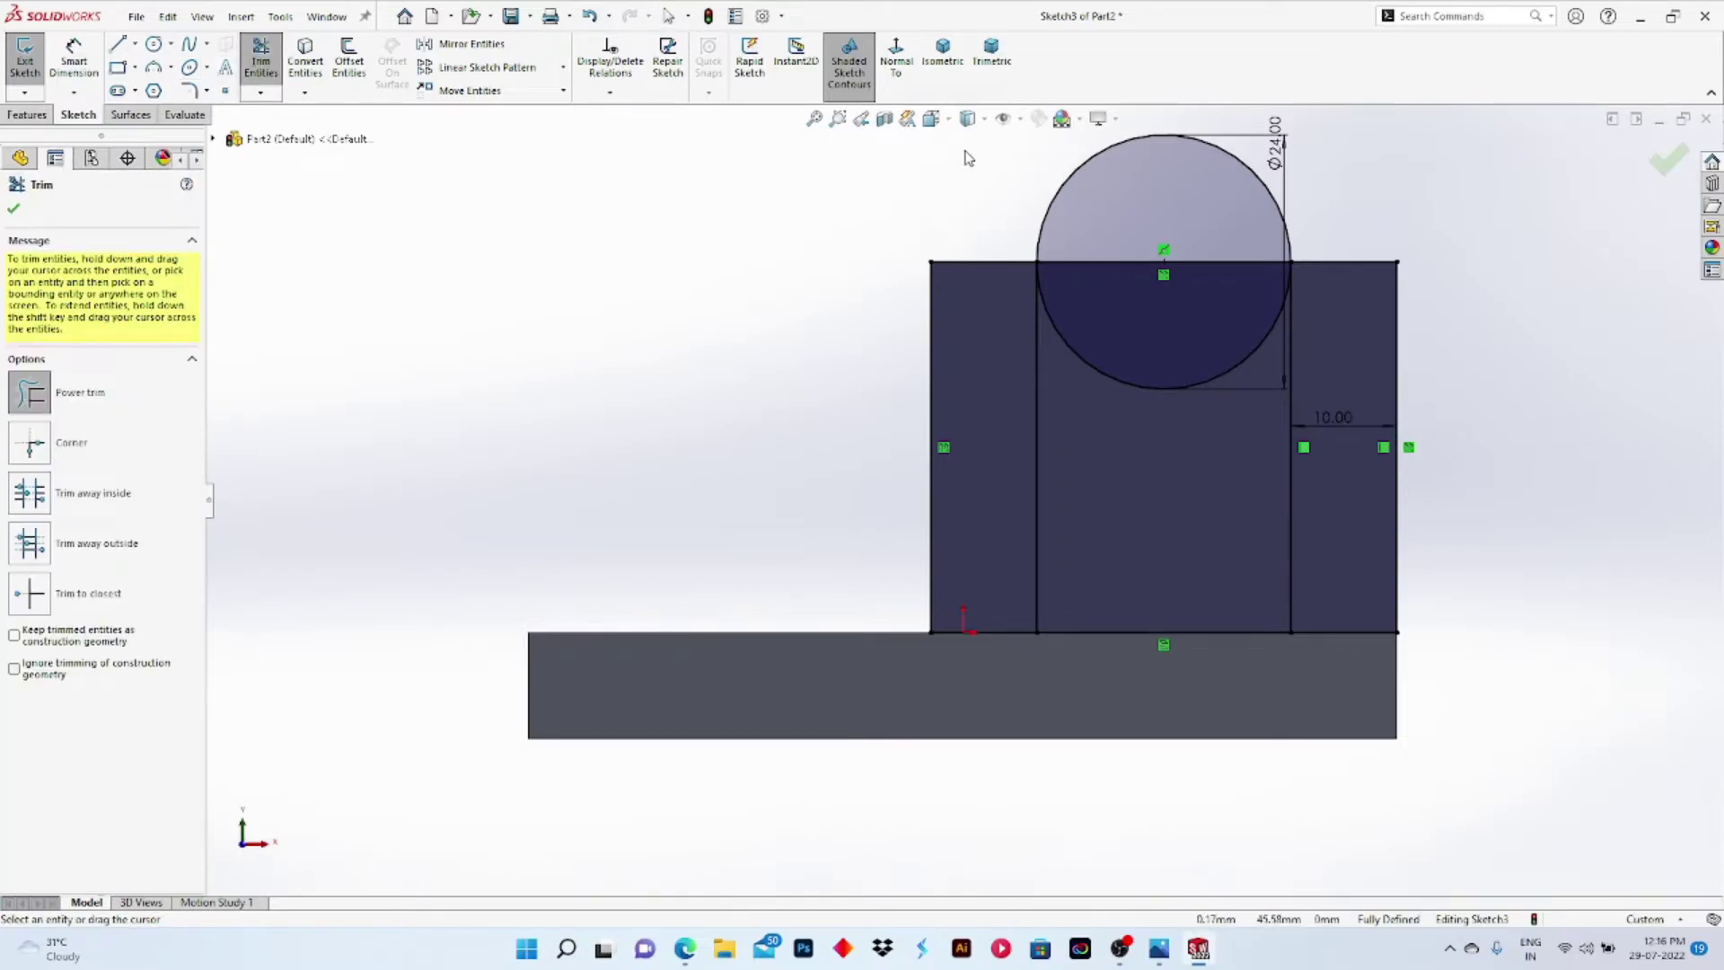
drag(1001, 171, 1145, 249)
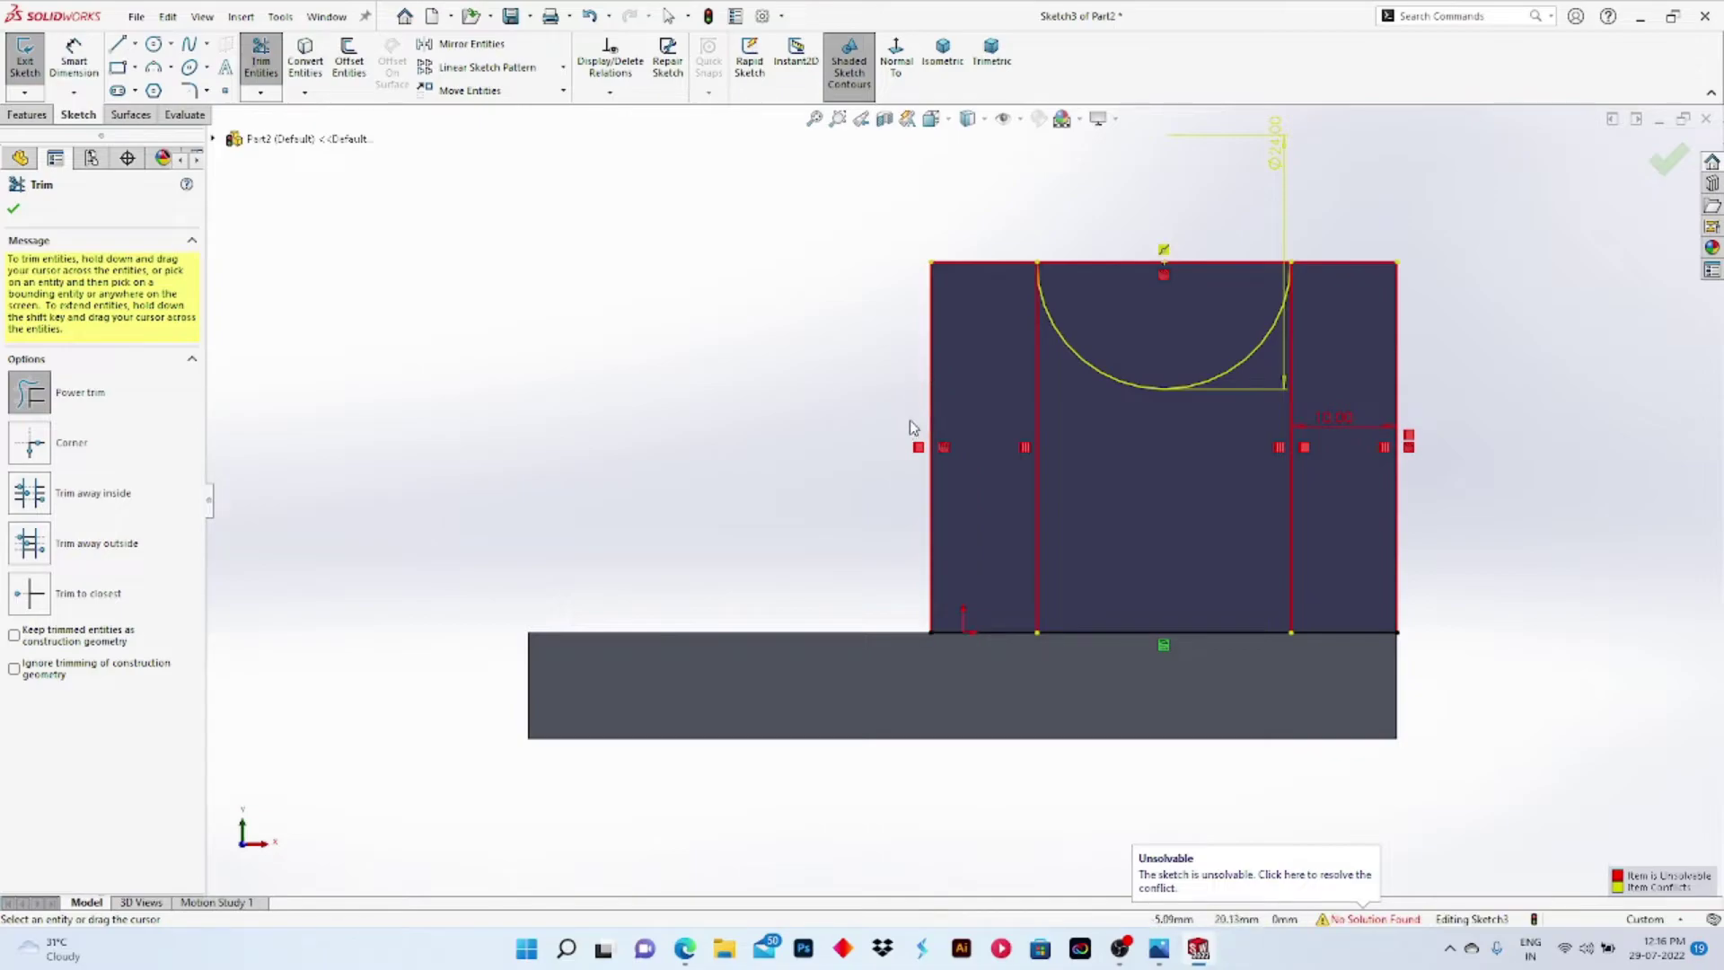
mouse_move(887, 483)
mouse_down()
mouse_move(1125, 503)
mouse_move(1424, 477)
mouse_up()
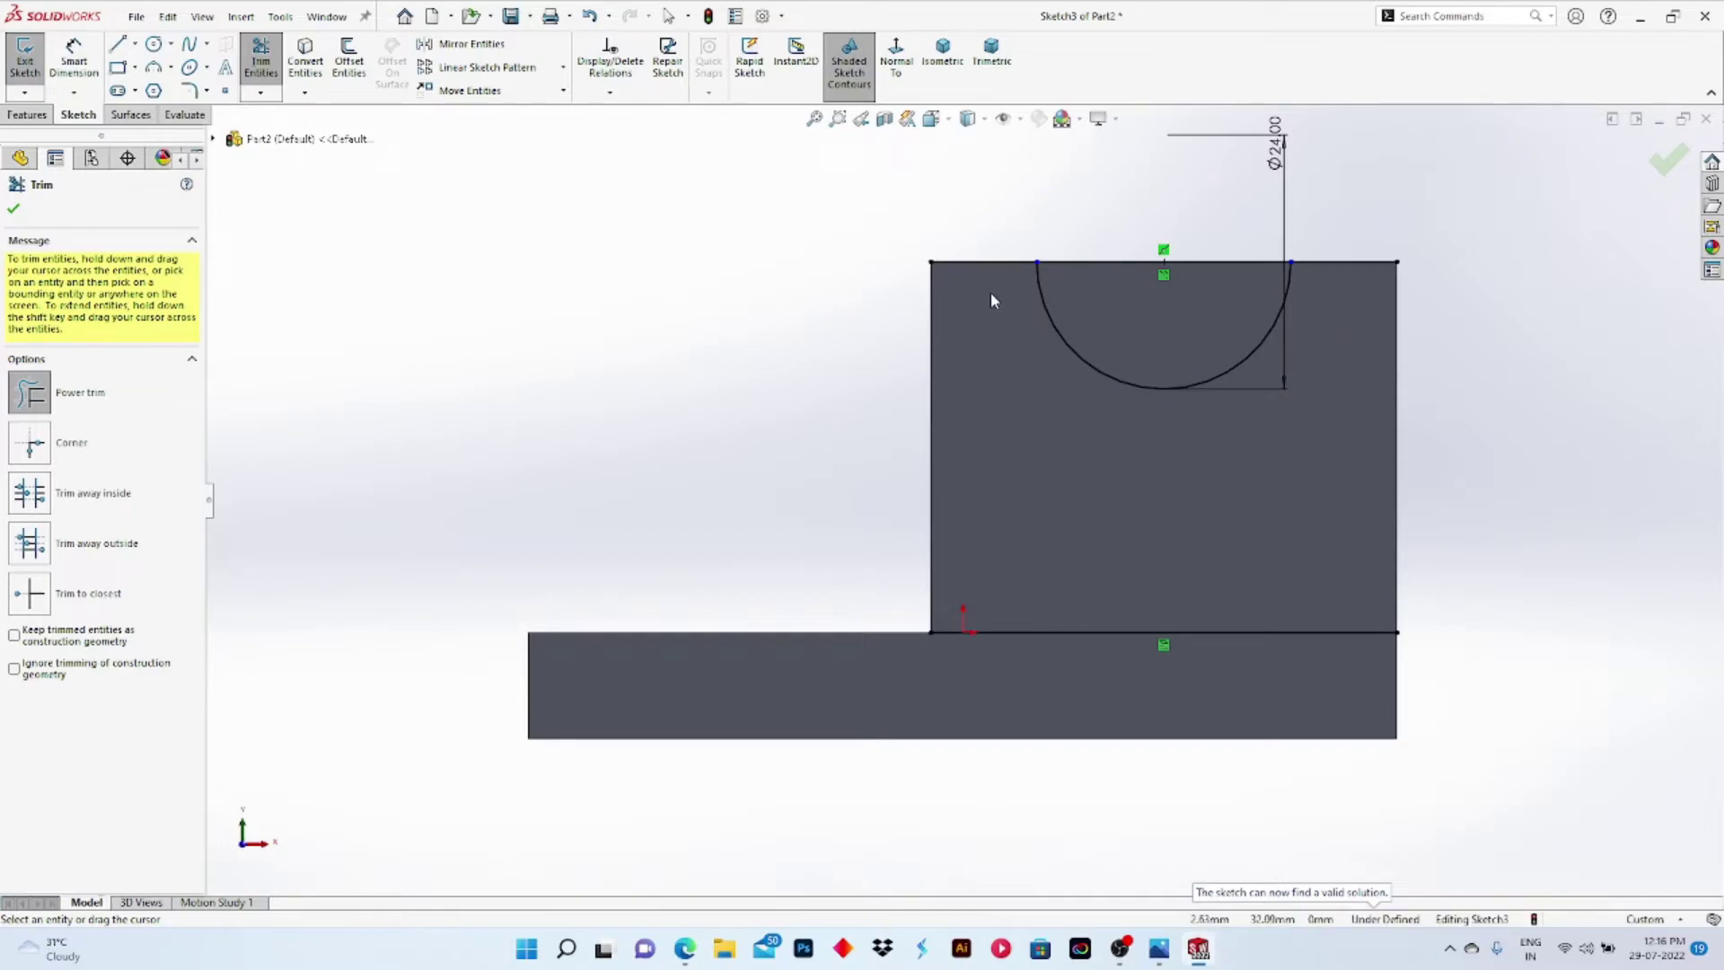
drag(989, 292, 992, 246)
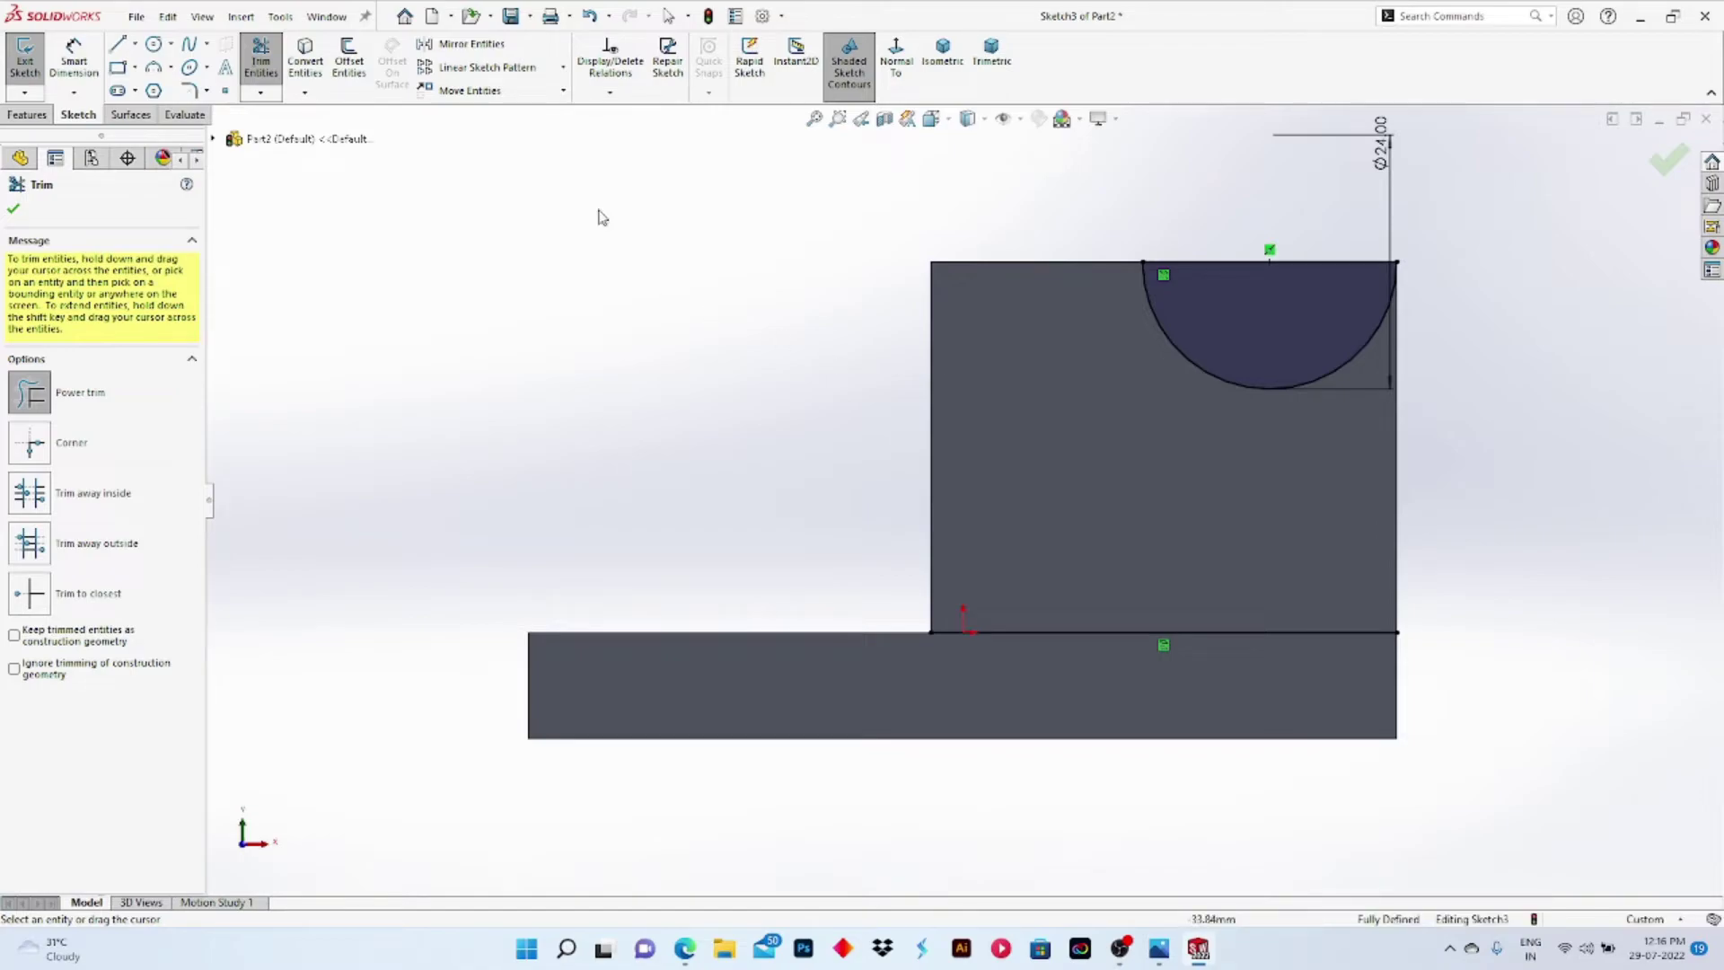
click(589, 15)
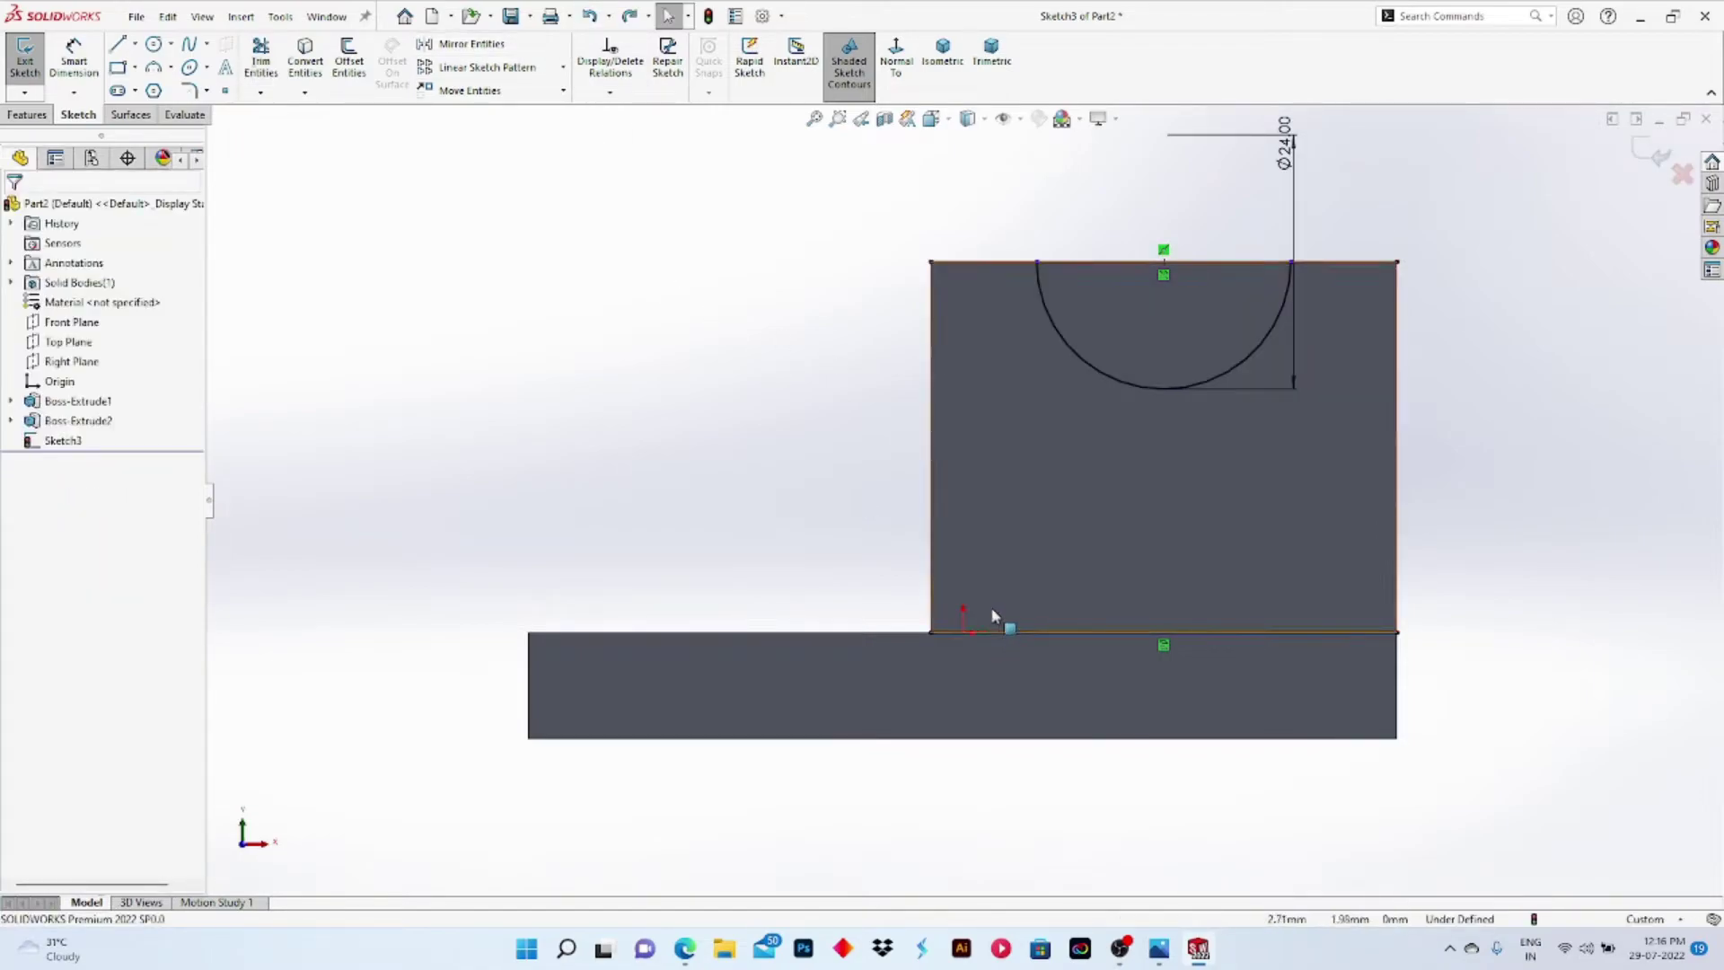
click(261, 58)
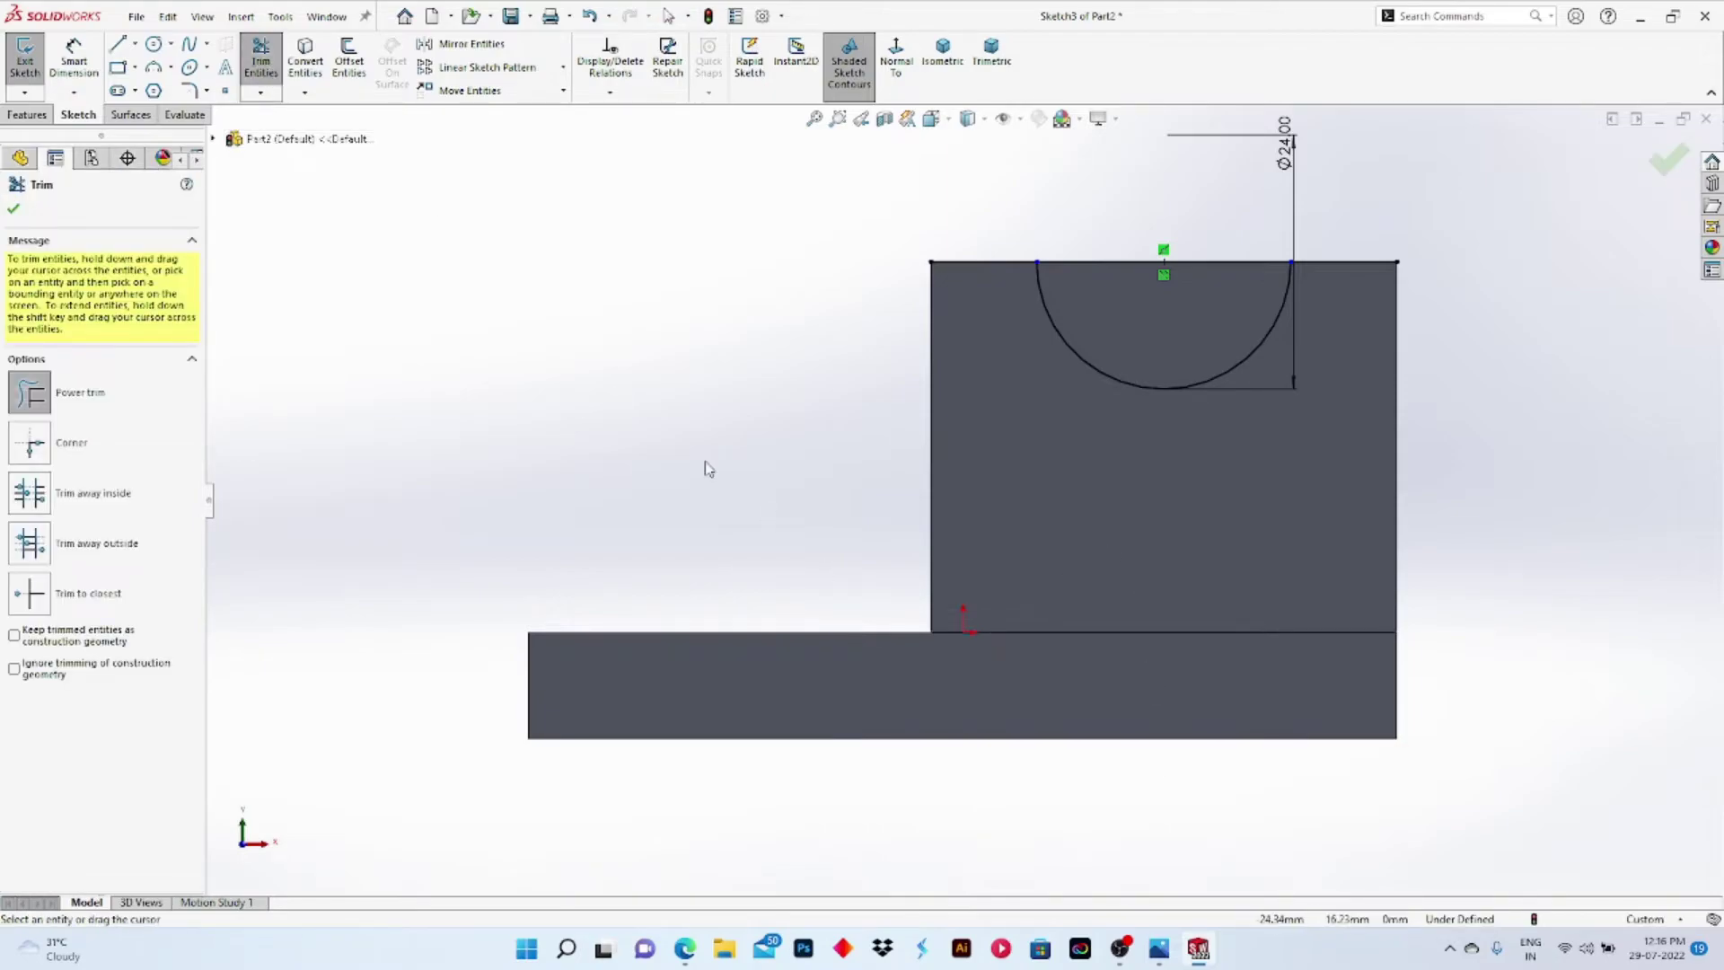
click(14, 209)
Step: Cut the half-circle region 35 mm blind through the block with the thin feature turned off
click(26, 115)
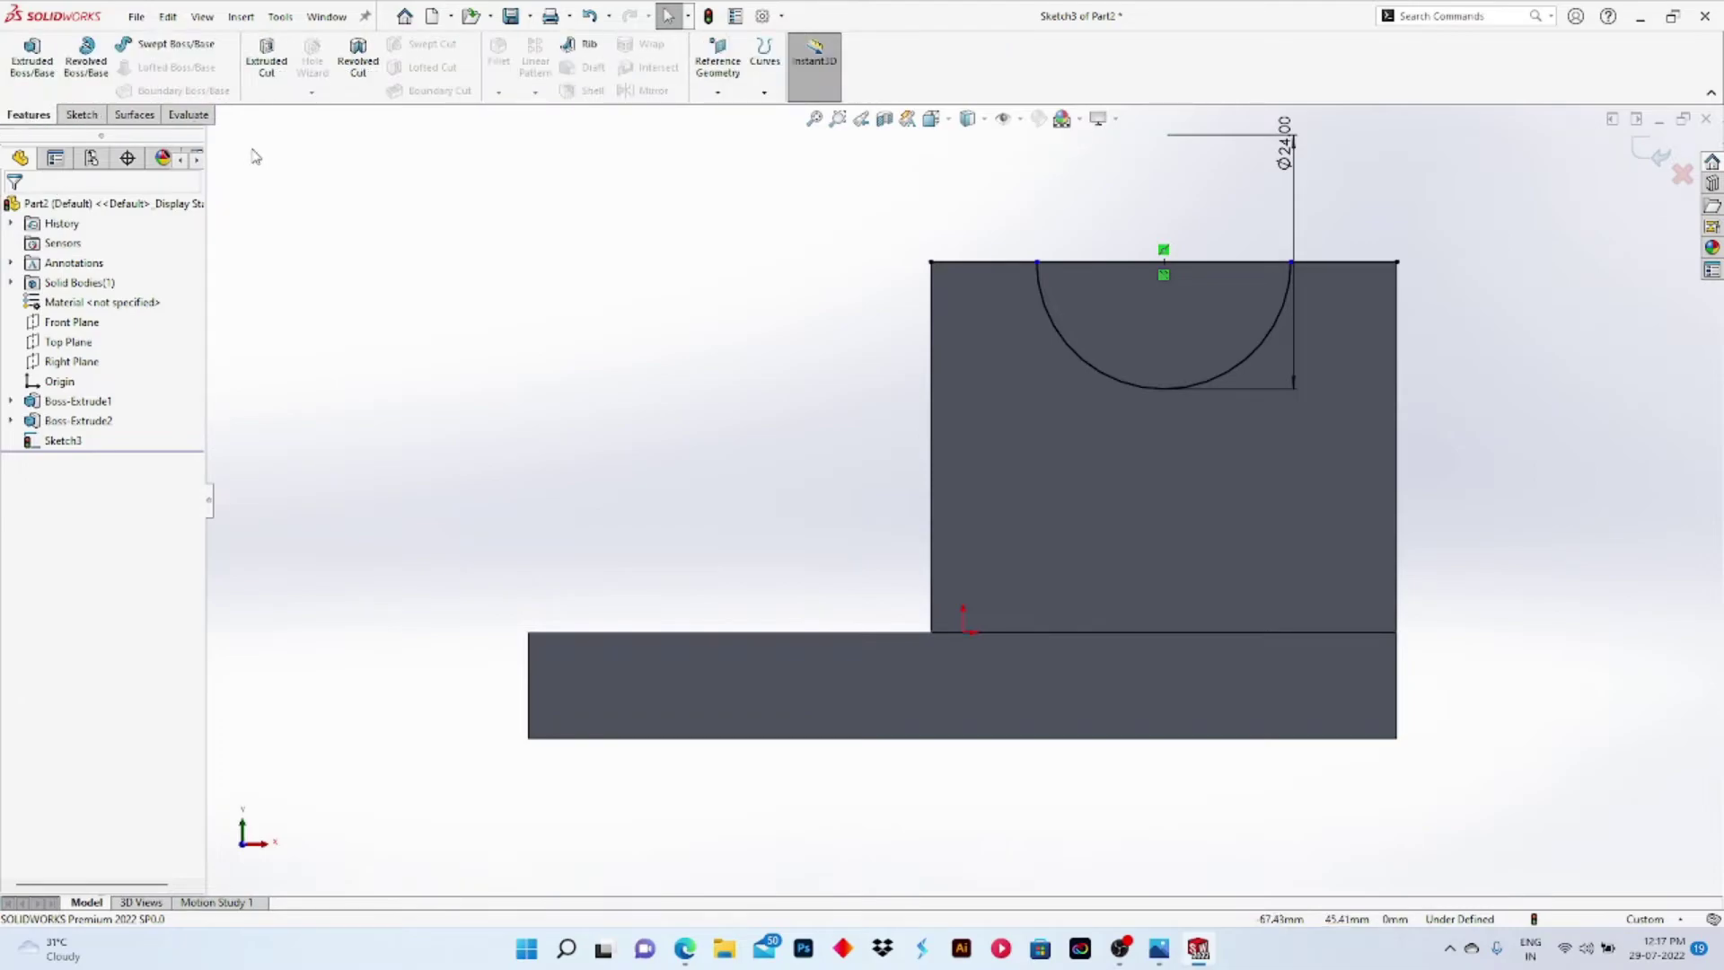
click(266, 58)
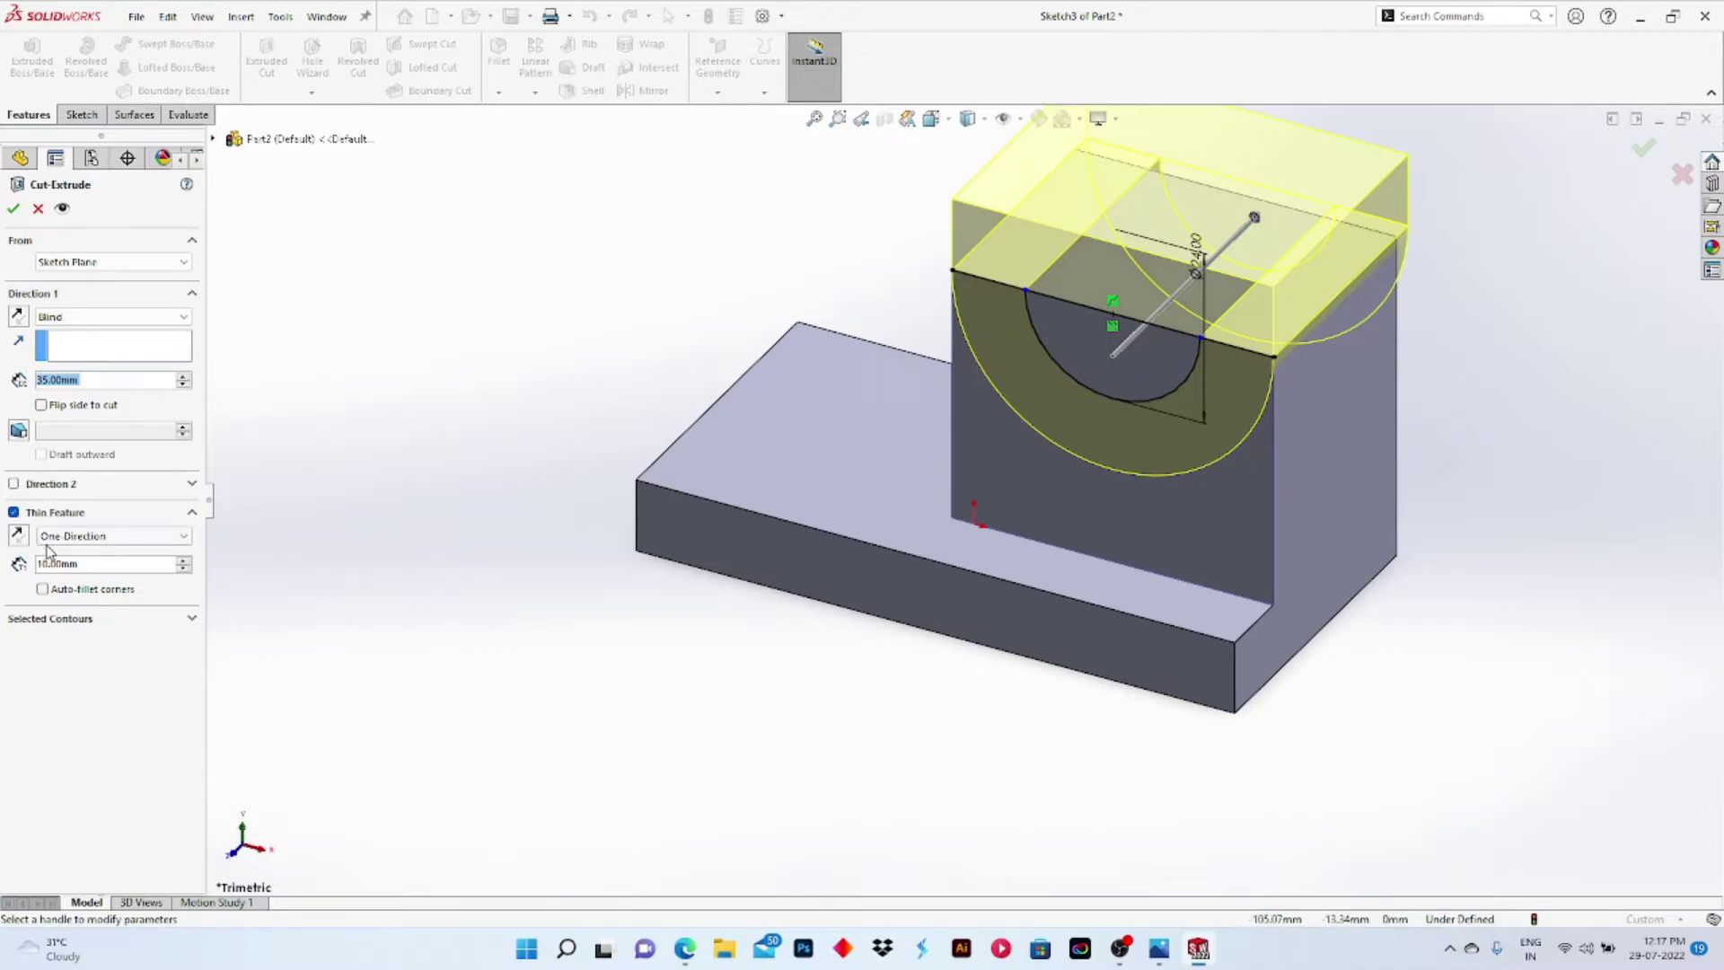
click(14, 512)
click(35, 476)
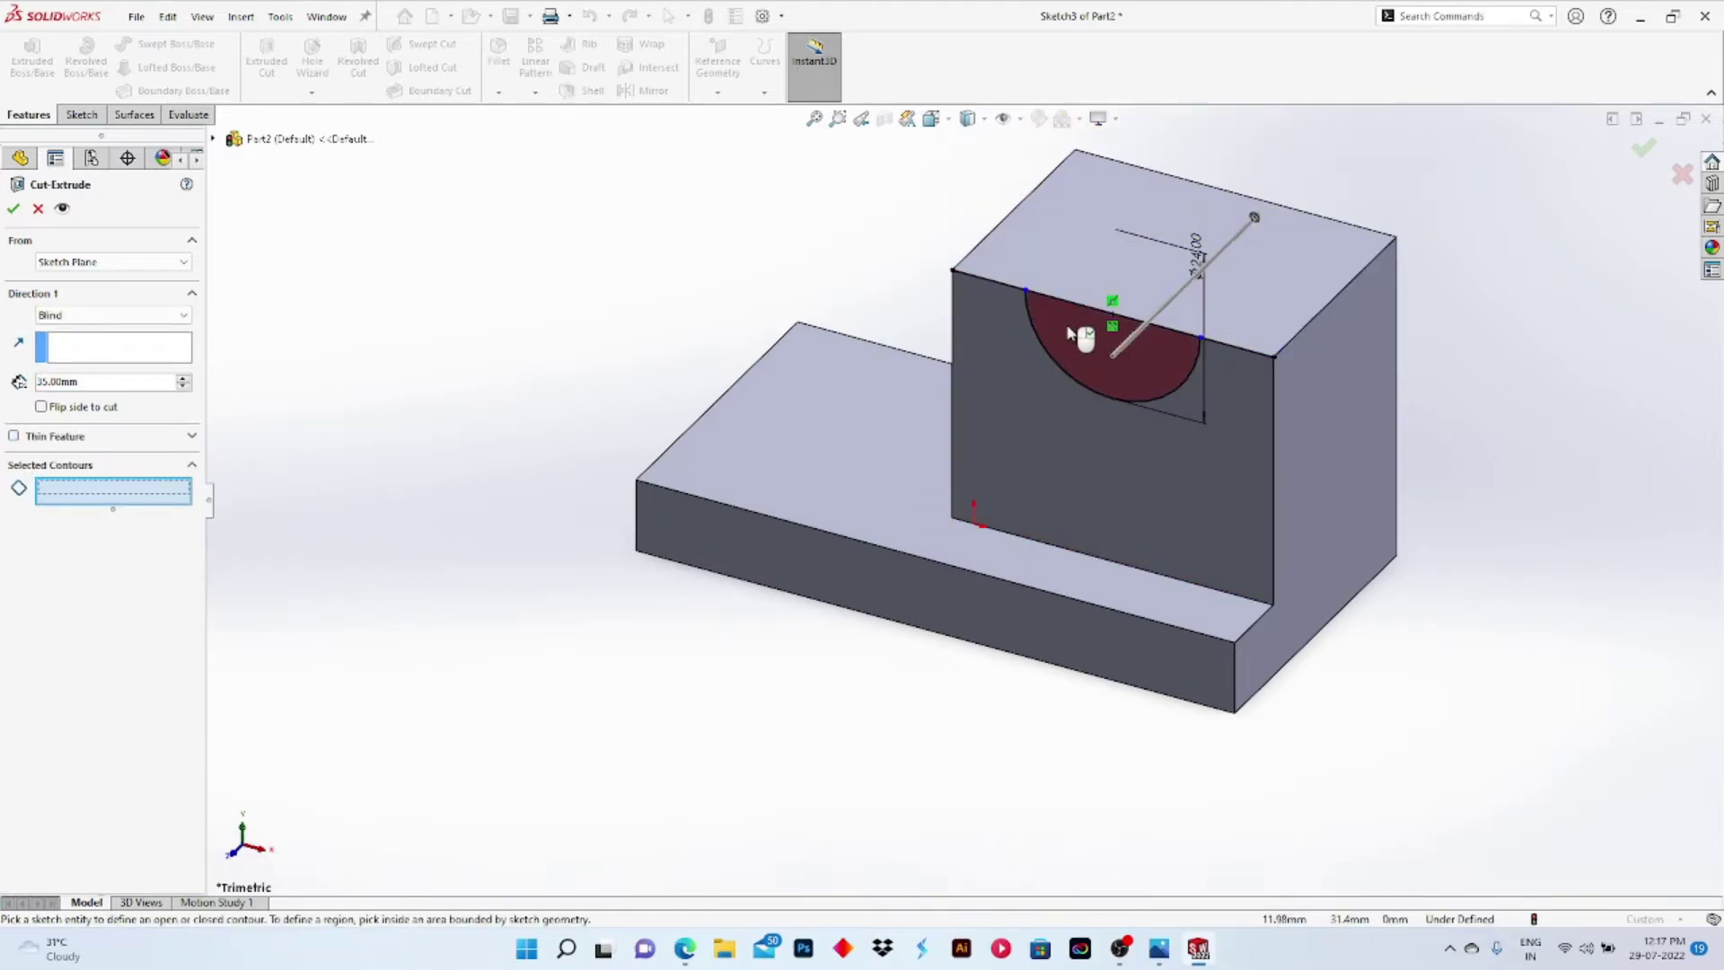
click(1070, 342)
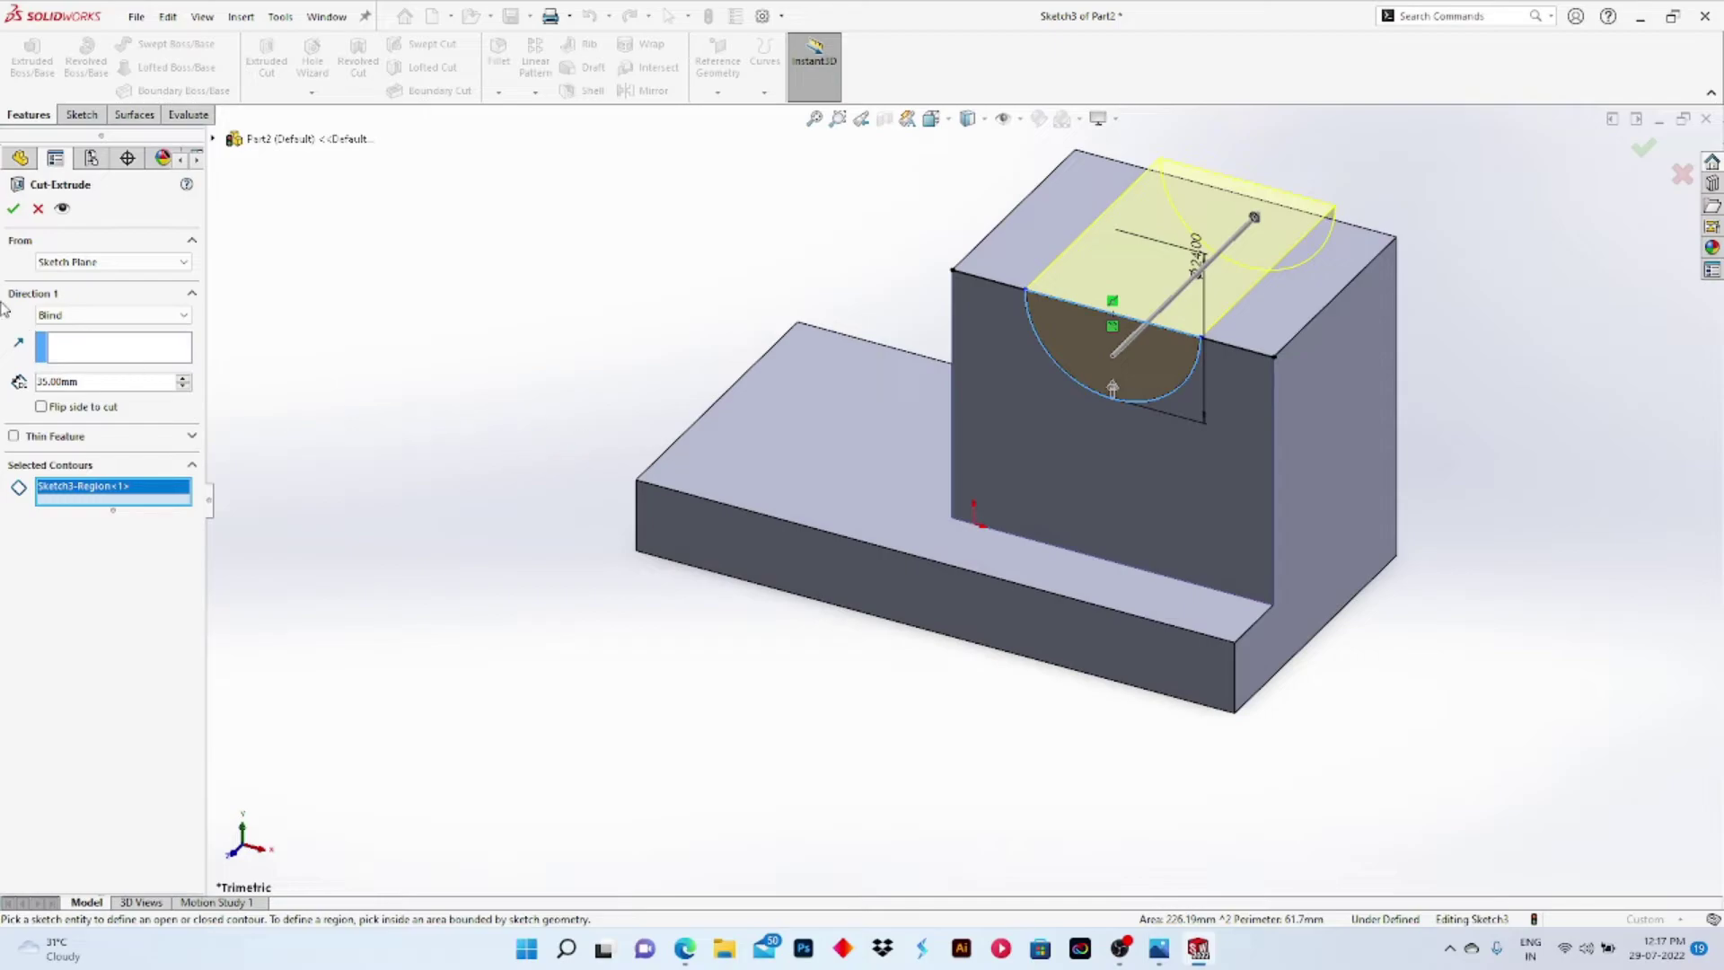
click(14, 209)
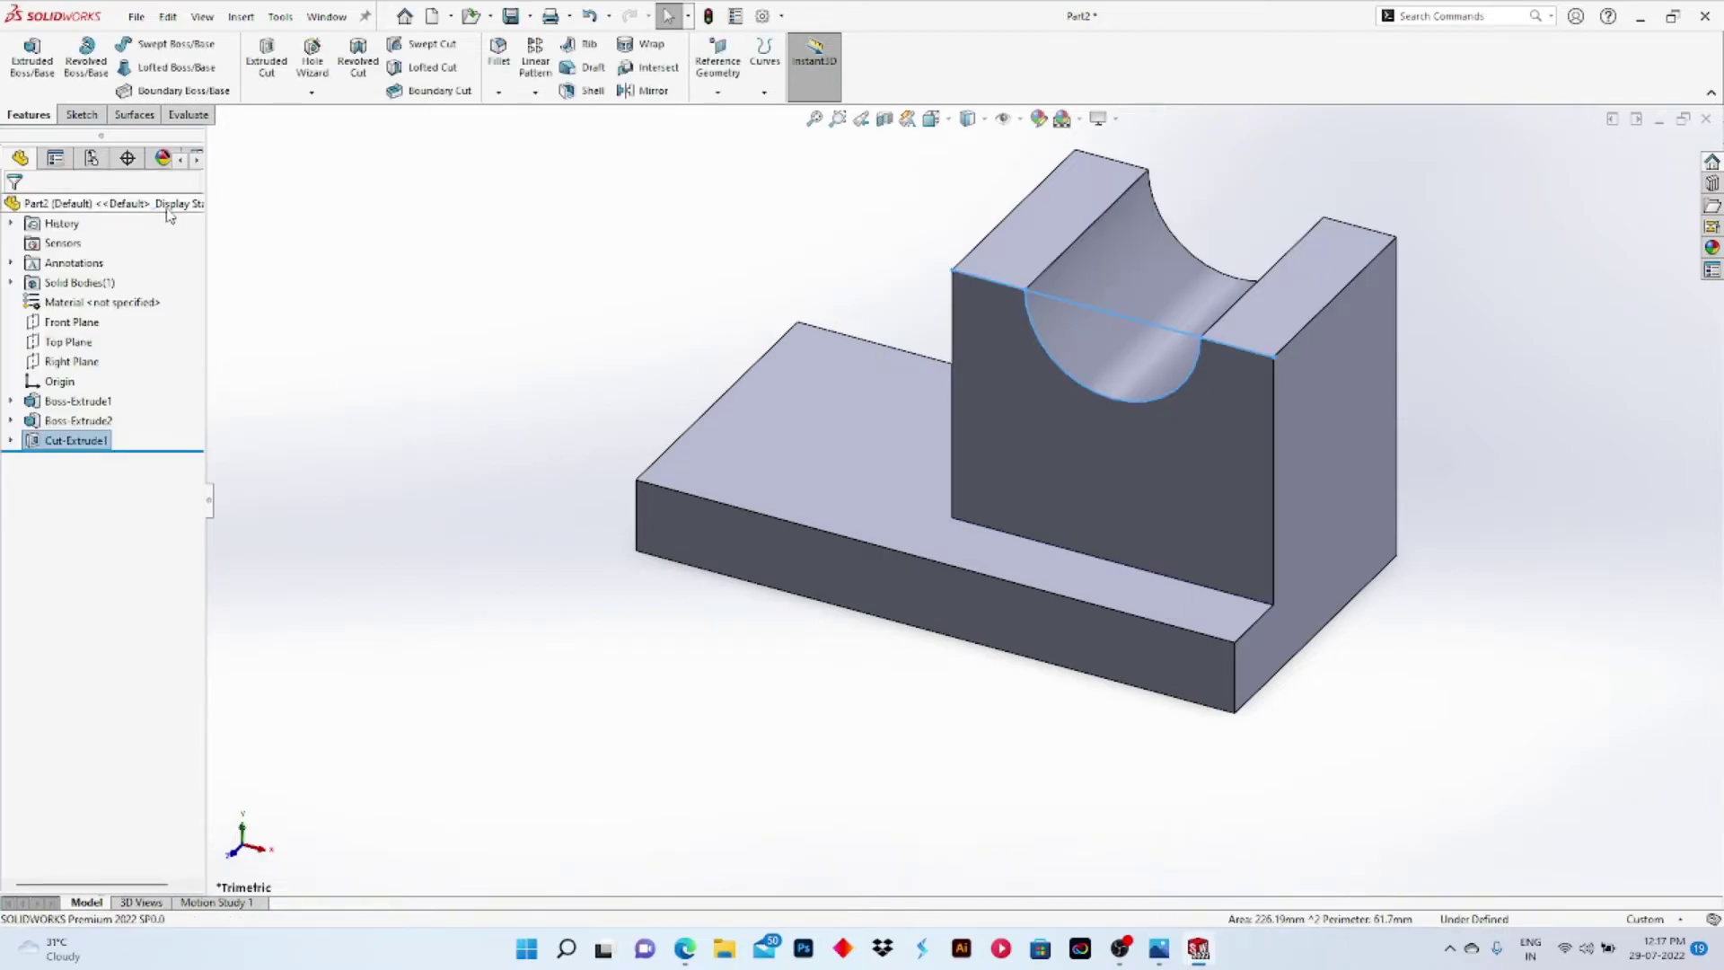
Step: Compare the model with the Part6 reference drawing, examining the triangular rib and the hole in the base plate
key(alt+Tab)
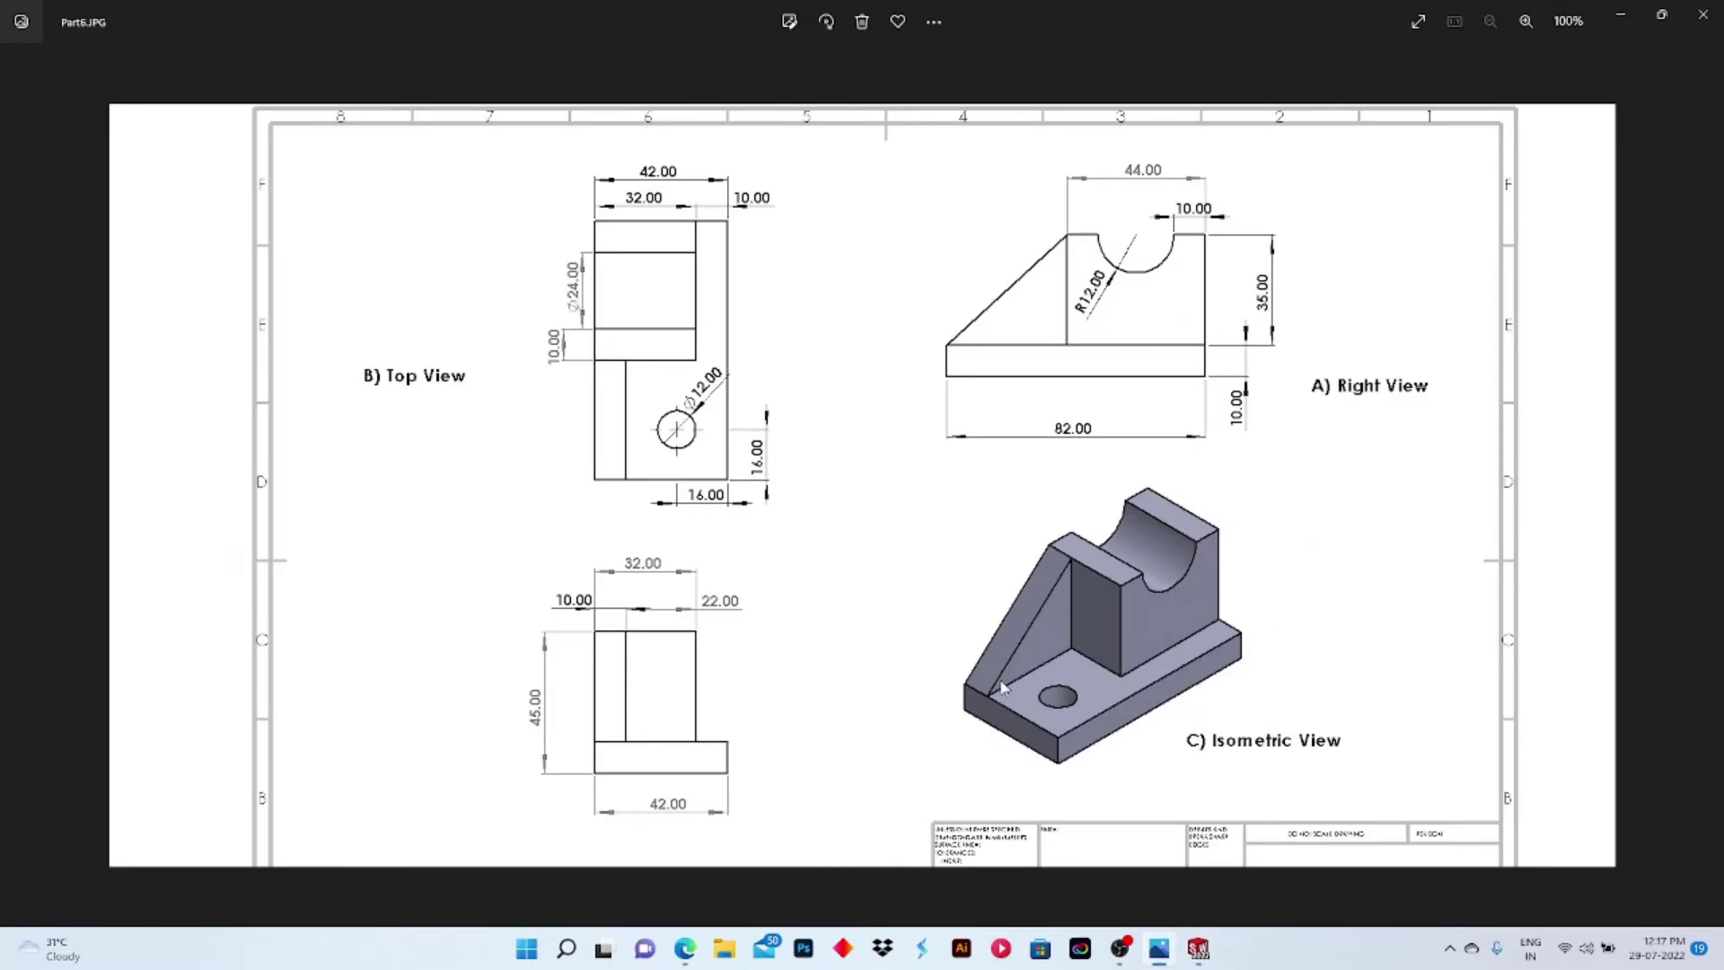
key(alt+Tab)
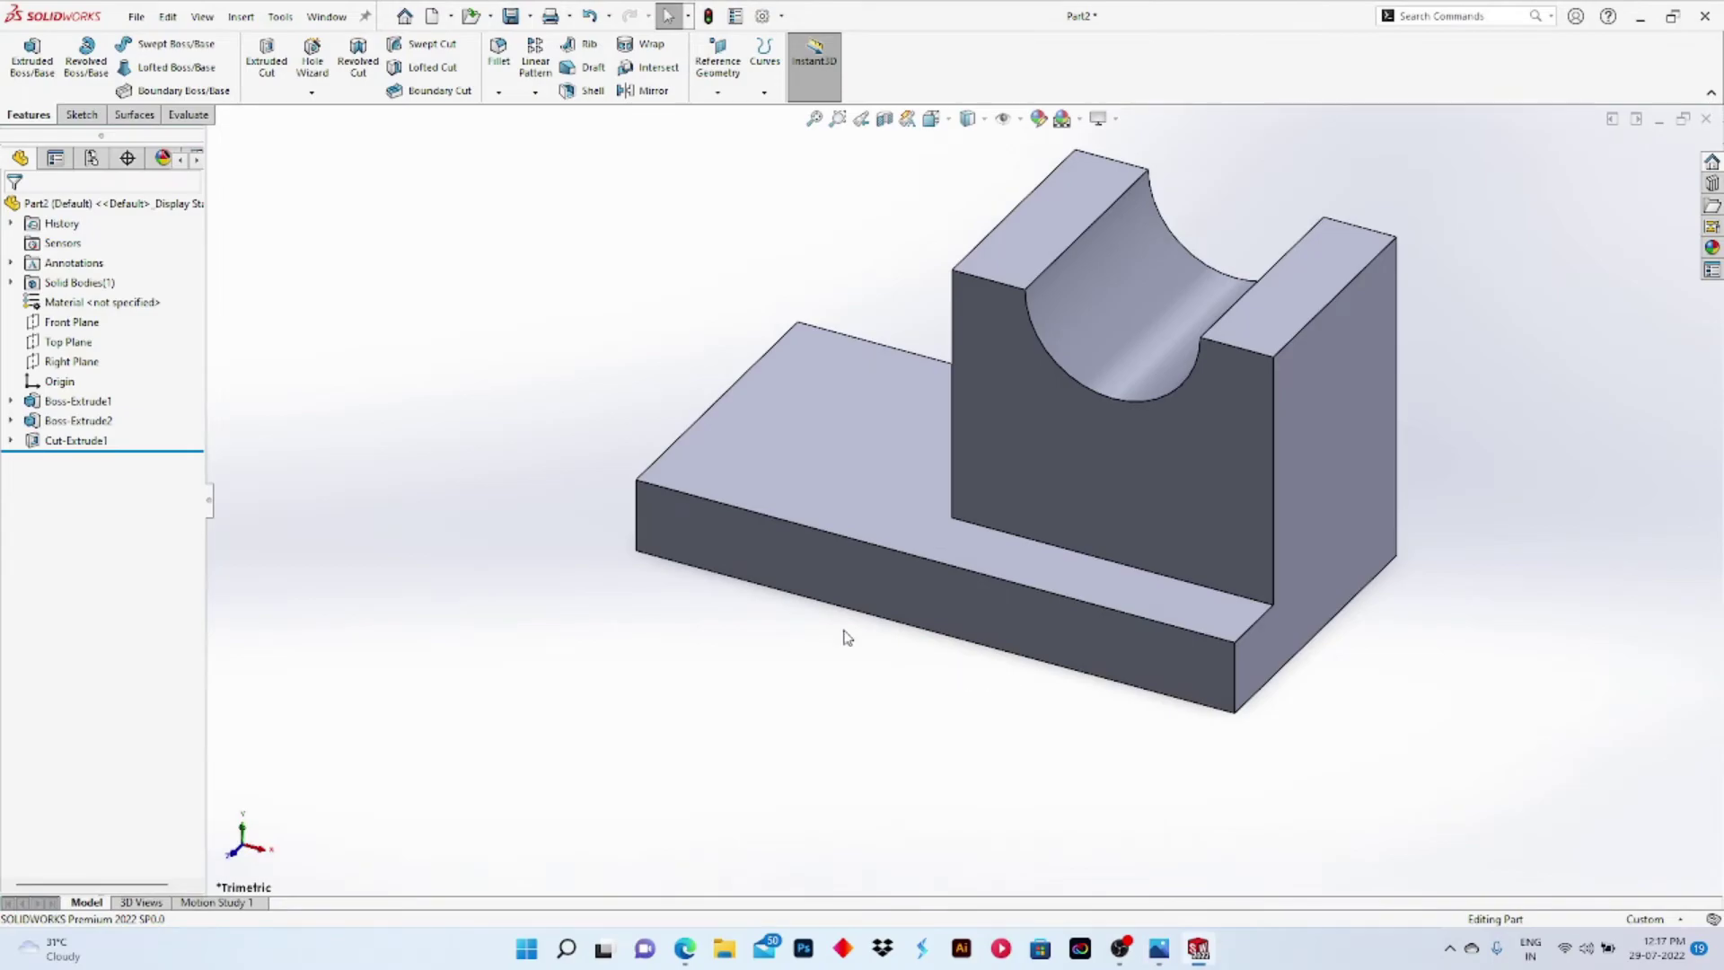
middle_drag(665, 344, 661, 444)
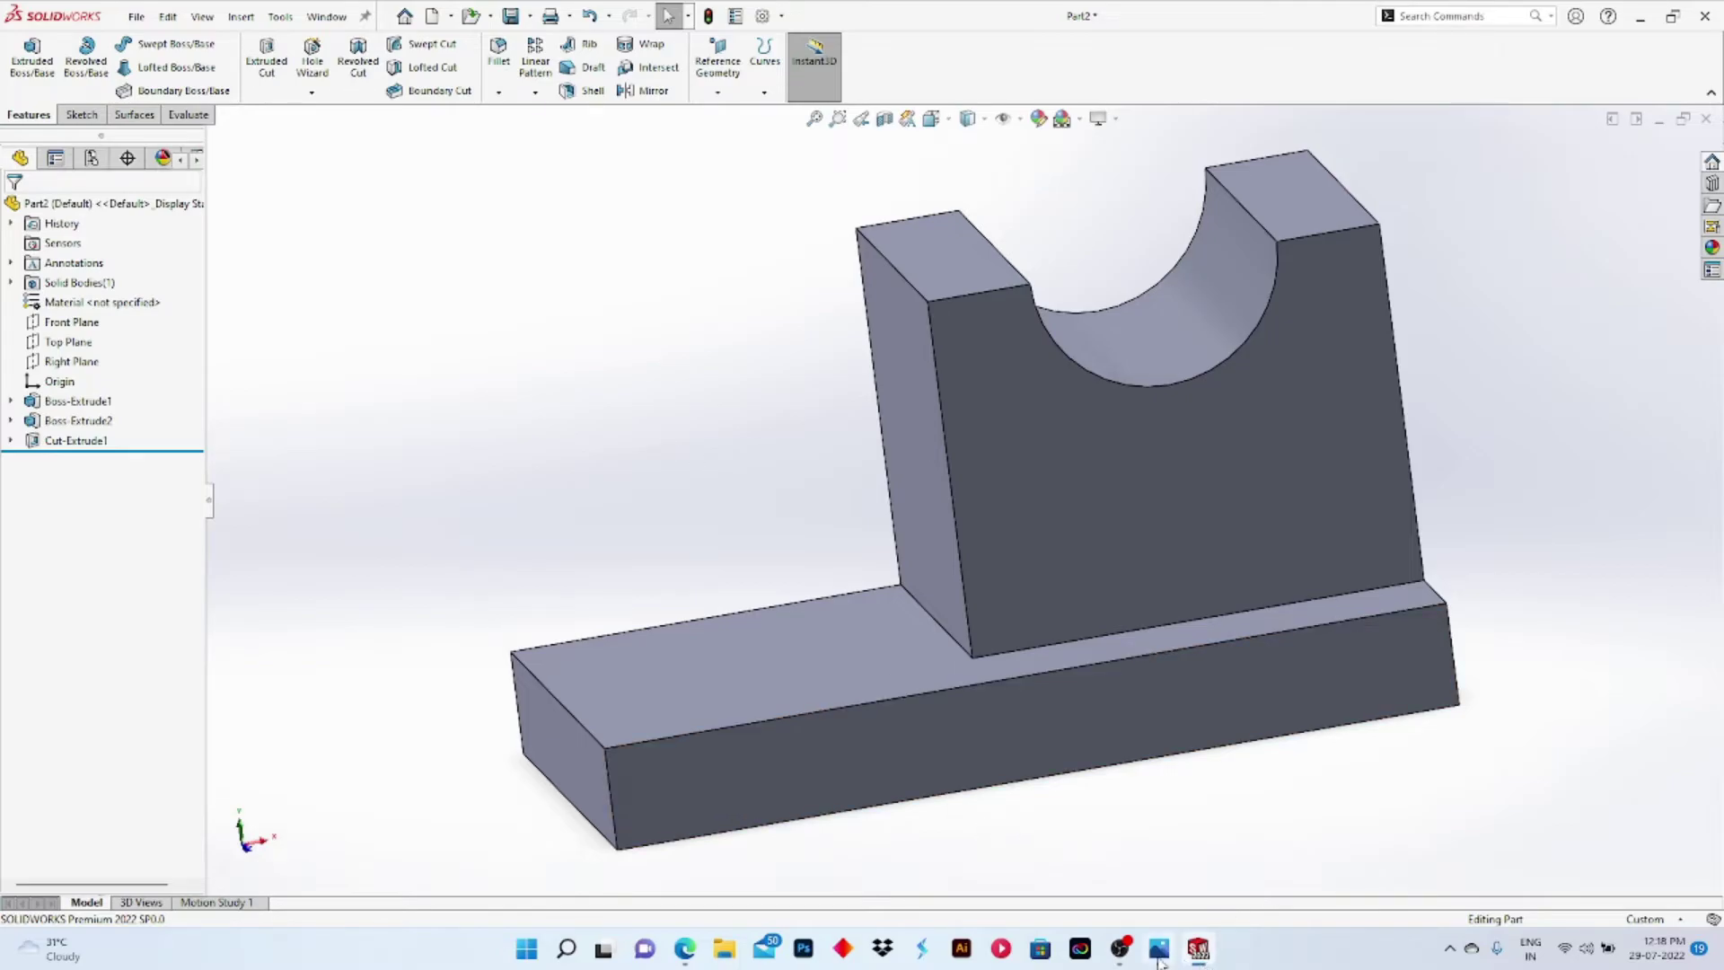
click(1159, 950)
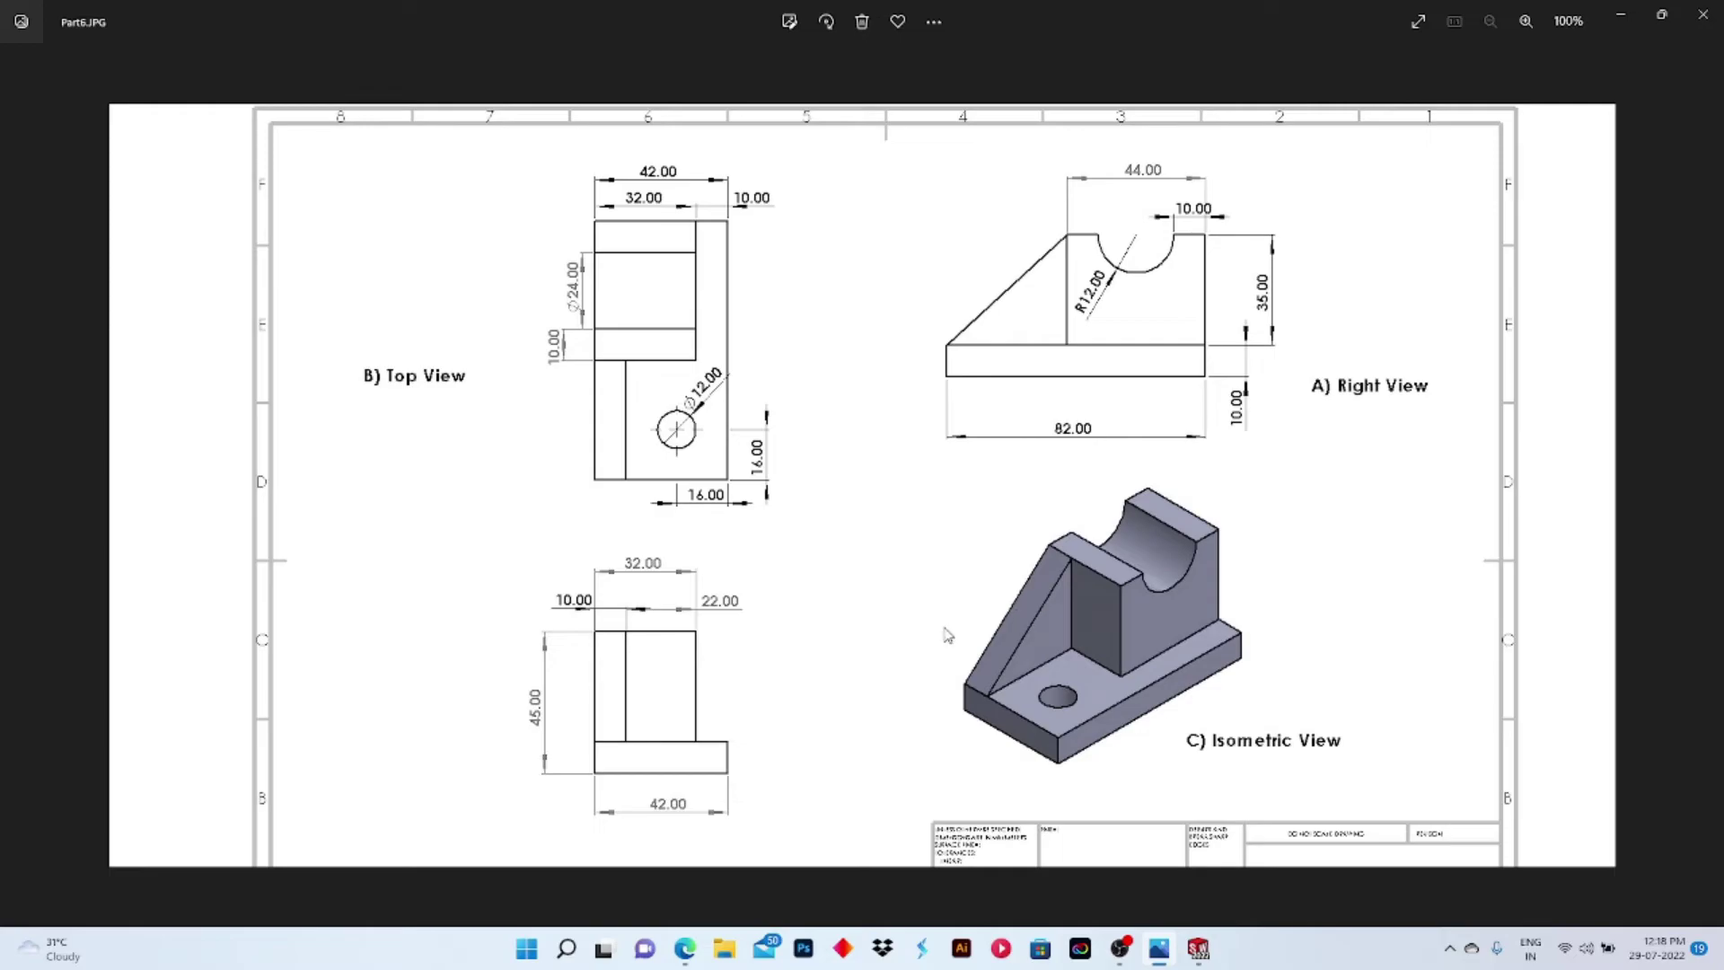
Step: Switch back to SOLIDWORKS and start a sketch on the flat side face shared by the base plate and block
click(1198, 948)
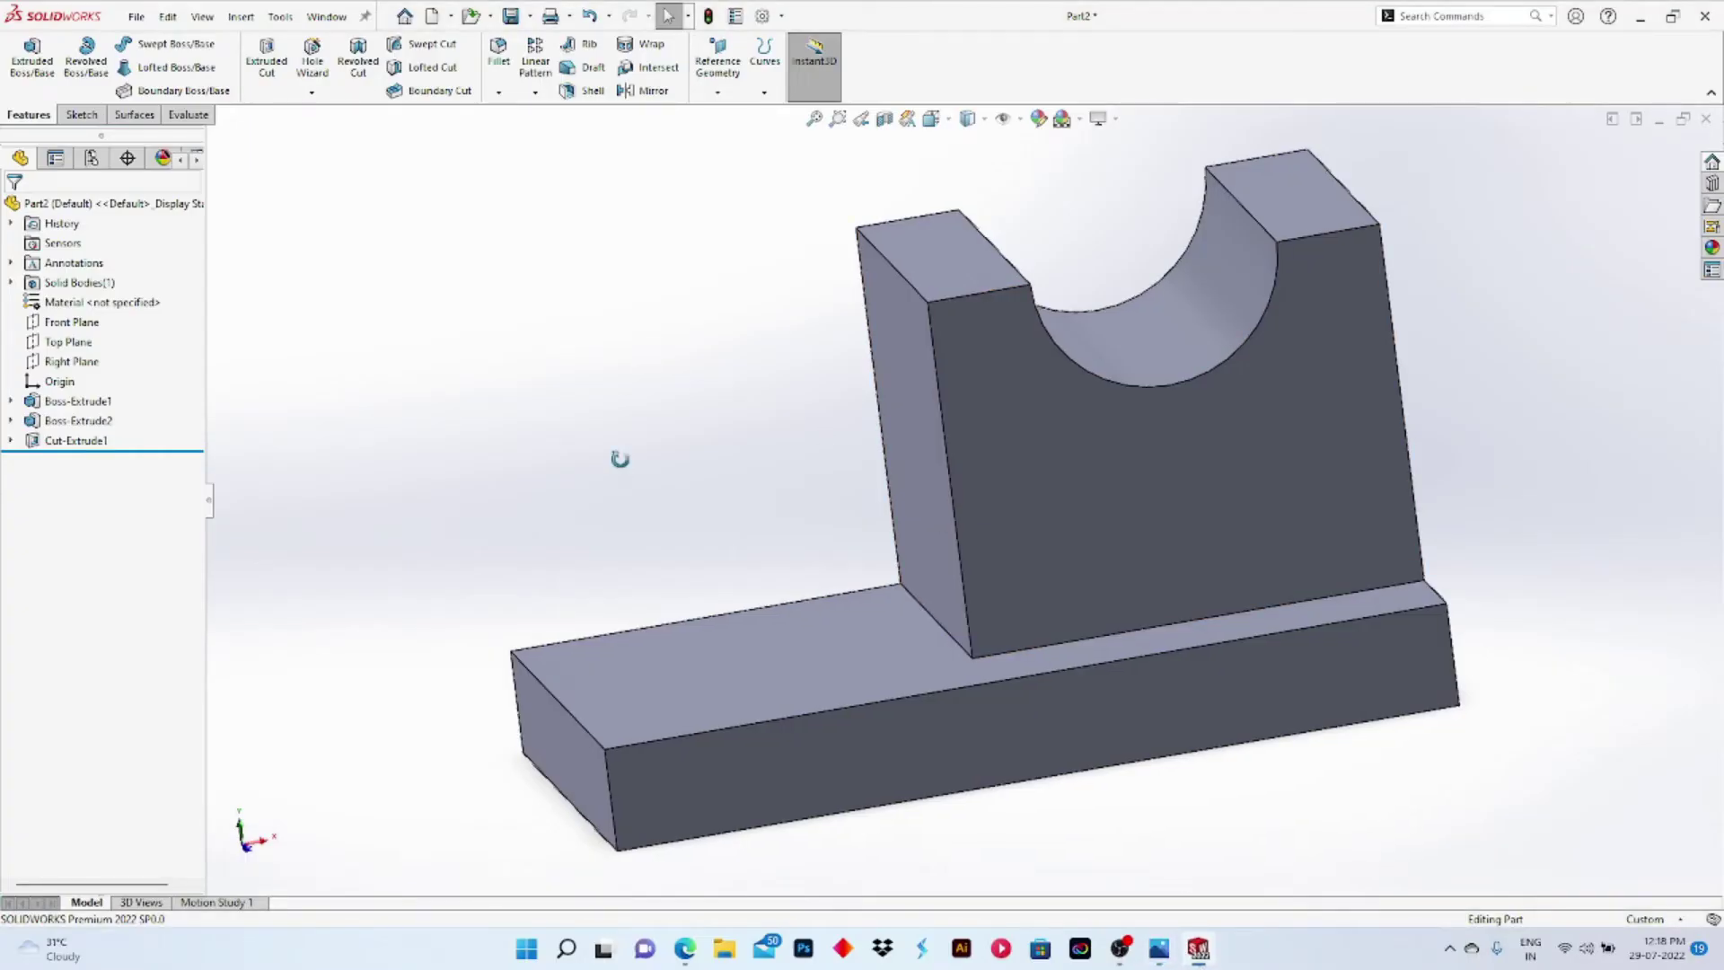
middle_drag(620, 461, 921, 460)
click(735, 439)
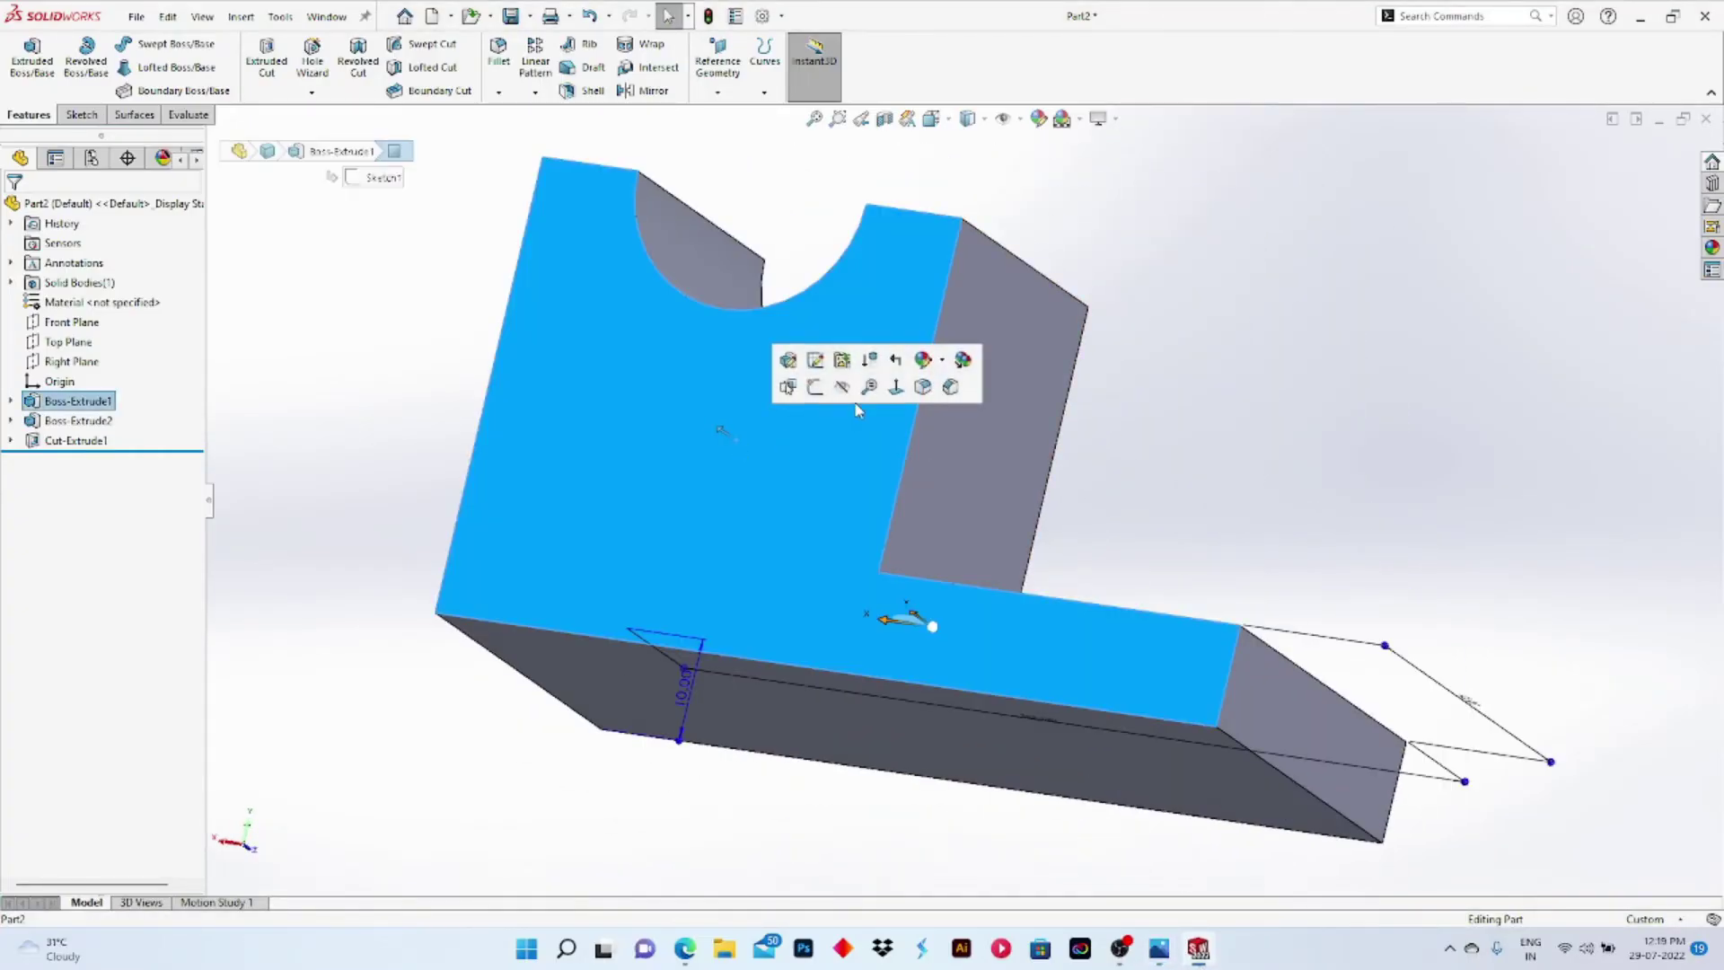
click(810, 384)
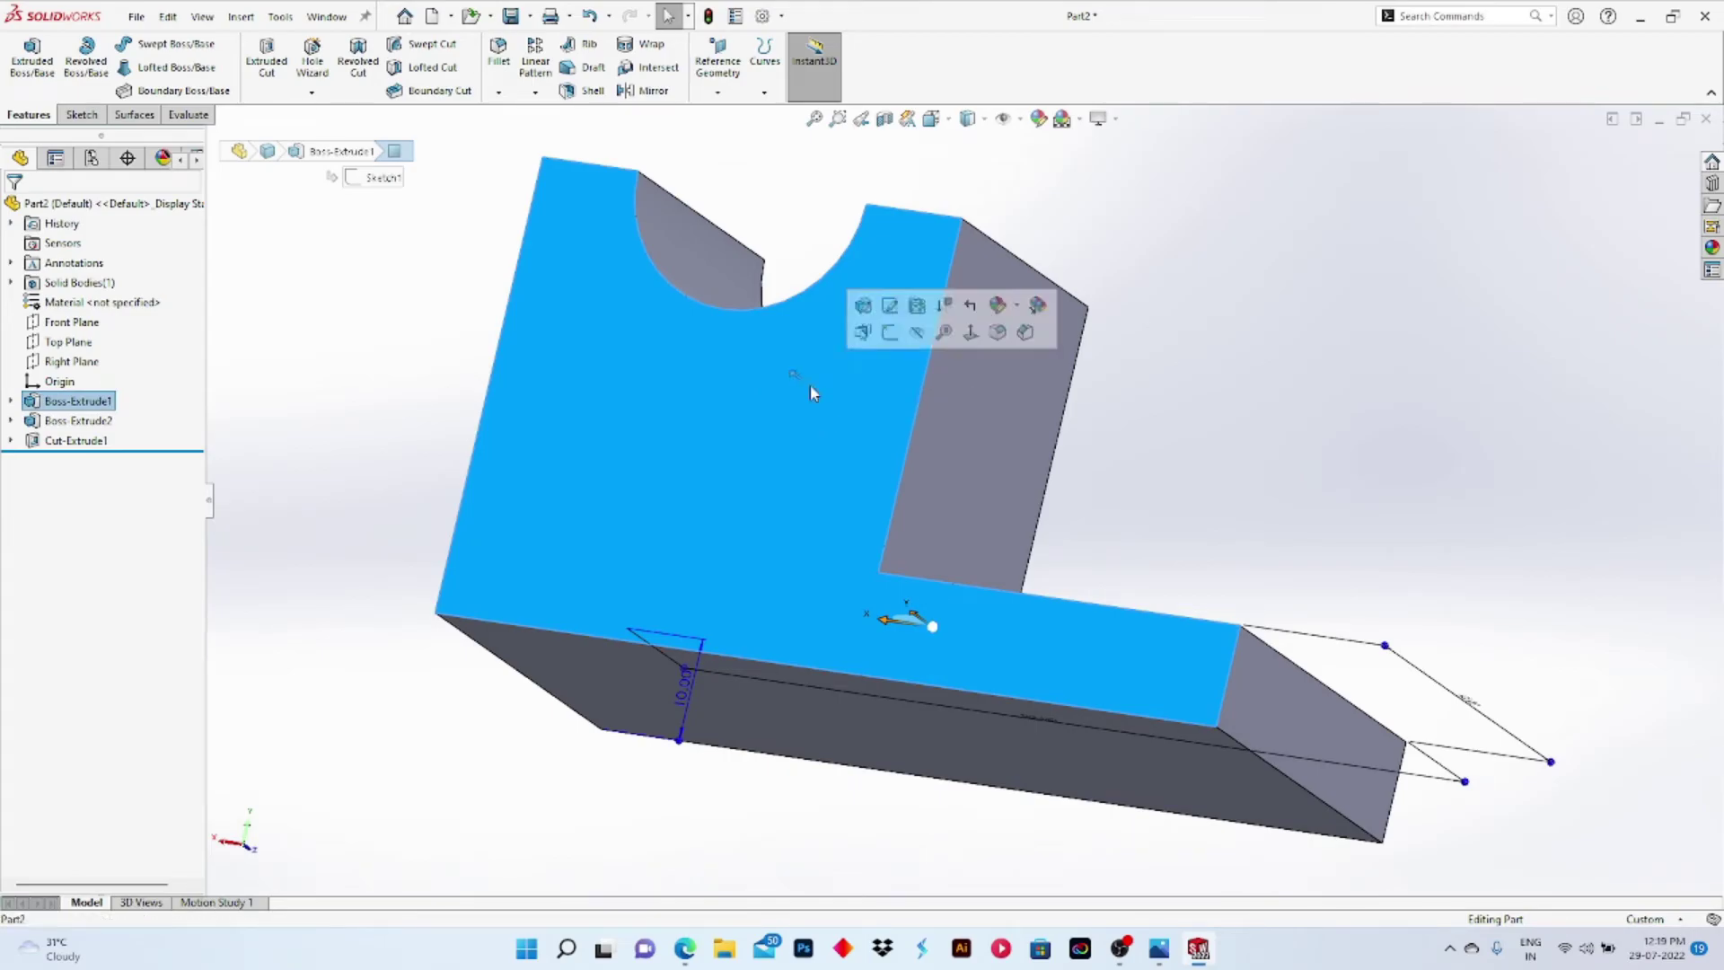
click(890, 333)
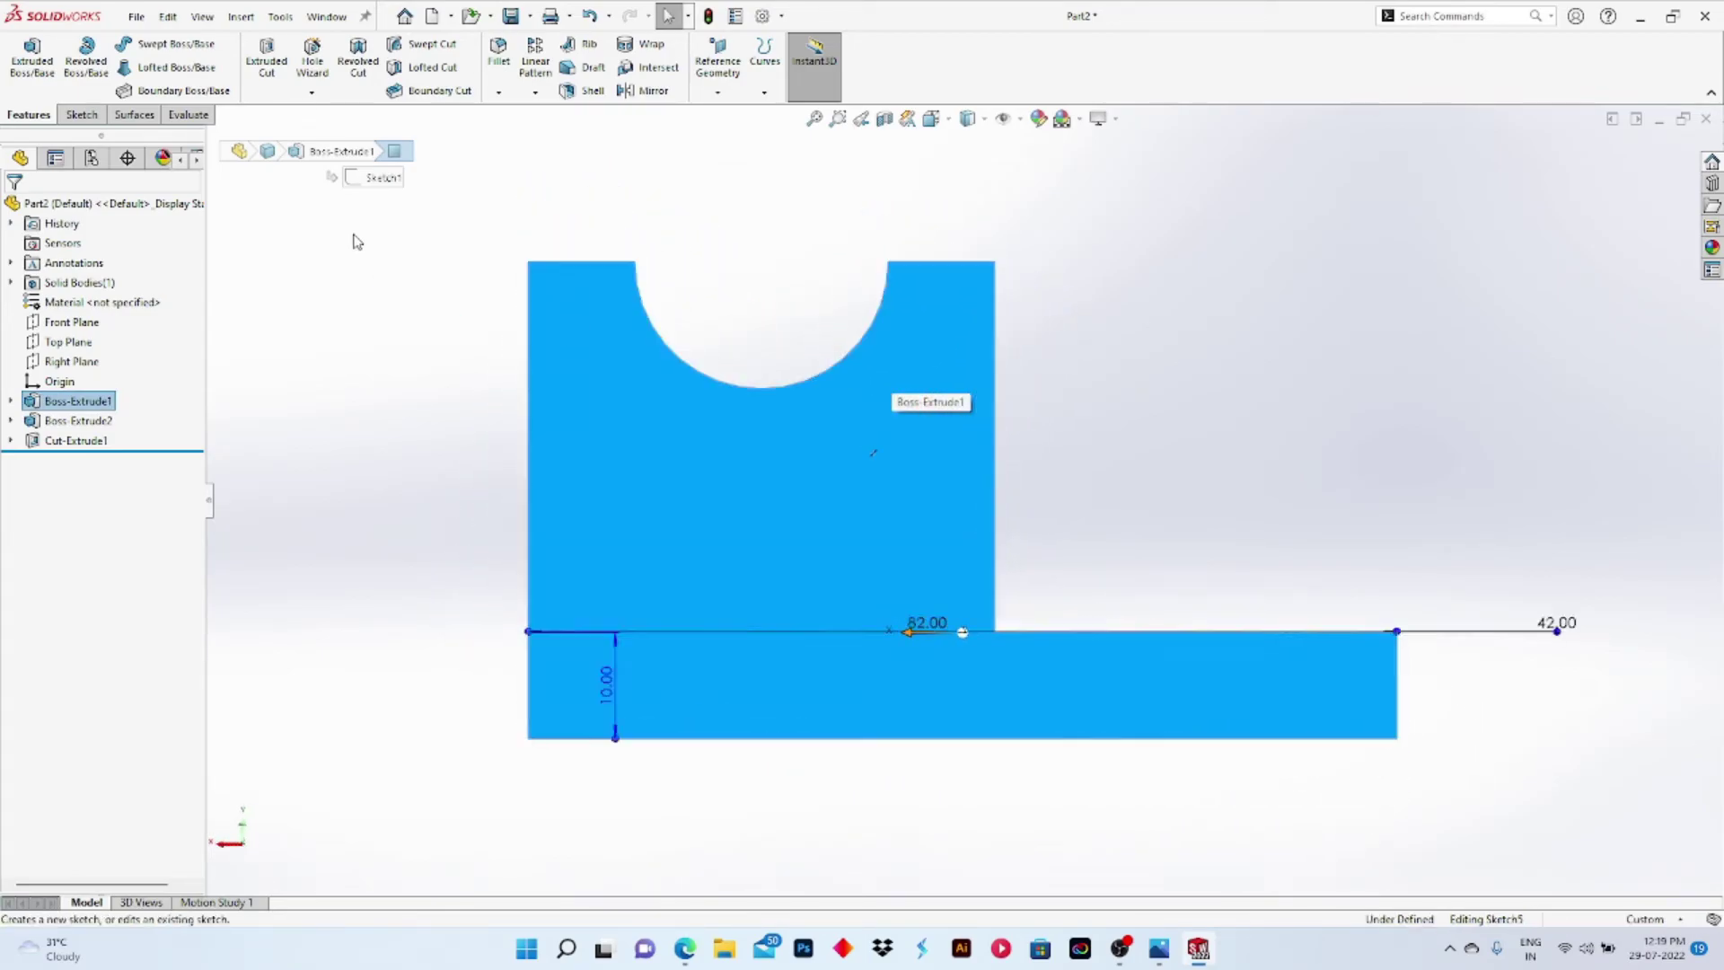
Step: Draw a closed triangle from the block's upper corner to the base plate's far upper corner and back through the block's foot
click(117, 44)
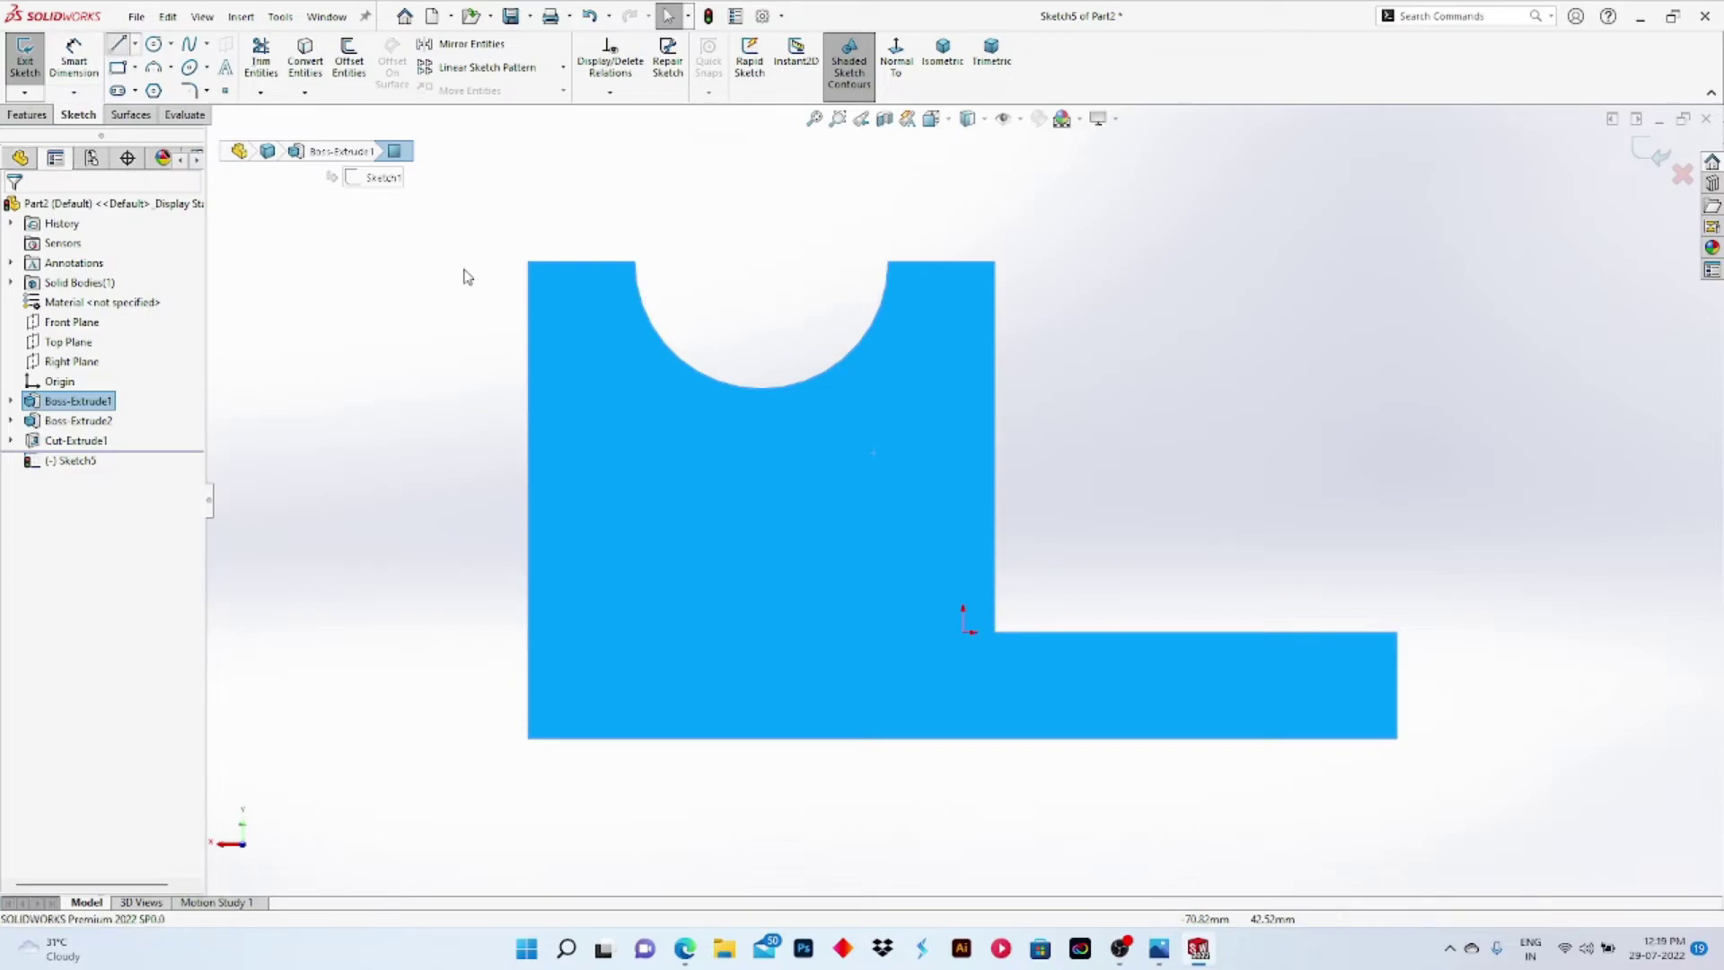
click(995, 261)
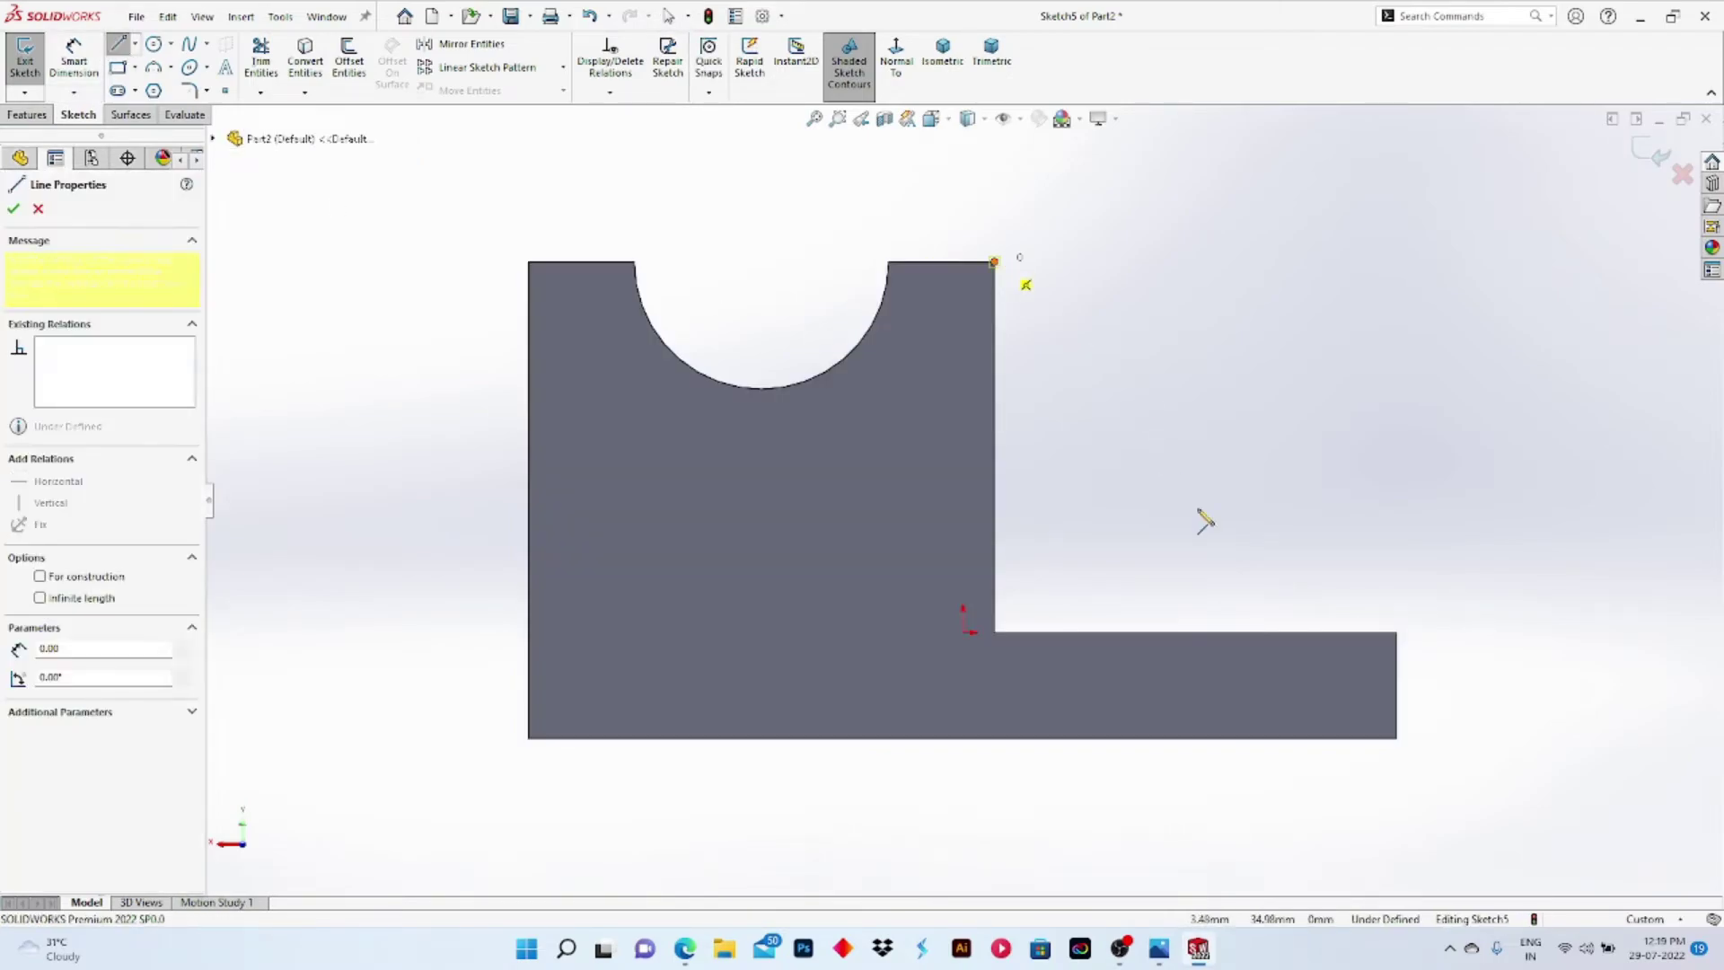
click(1396, 633)
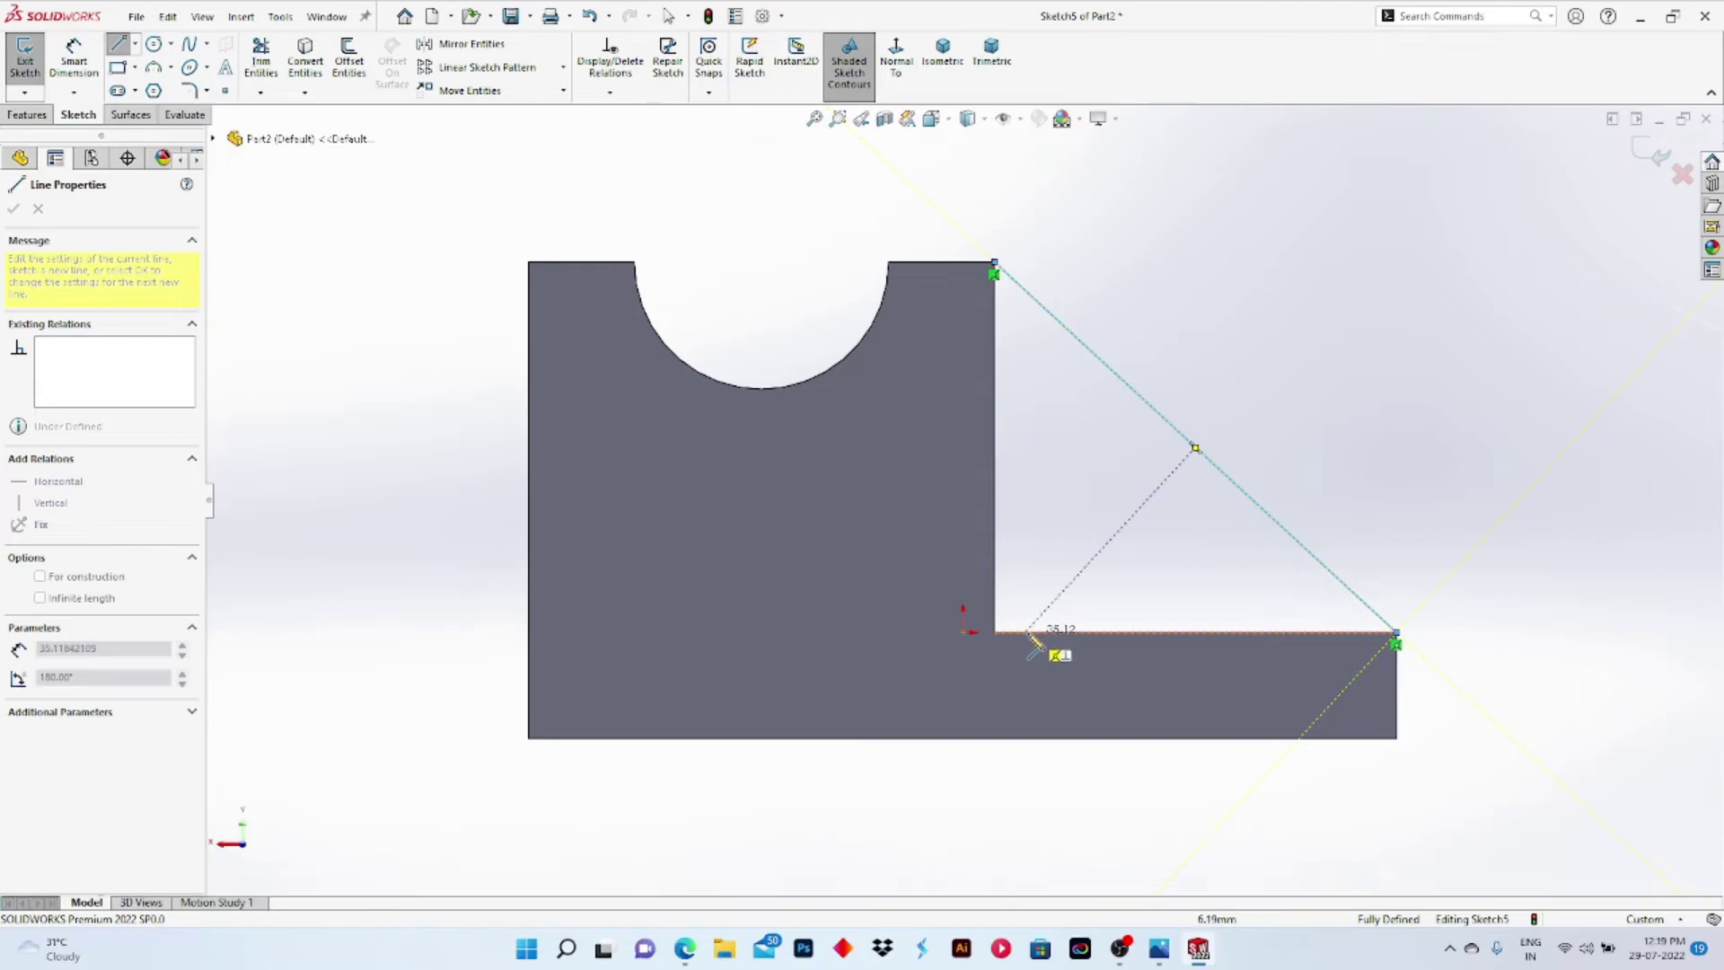
click(995, 633)
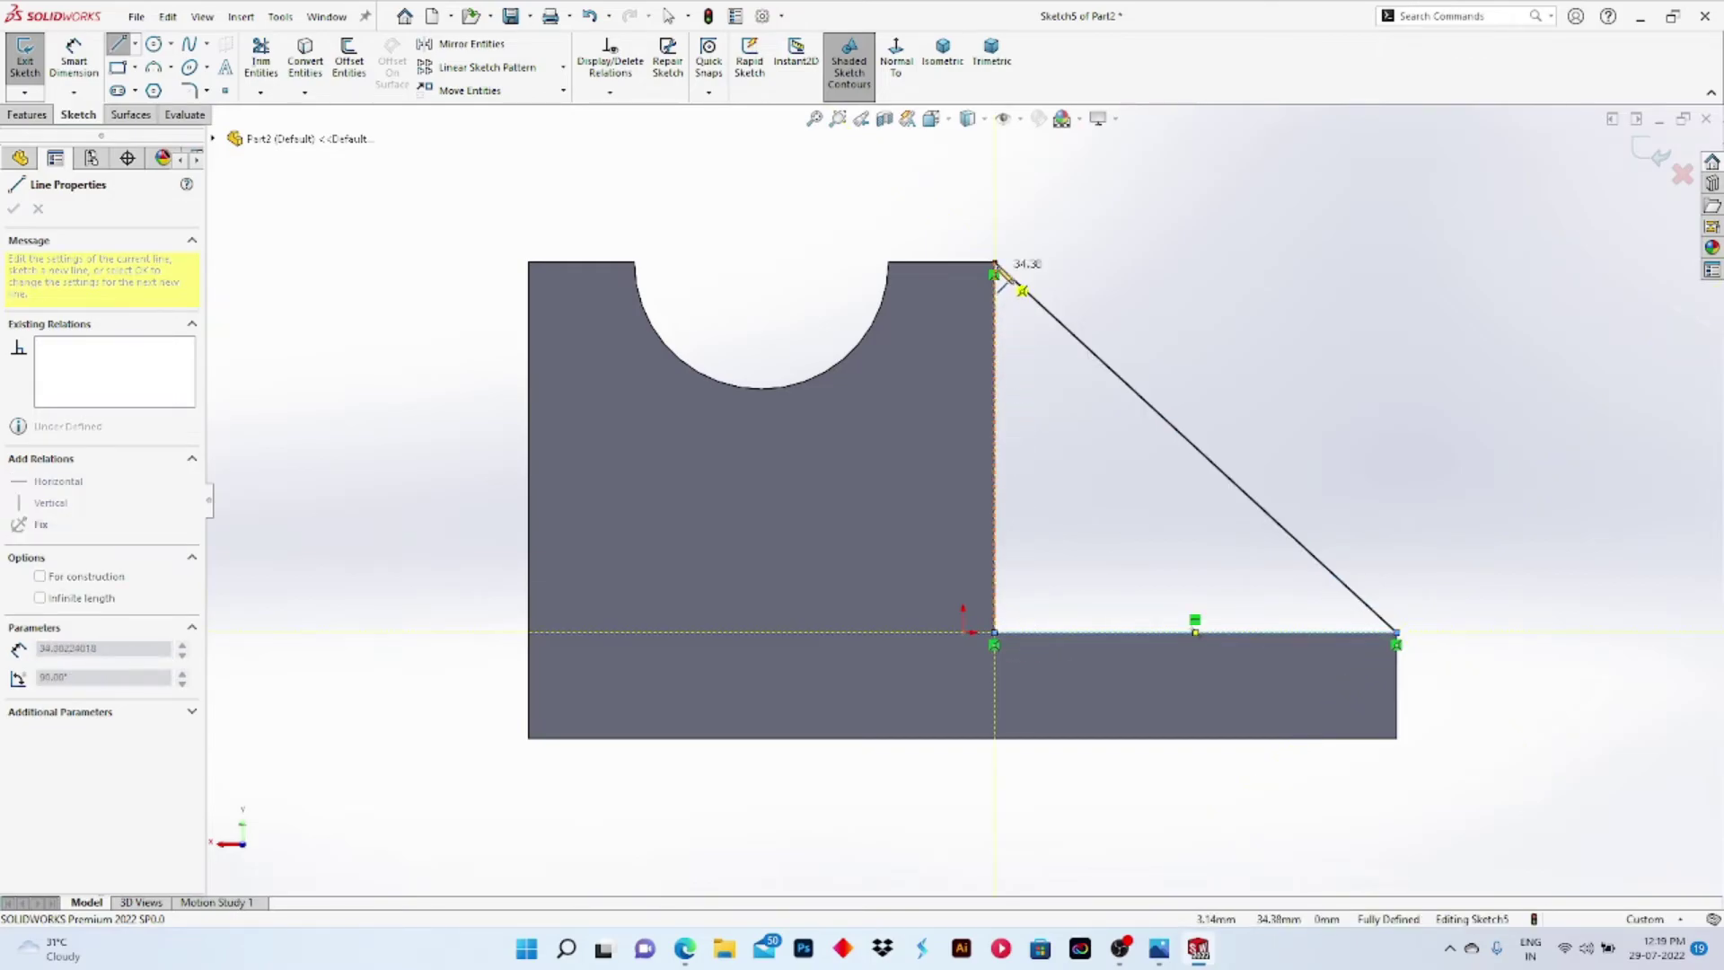
click(994, 262)
right_click(1104, 244)
click(1129, 259)
Step: Check the rib thickness in the Part6 drawing and extrude the triangle 10 mm blind with the direction reversed, merged with the body
middle_drag(1429, 362, 1235, 439)
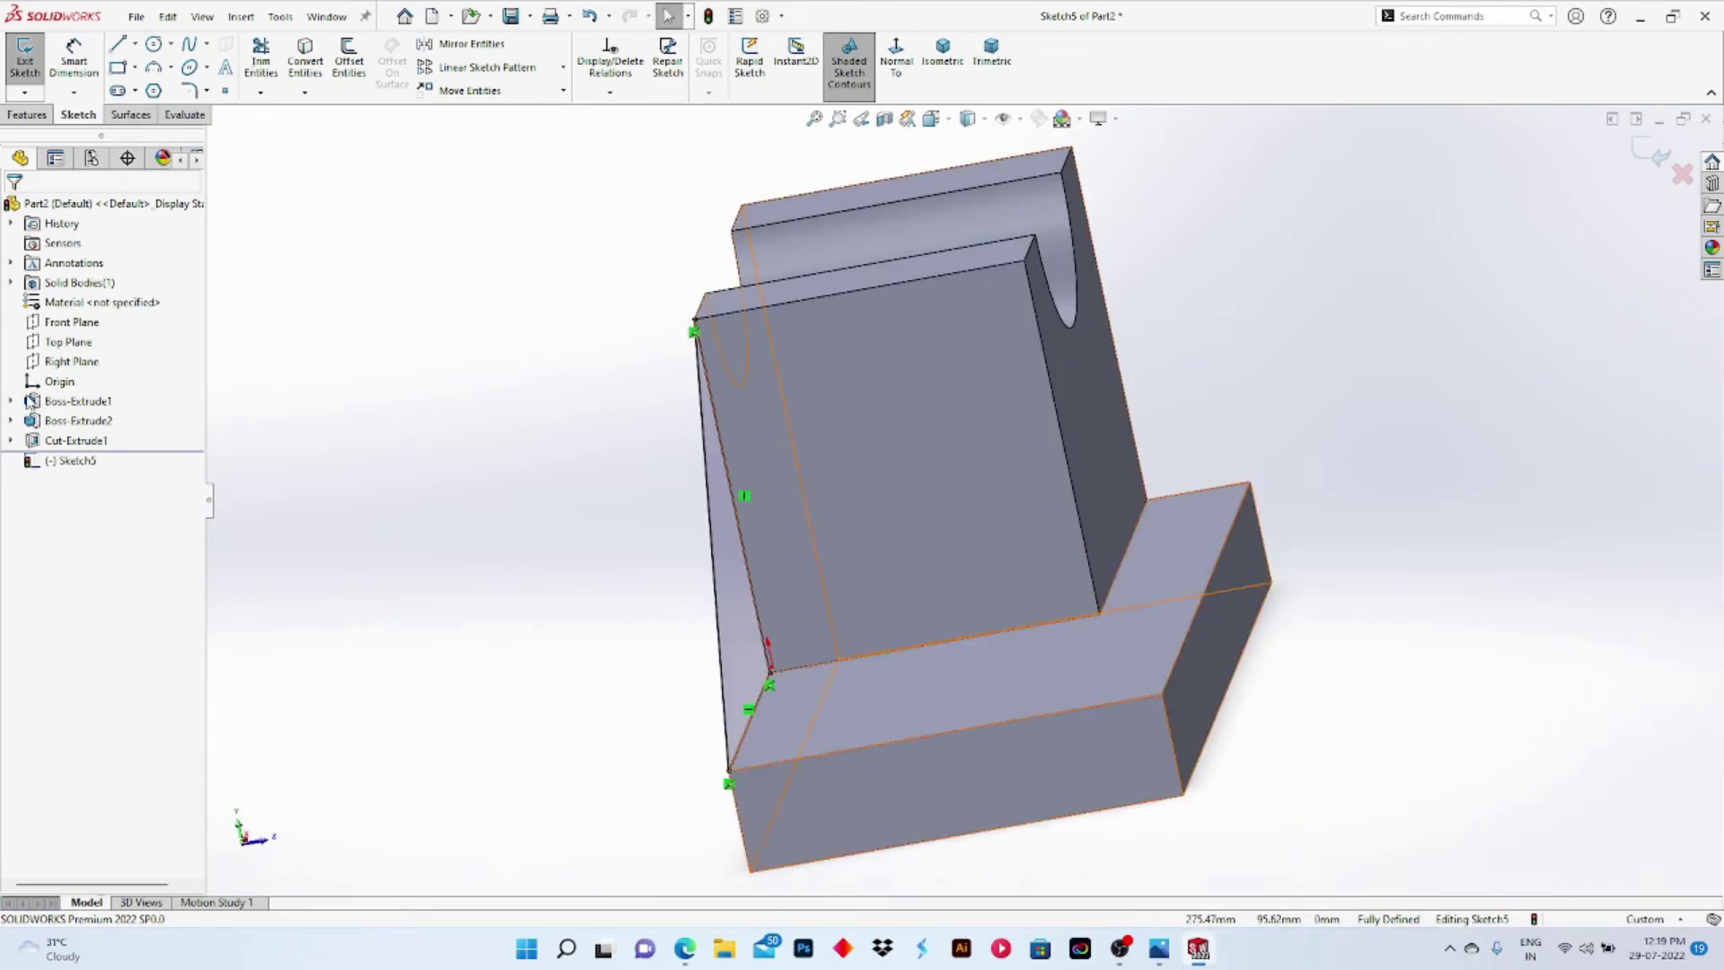
key(alt+Tab)
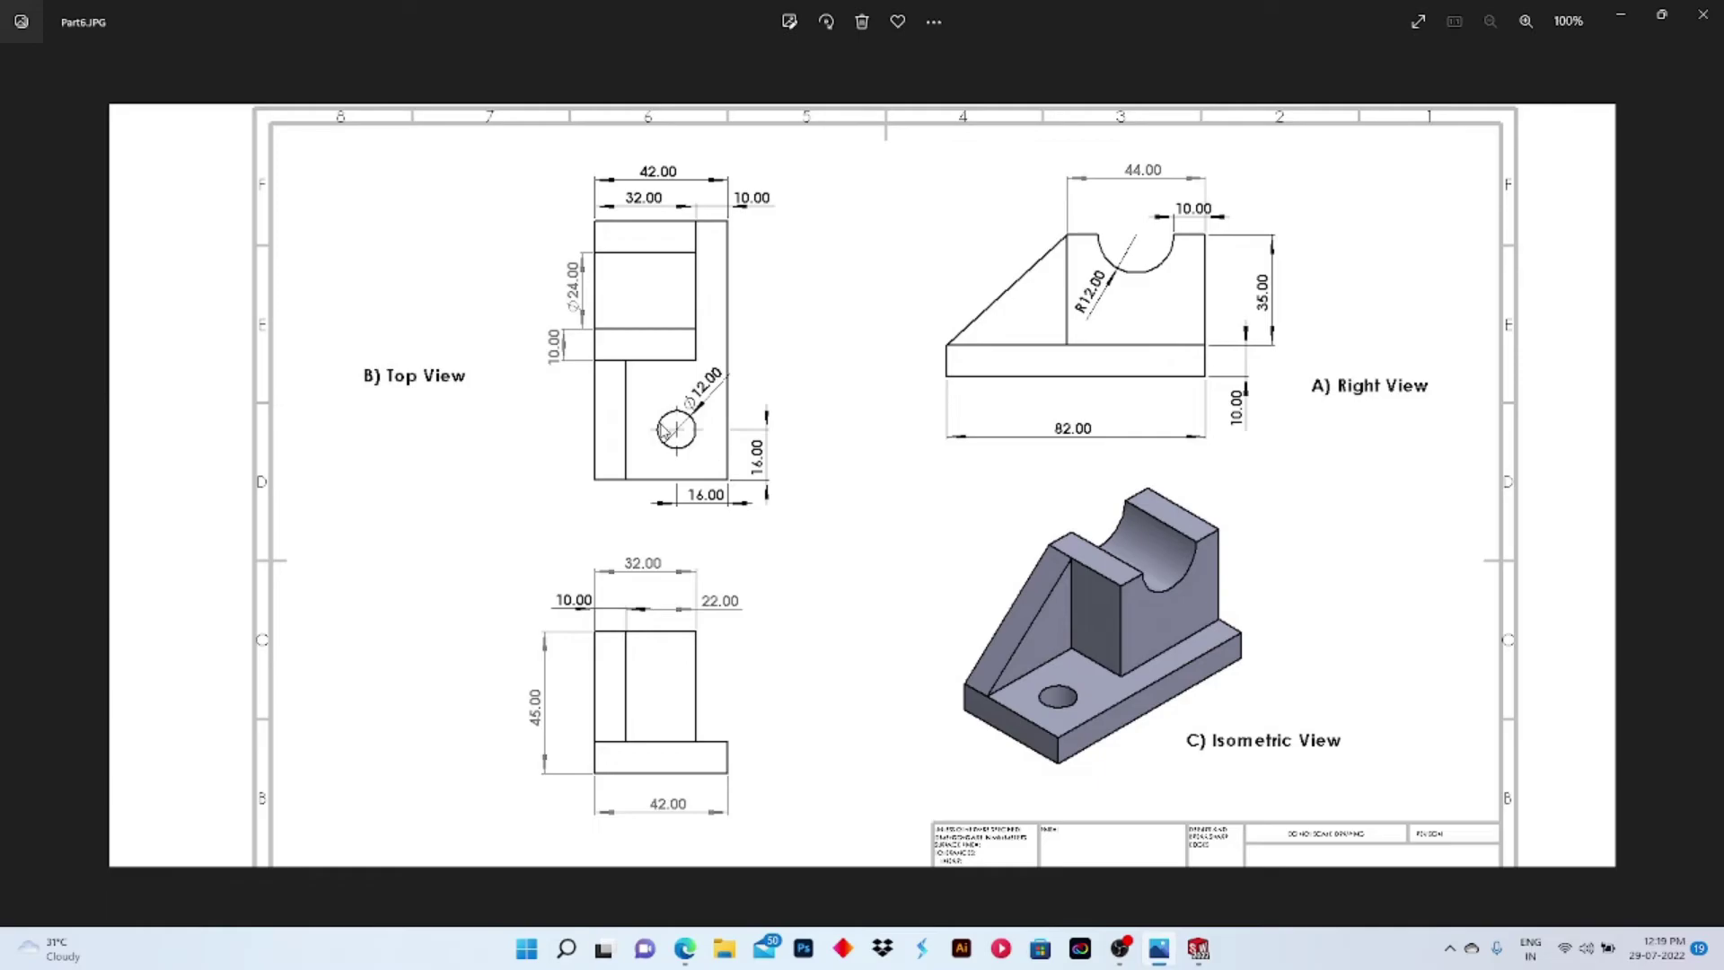
key(alt+Tab)
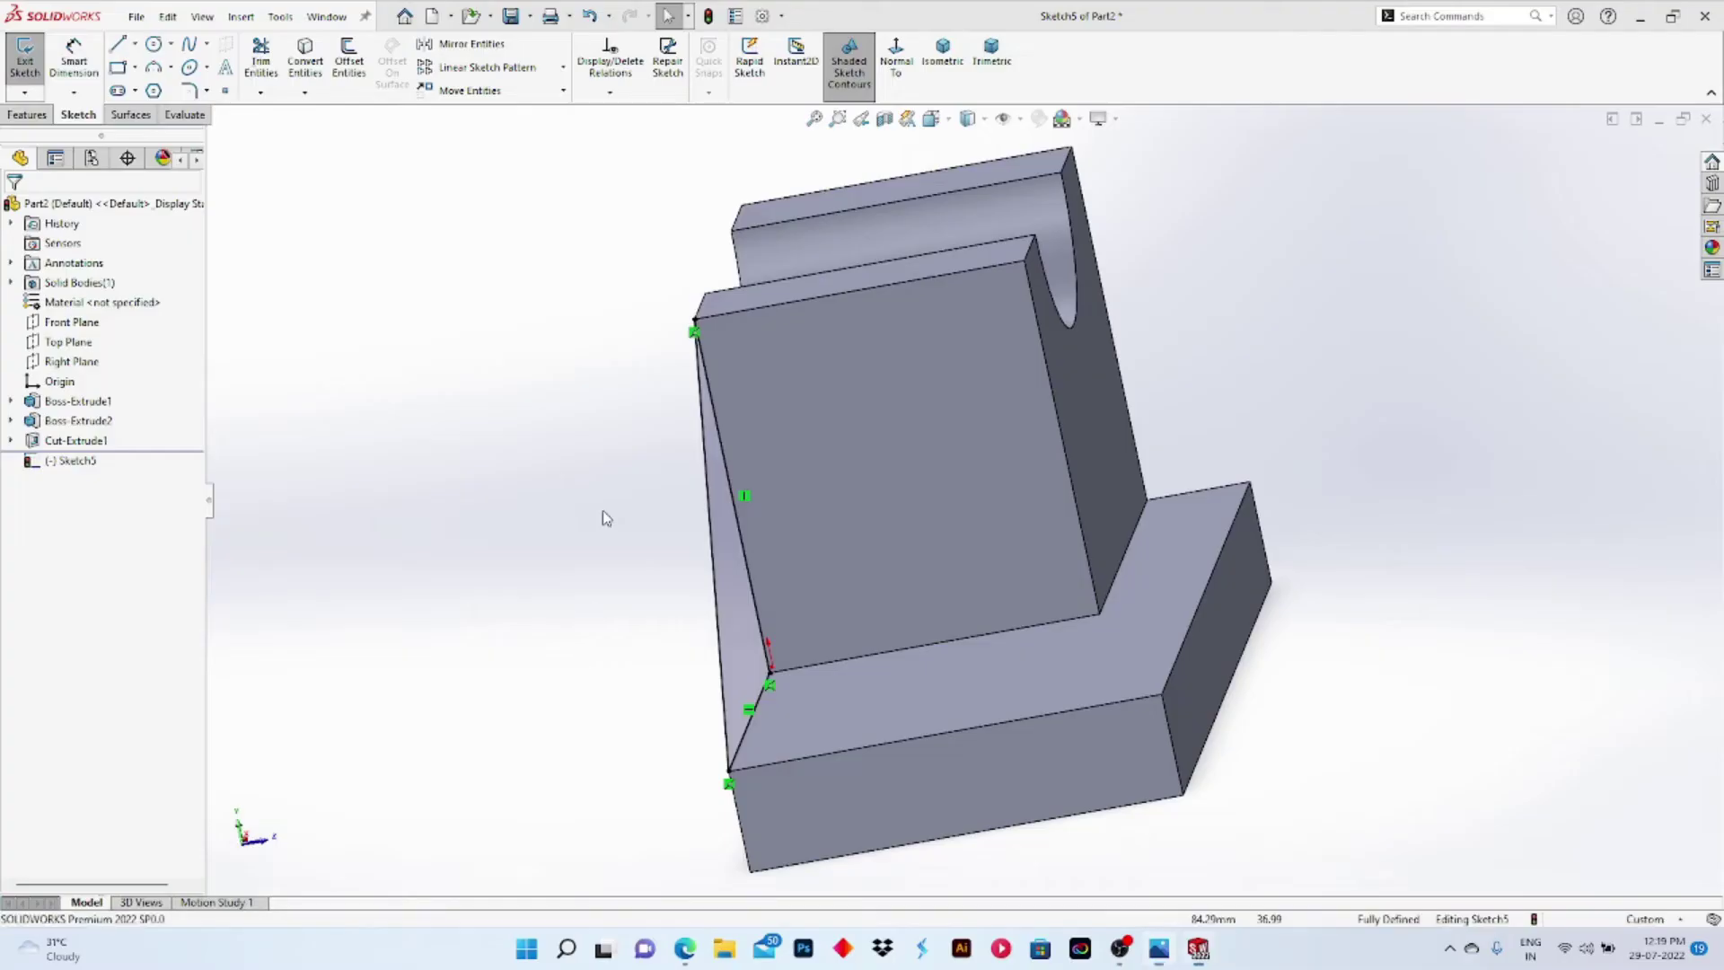
click(36, 115)
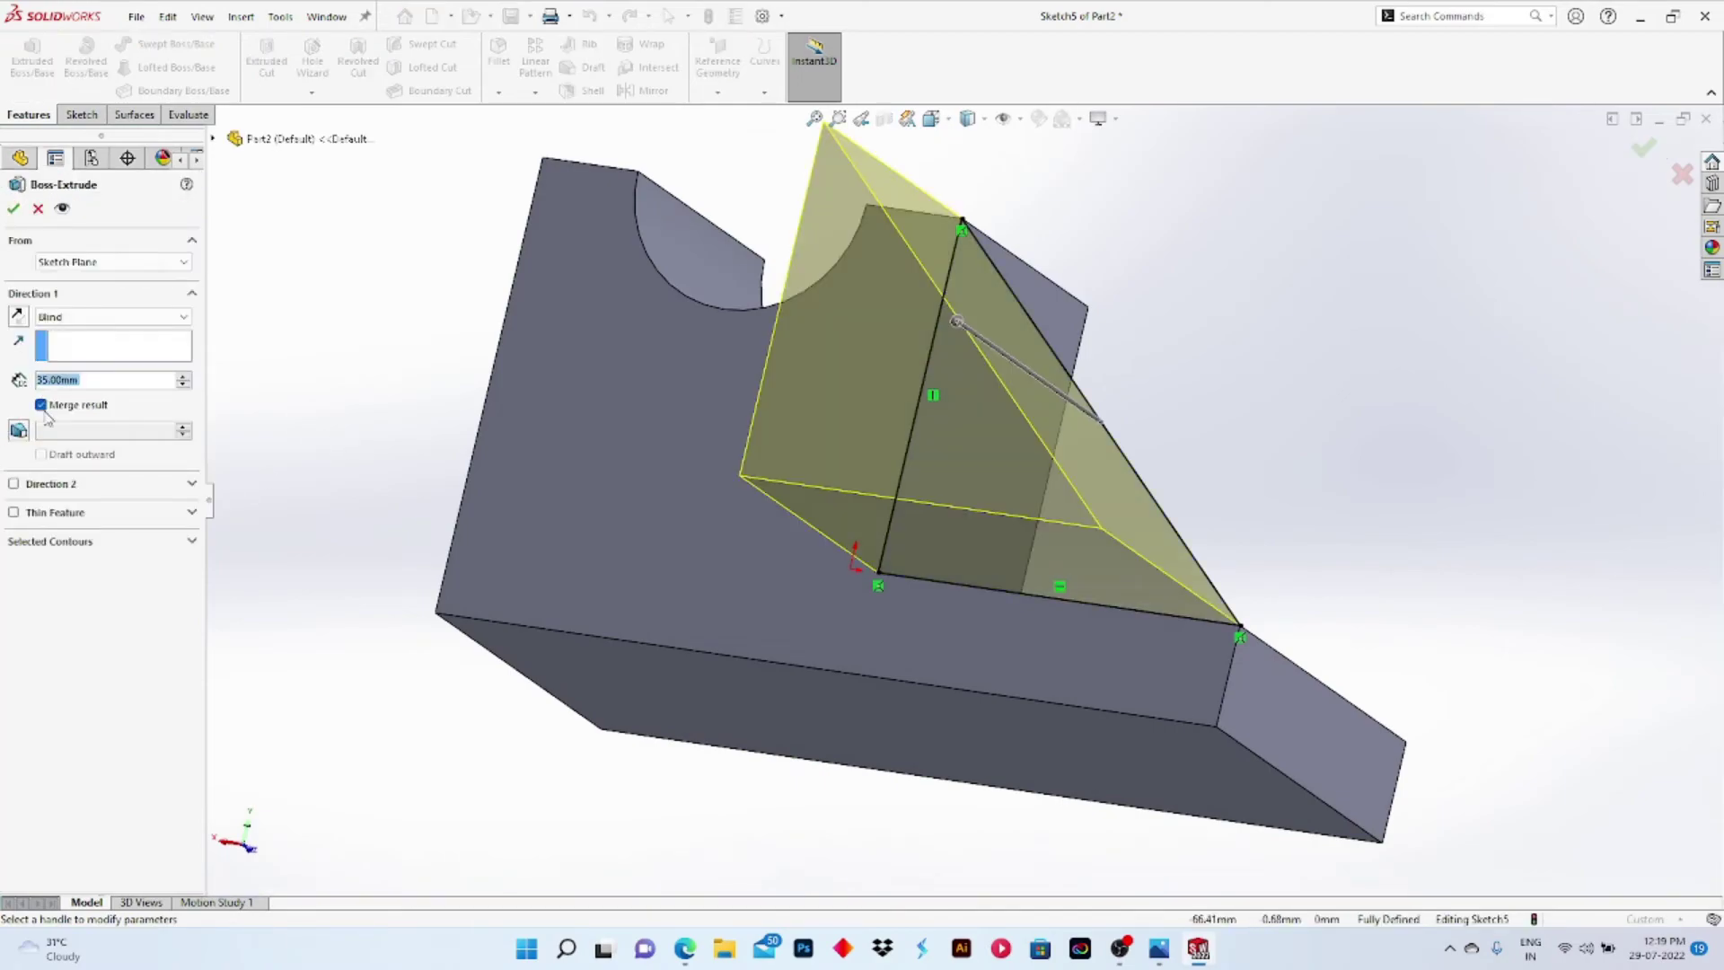
text(10)
key(Return)
click(19, 313)
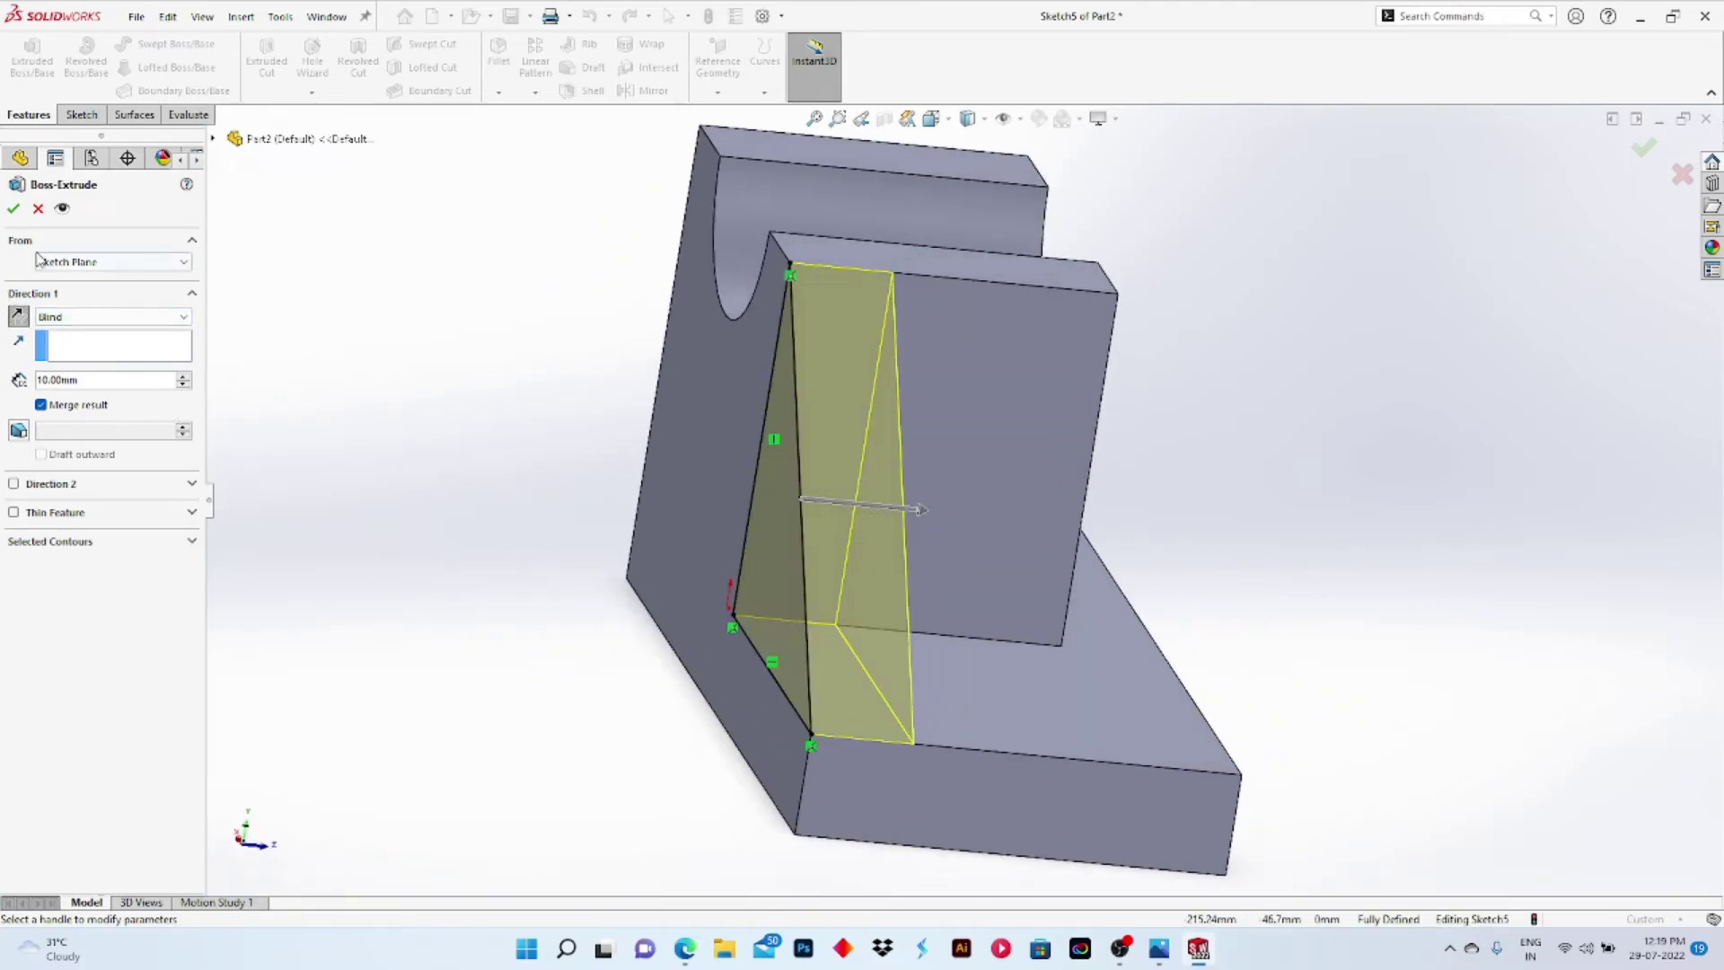
click(13, 207)
Step: Start a sketch on the base plate's top face, check the hole position in the Part6 drawing, and convert the face outline into sketch lines
middle_drag(319, 360, 283, 221)
click(952, 736)
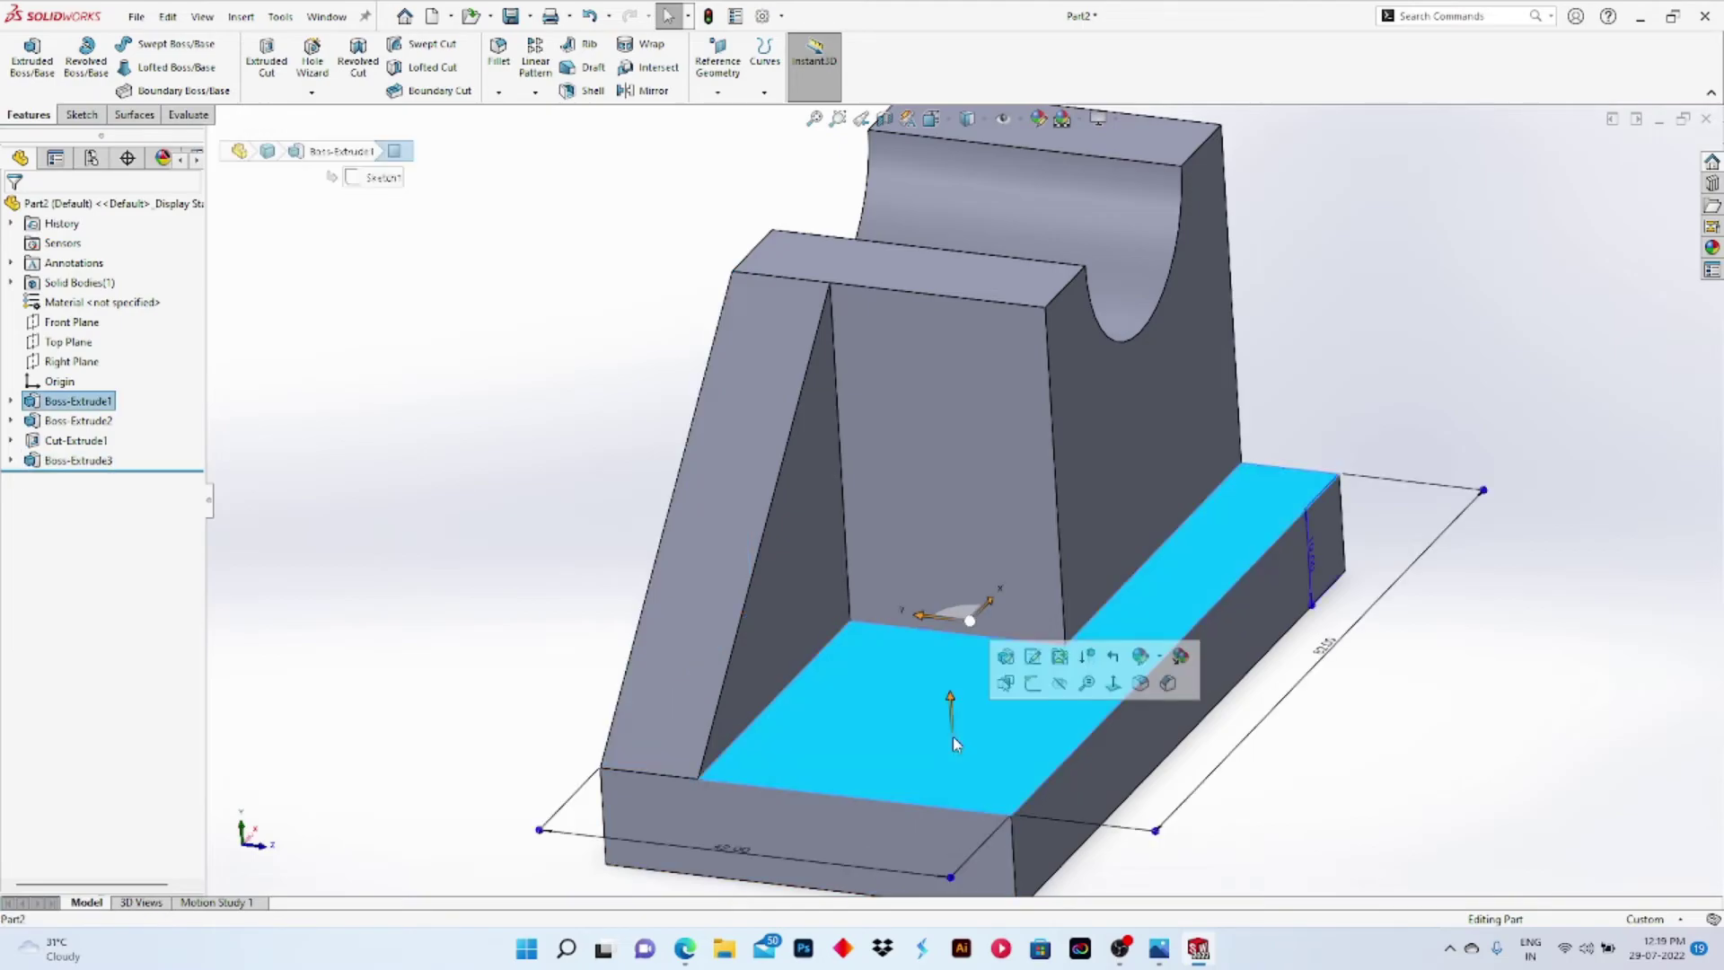
click(1032, 682)
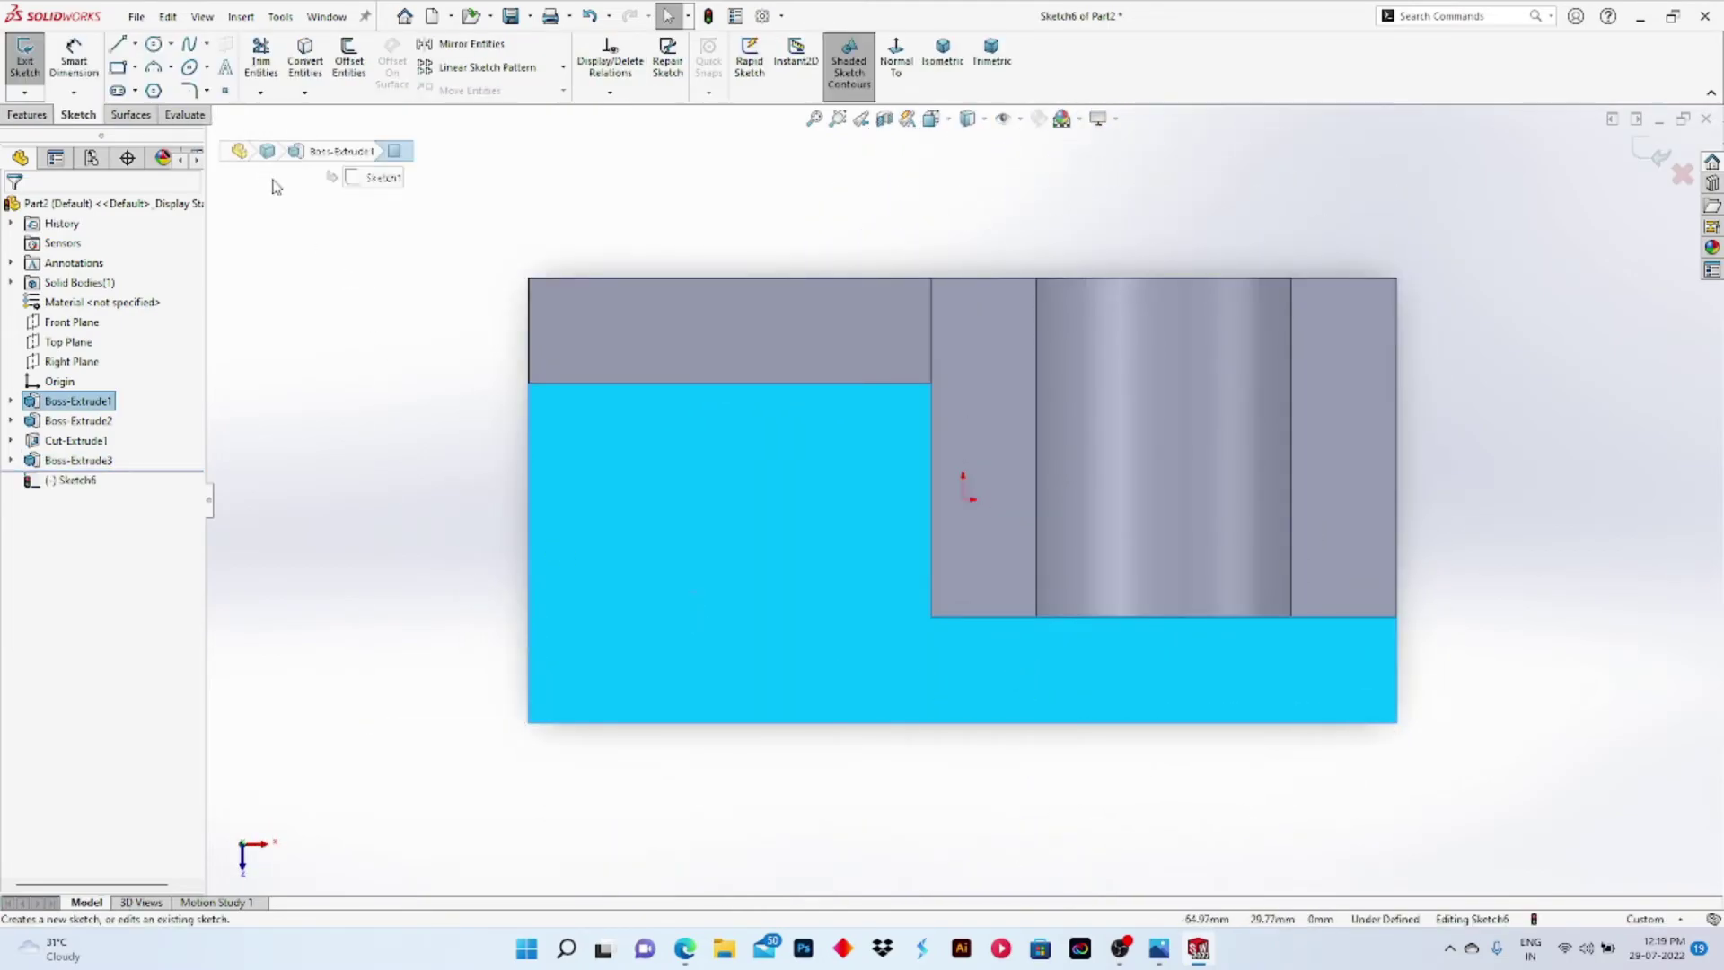
key(alt+Tab)
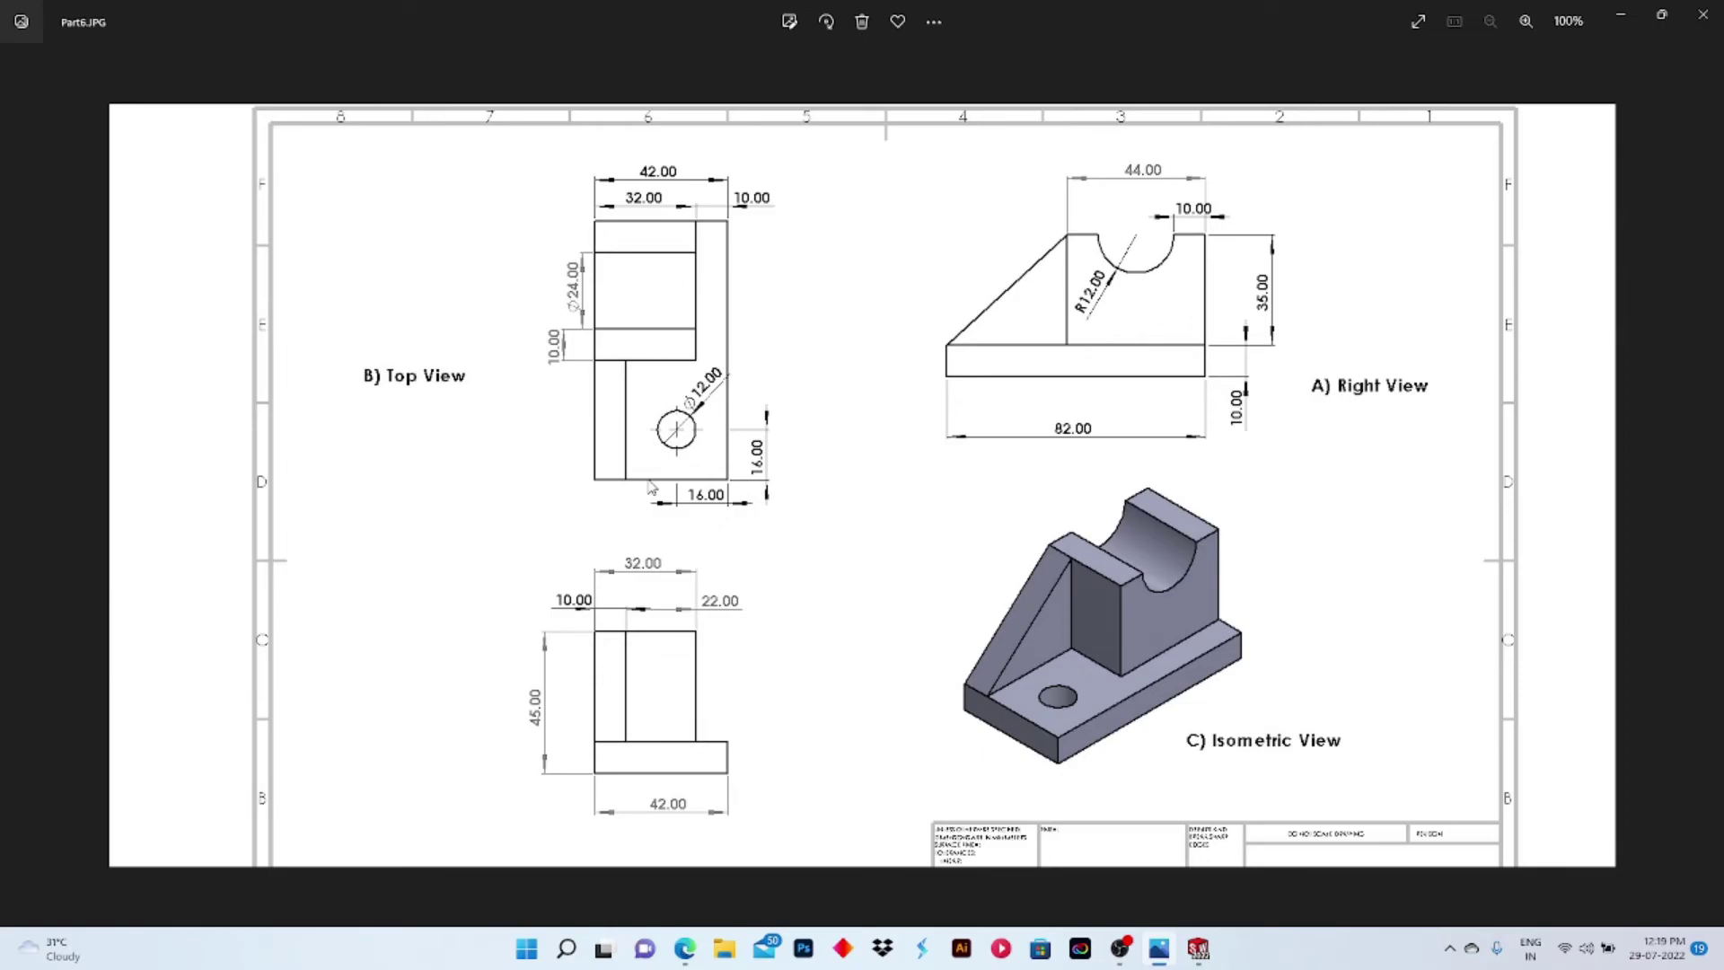
key(alt+Tab)
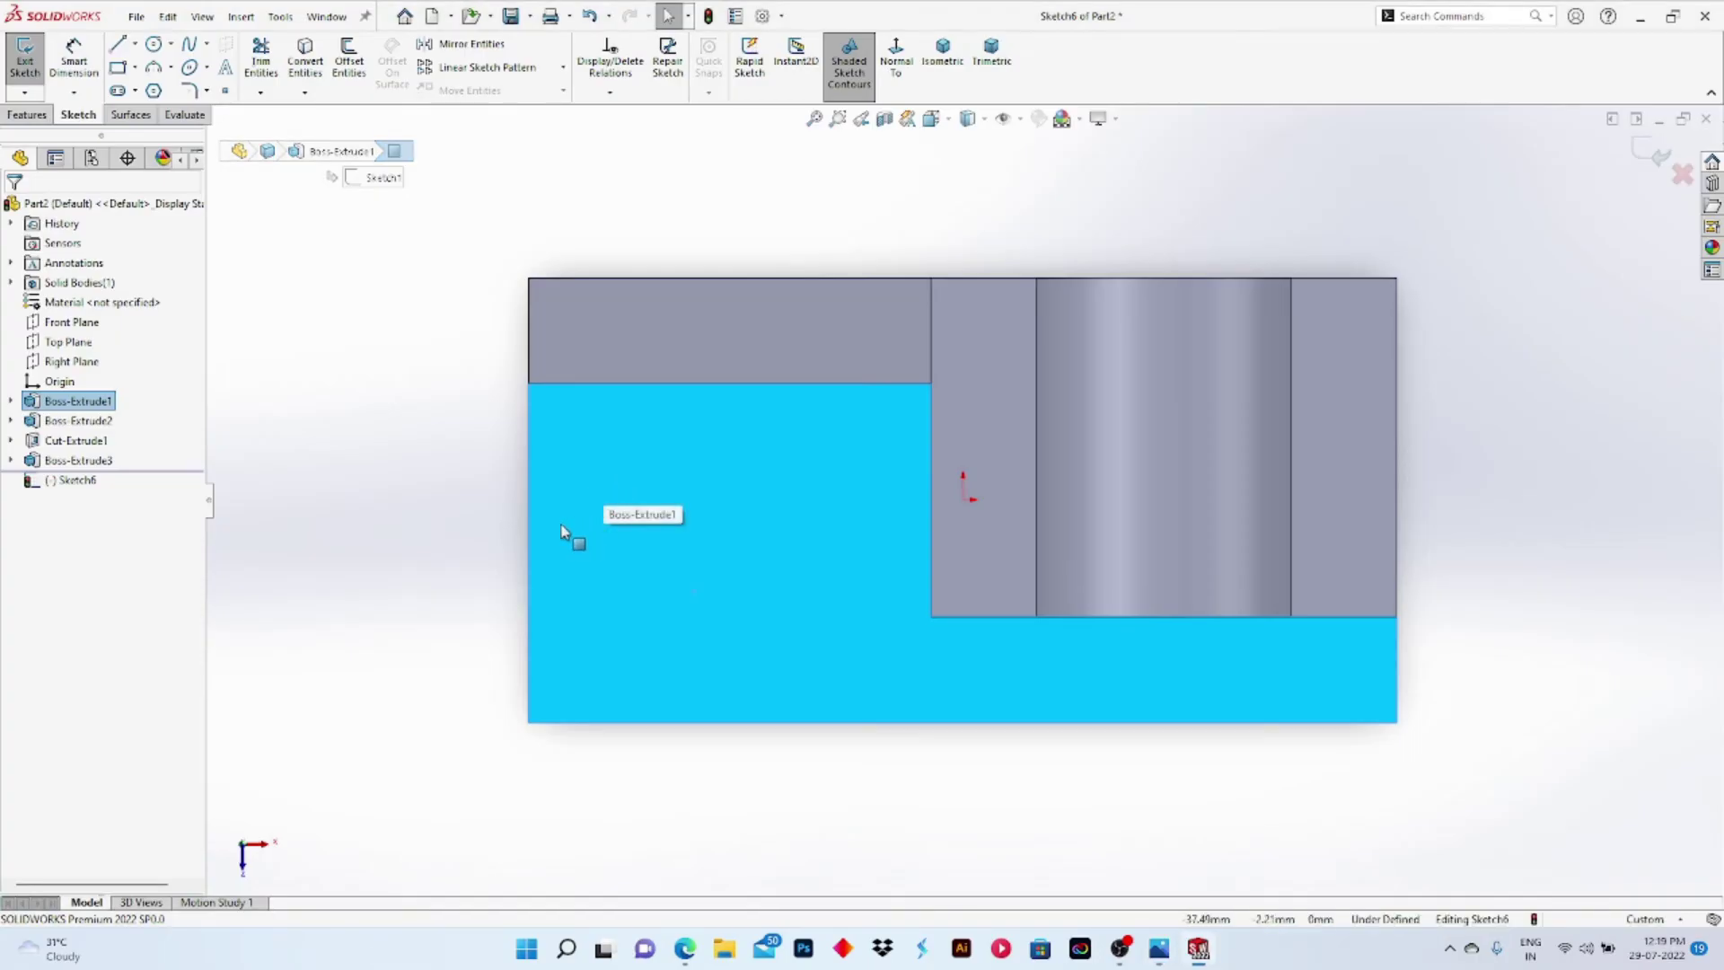
click(350, 188)
click(305, 58)
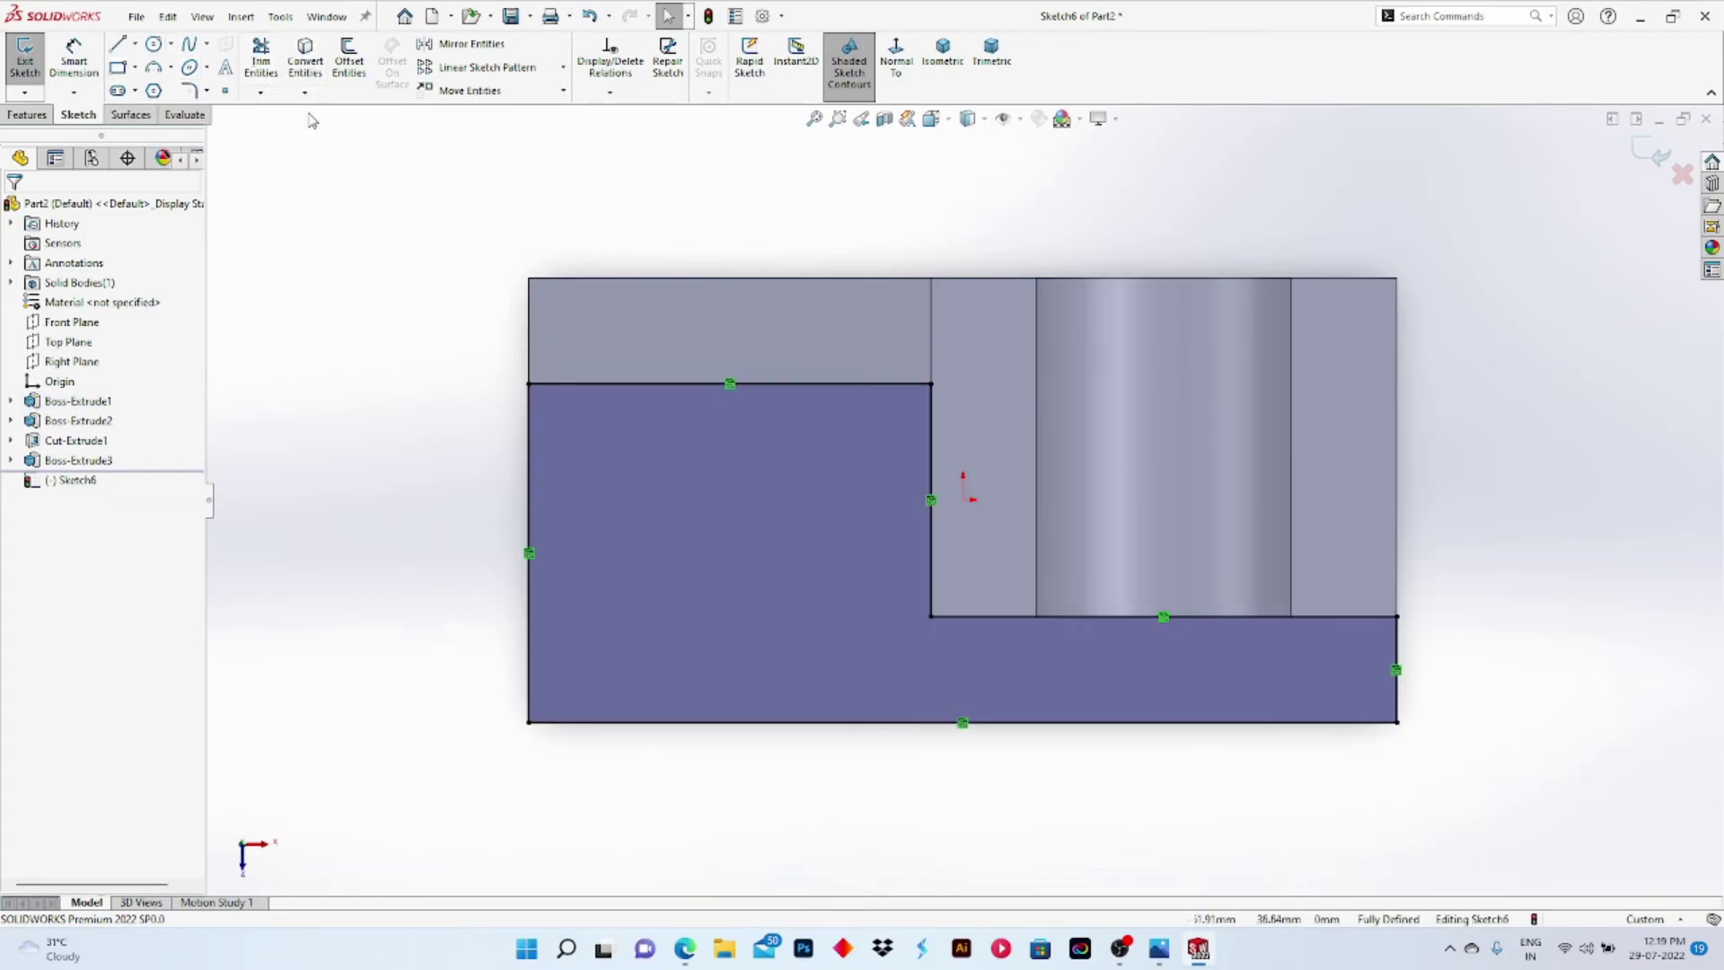
Step: Offset the plate outline's short end line and long outer line 16 mm inward with the direction reversed
click(348, 58)
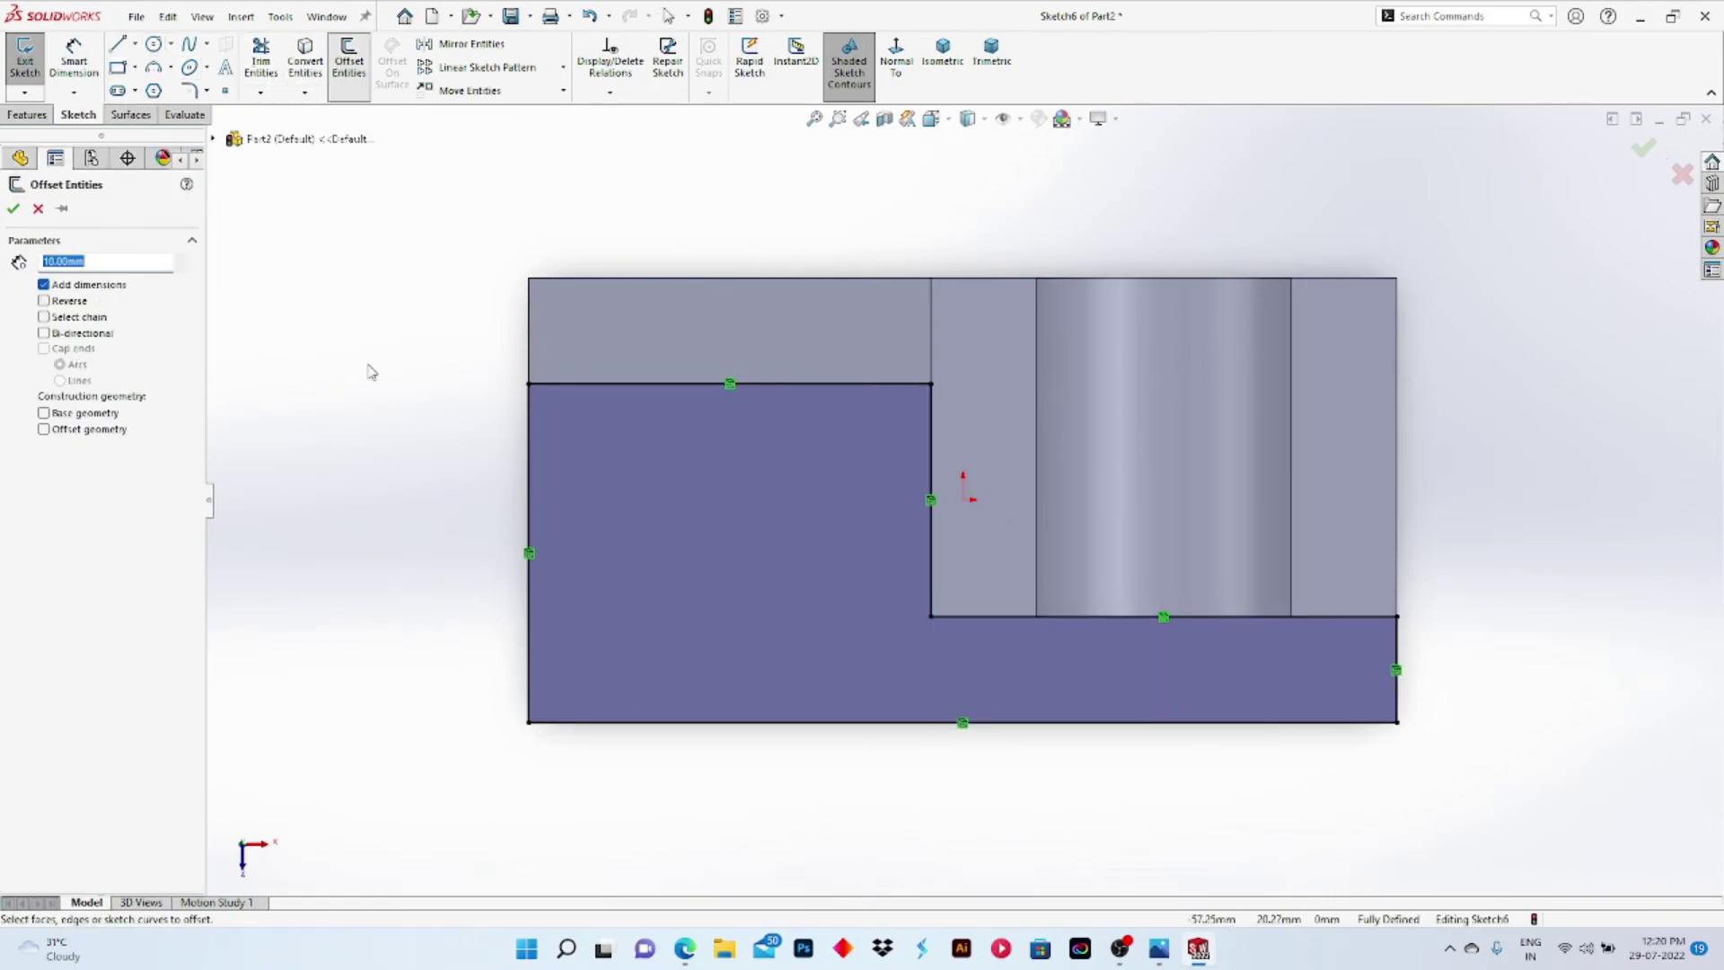
click(529, 534)
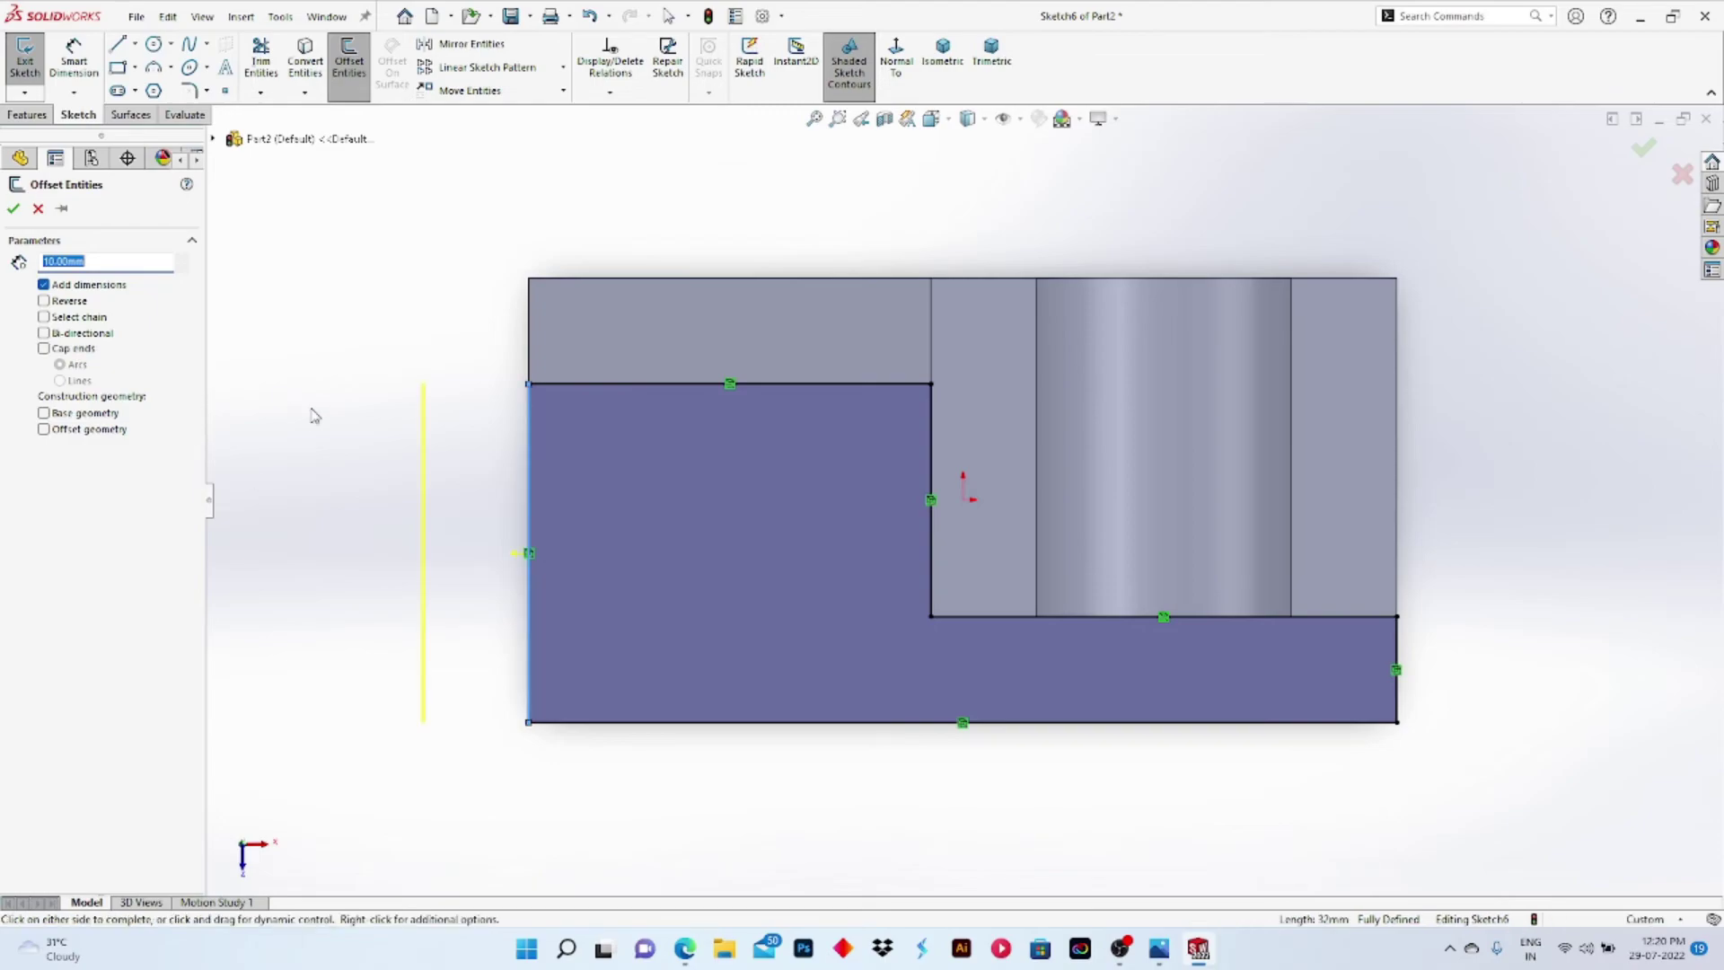
text(16)
key(Return)
click(44, 301)
click(616, 724)
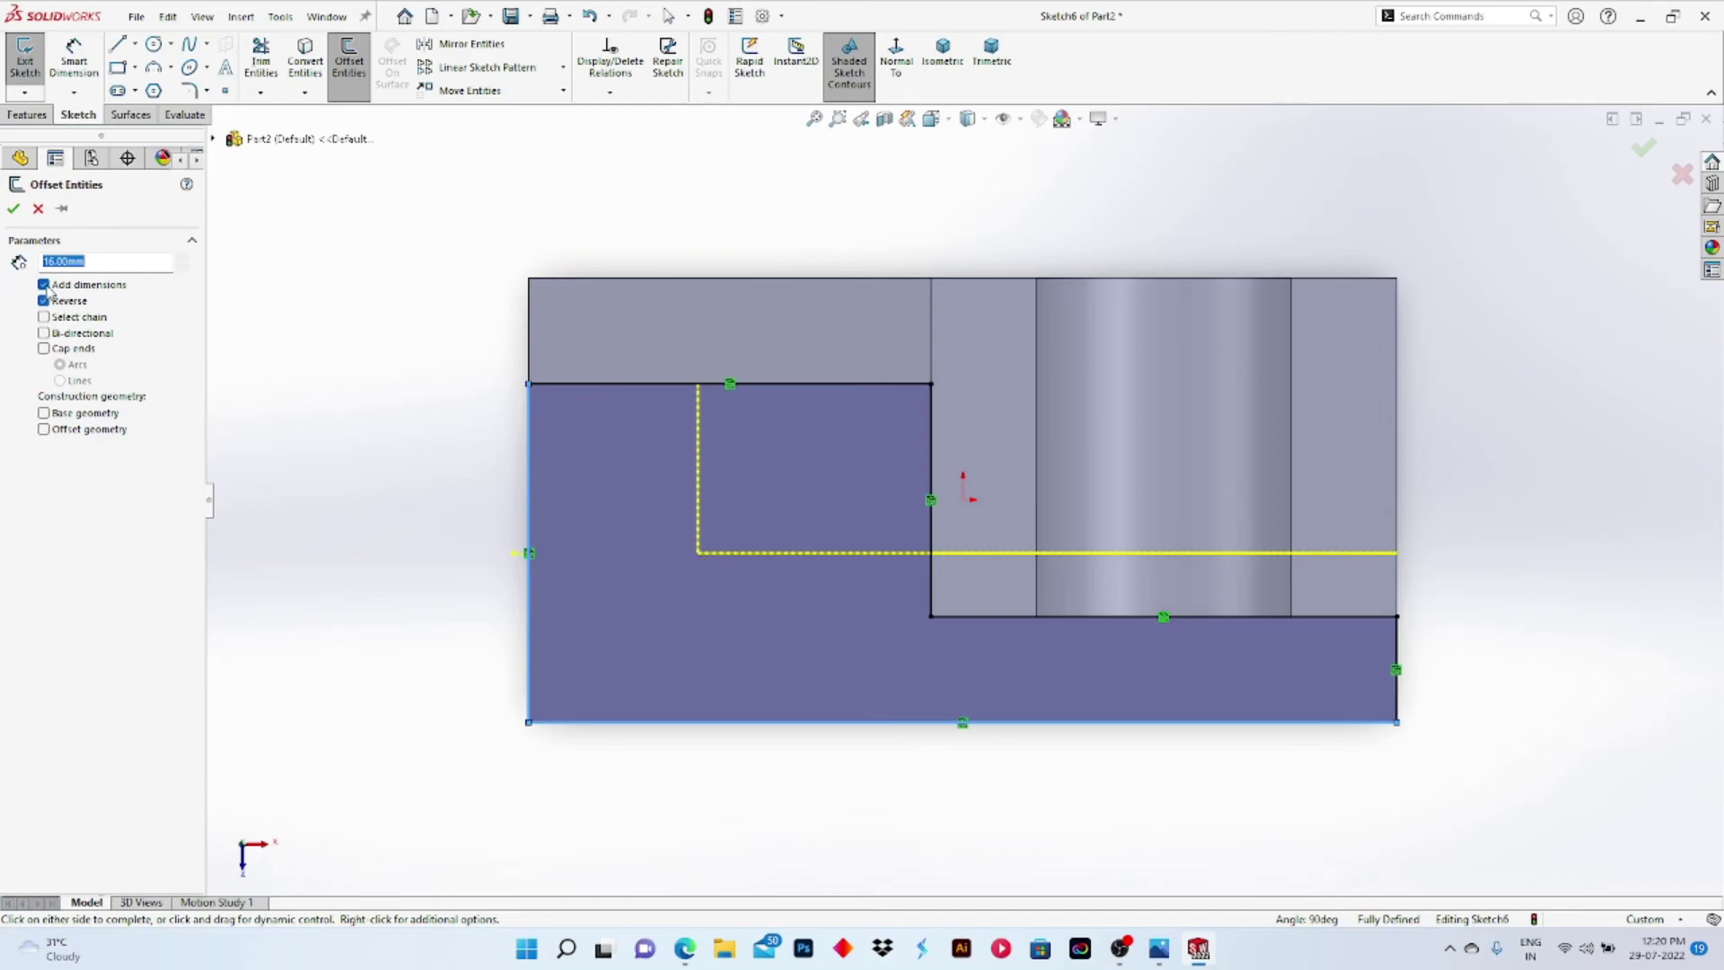
click(12, 208)
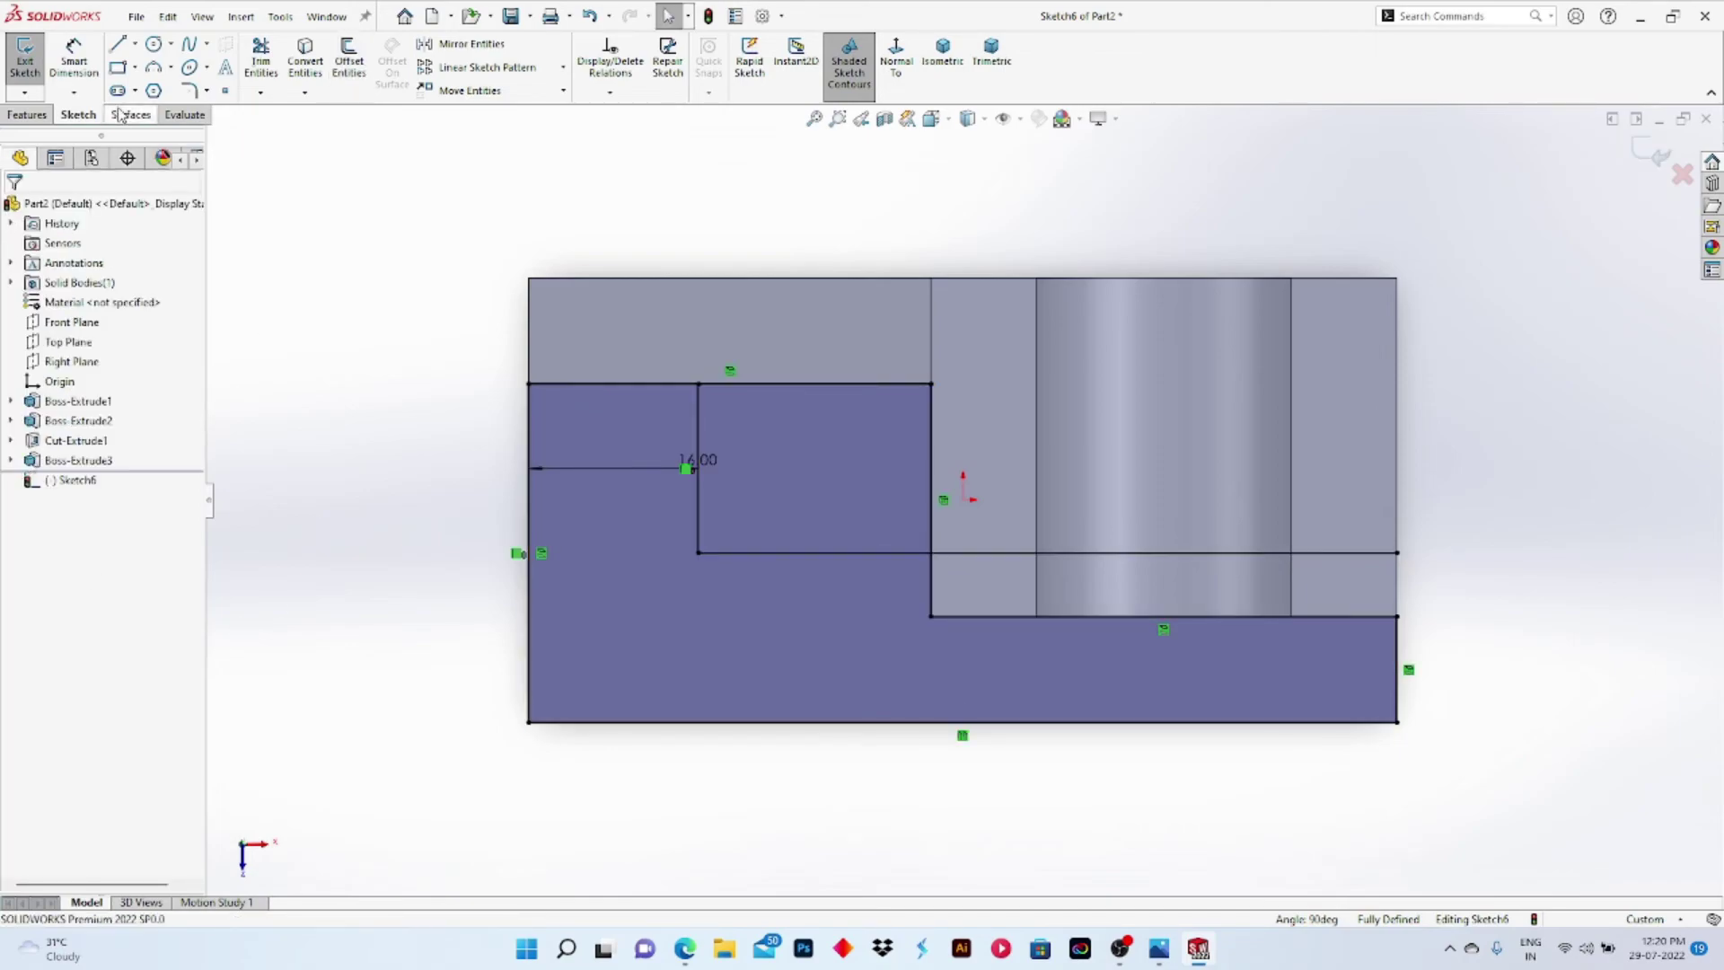
Step: Draw a circle about 14 mm in diameter centred on the corner where the two offset lines meet
click(154, 45)
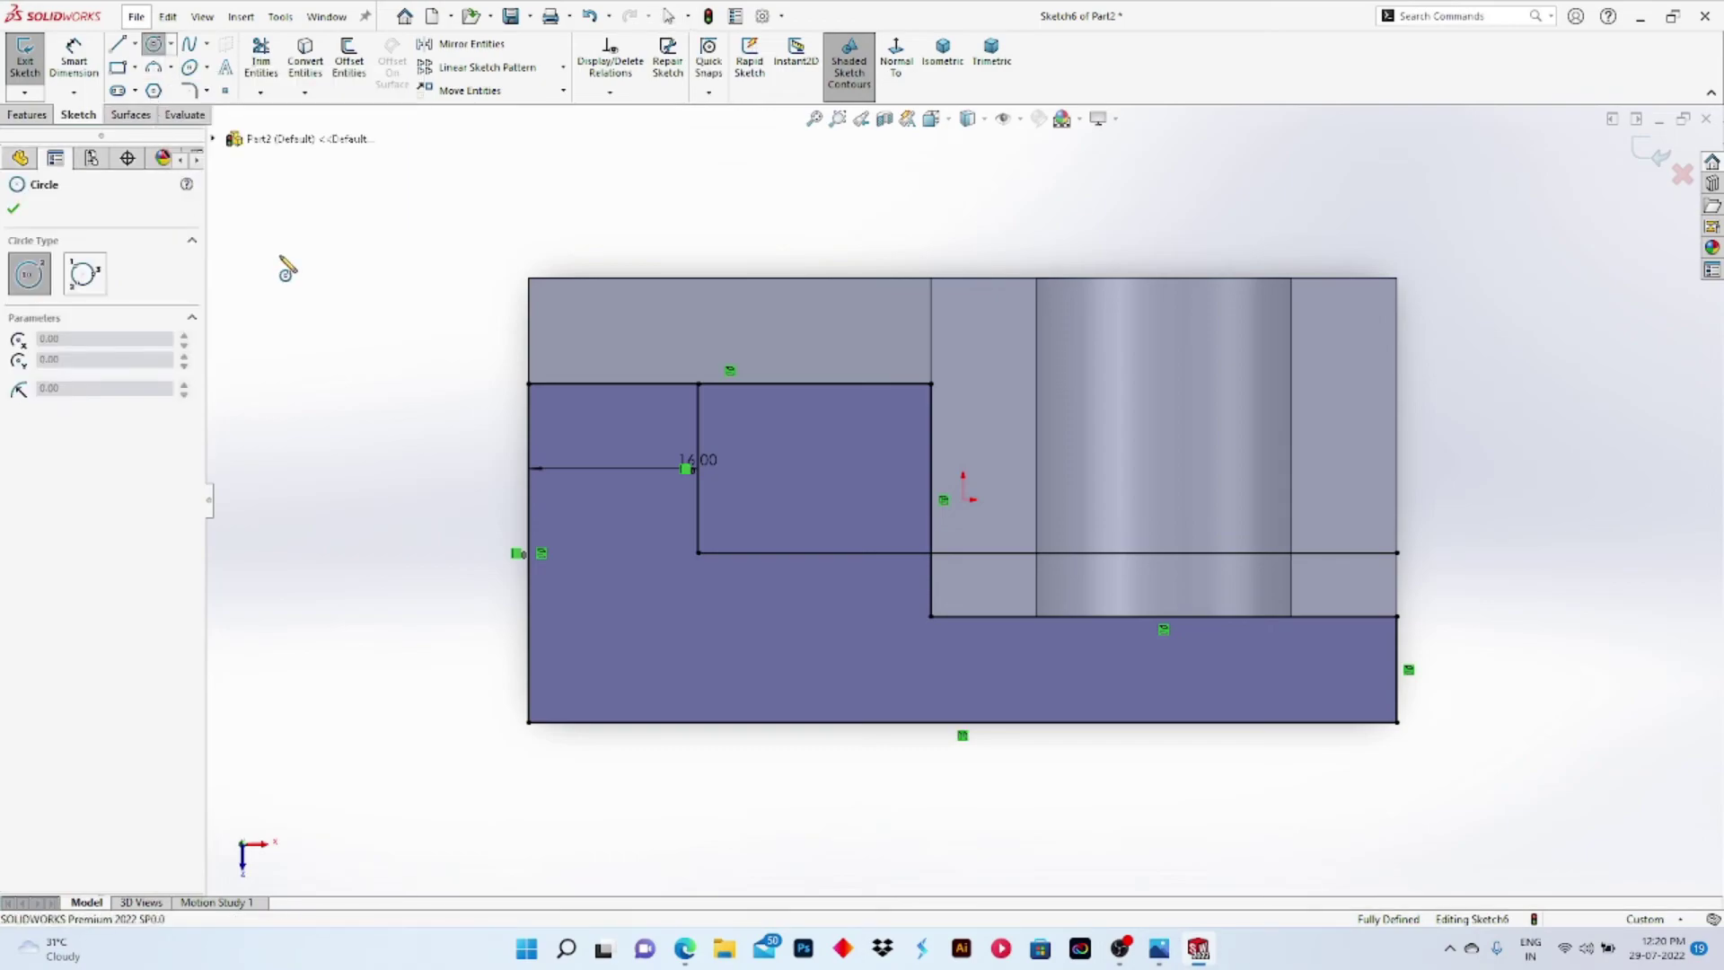
click(698, 553)
click(717, 623)
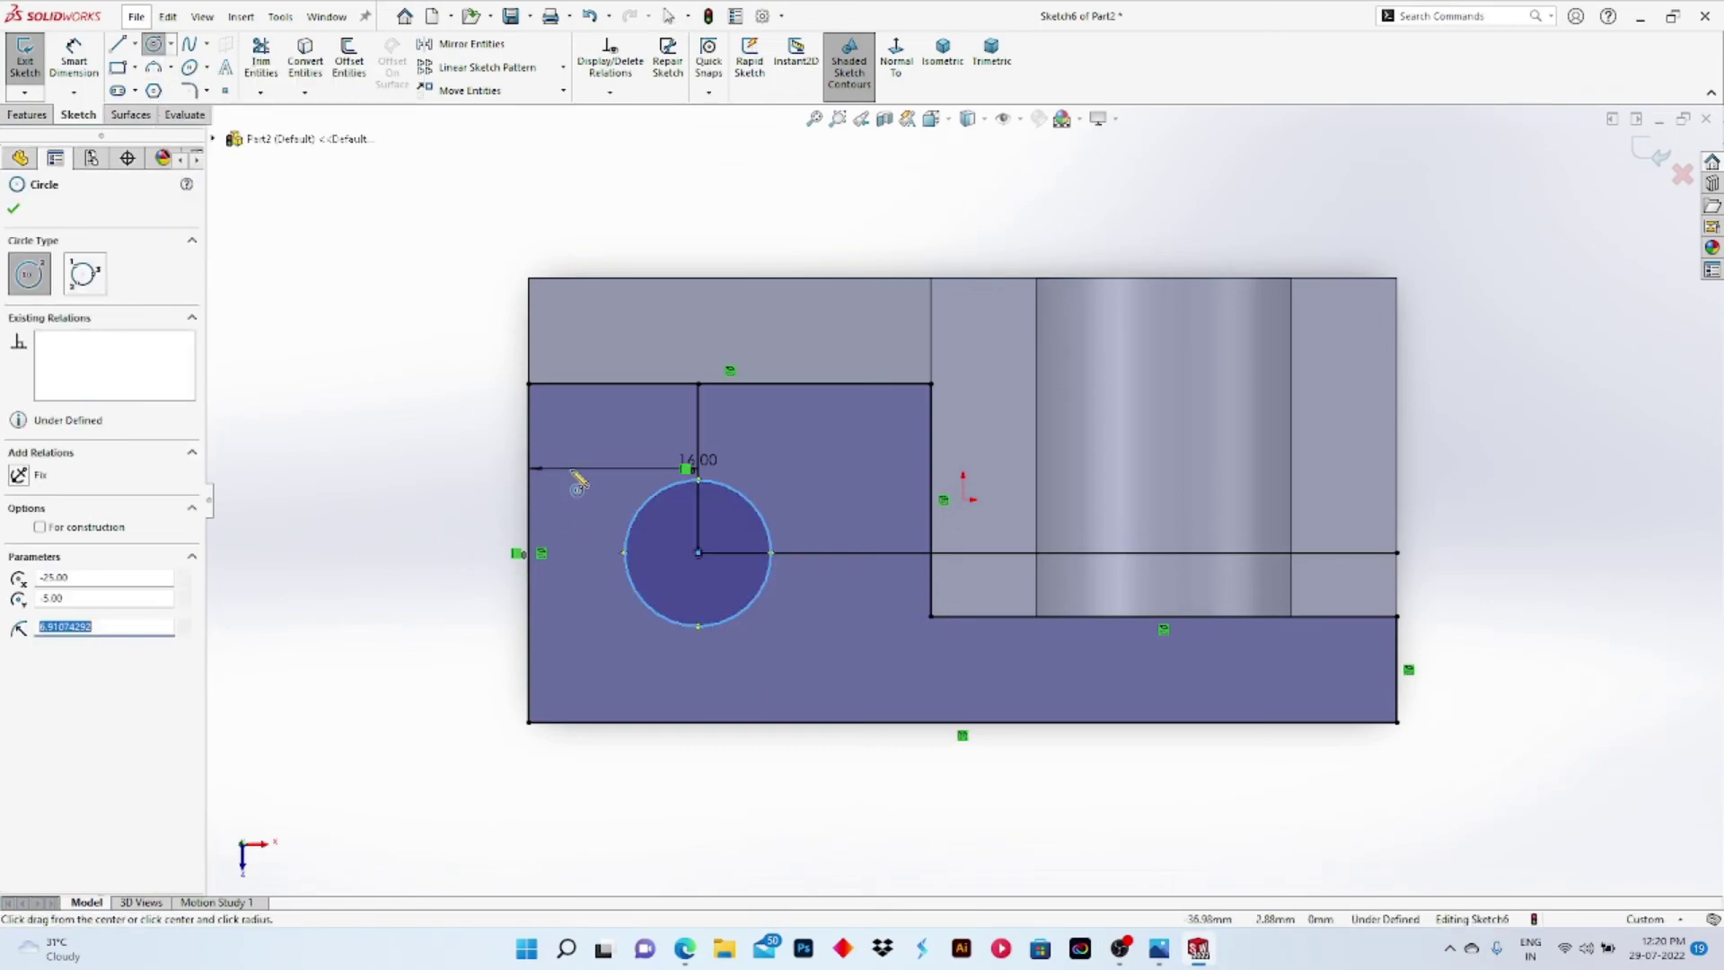
click(14, 209)
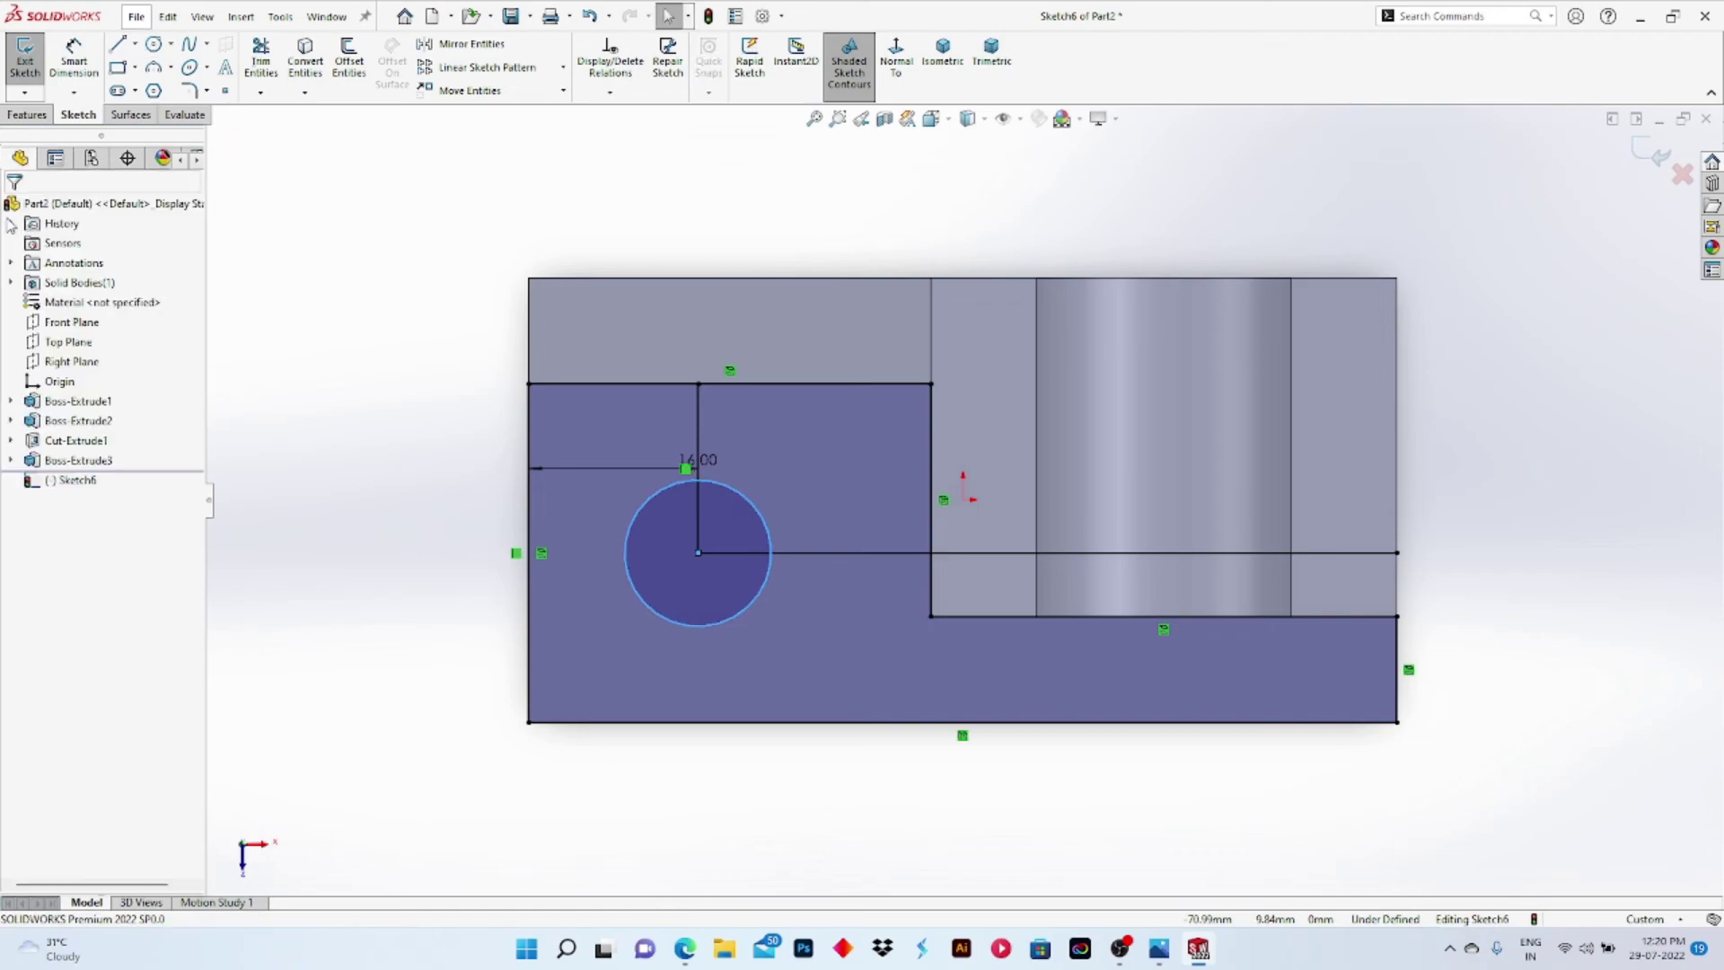
Step: Dimension the circle's diameter to 12 mm
click(74, 58)
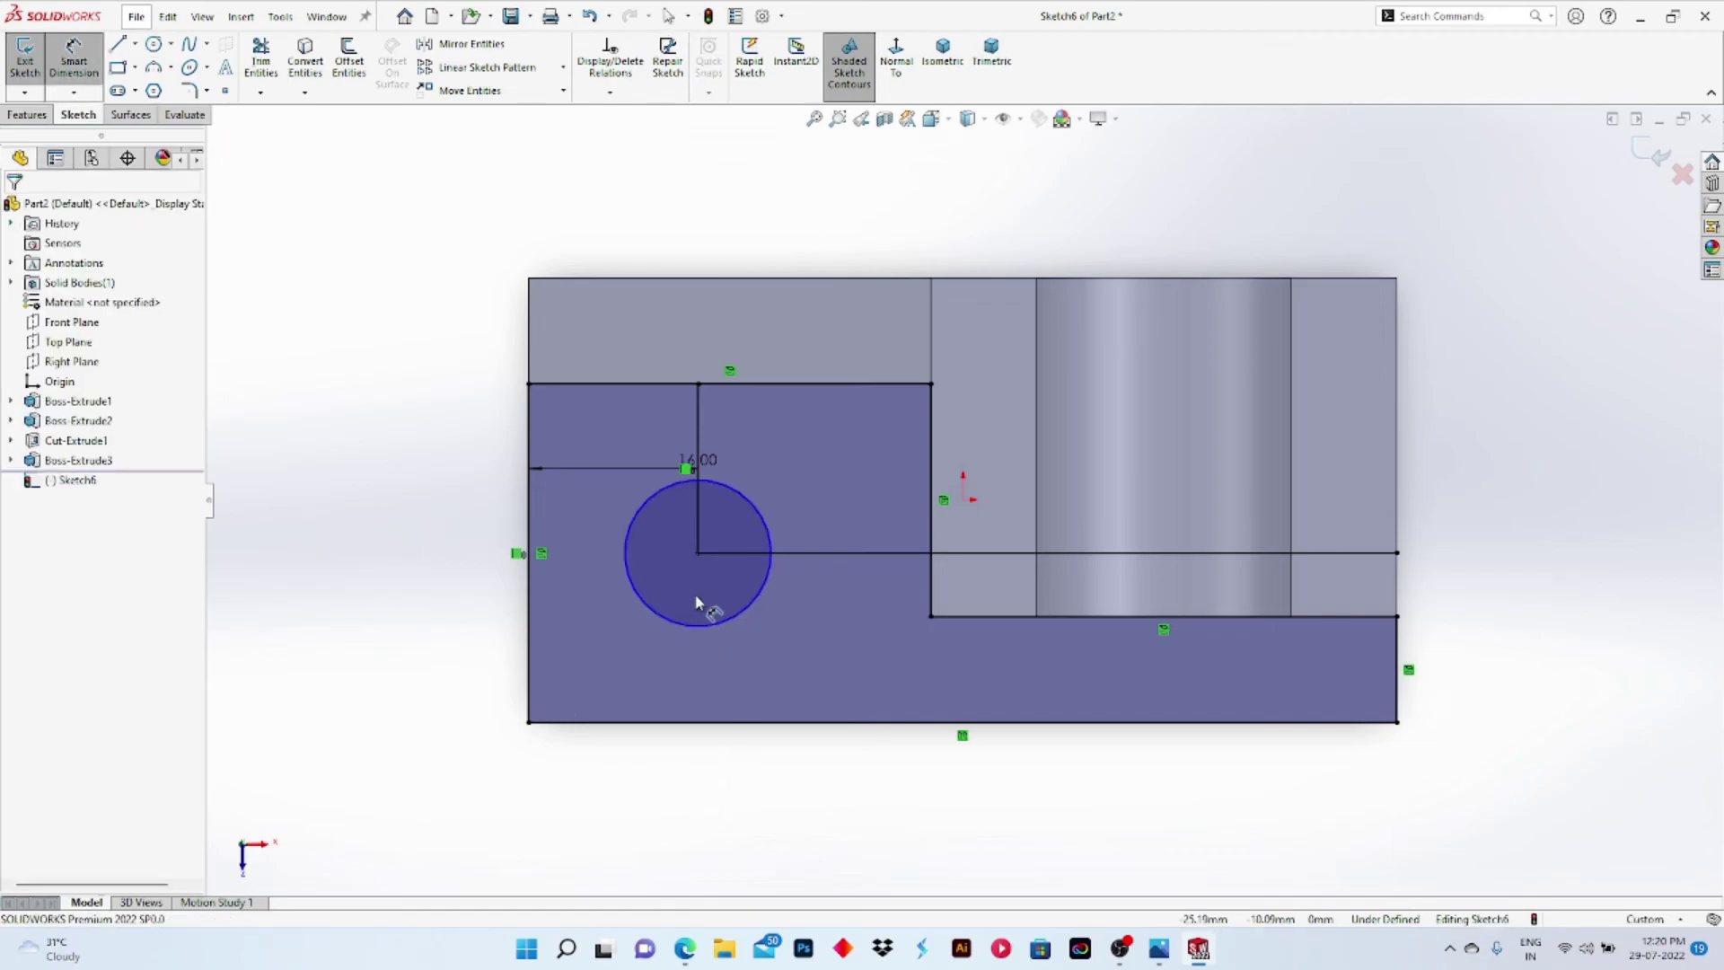
key(alt+Tab)
click(700, 624)
click(599, 687)
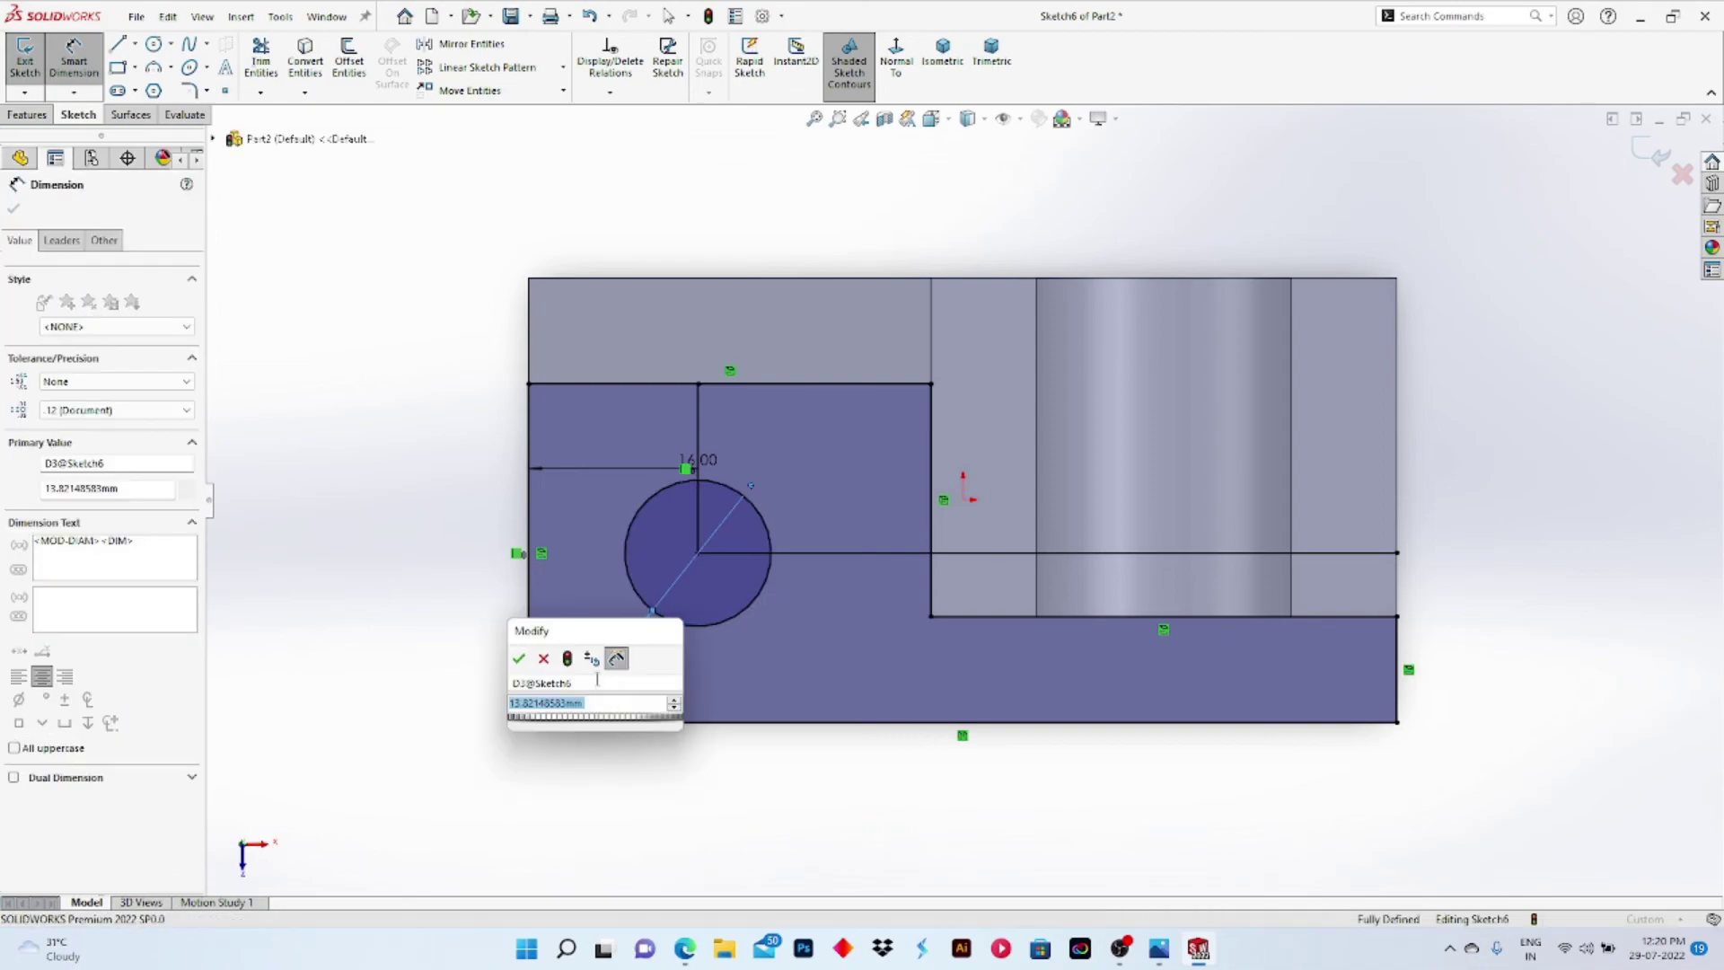
text(12)
key(Return)
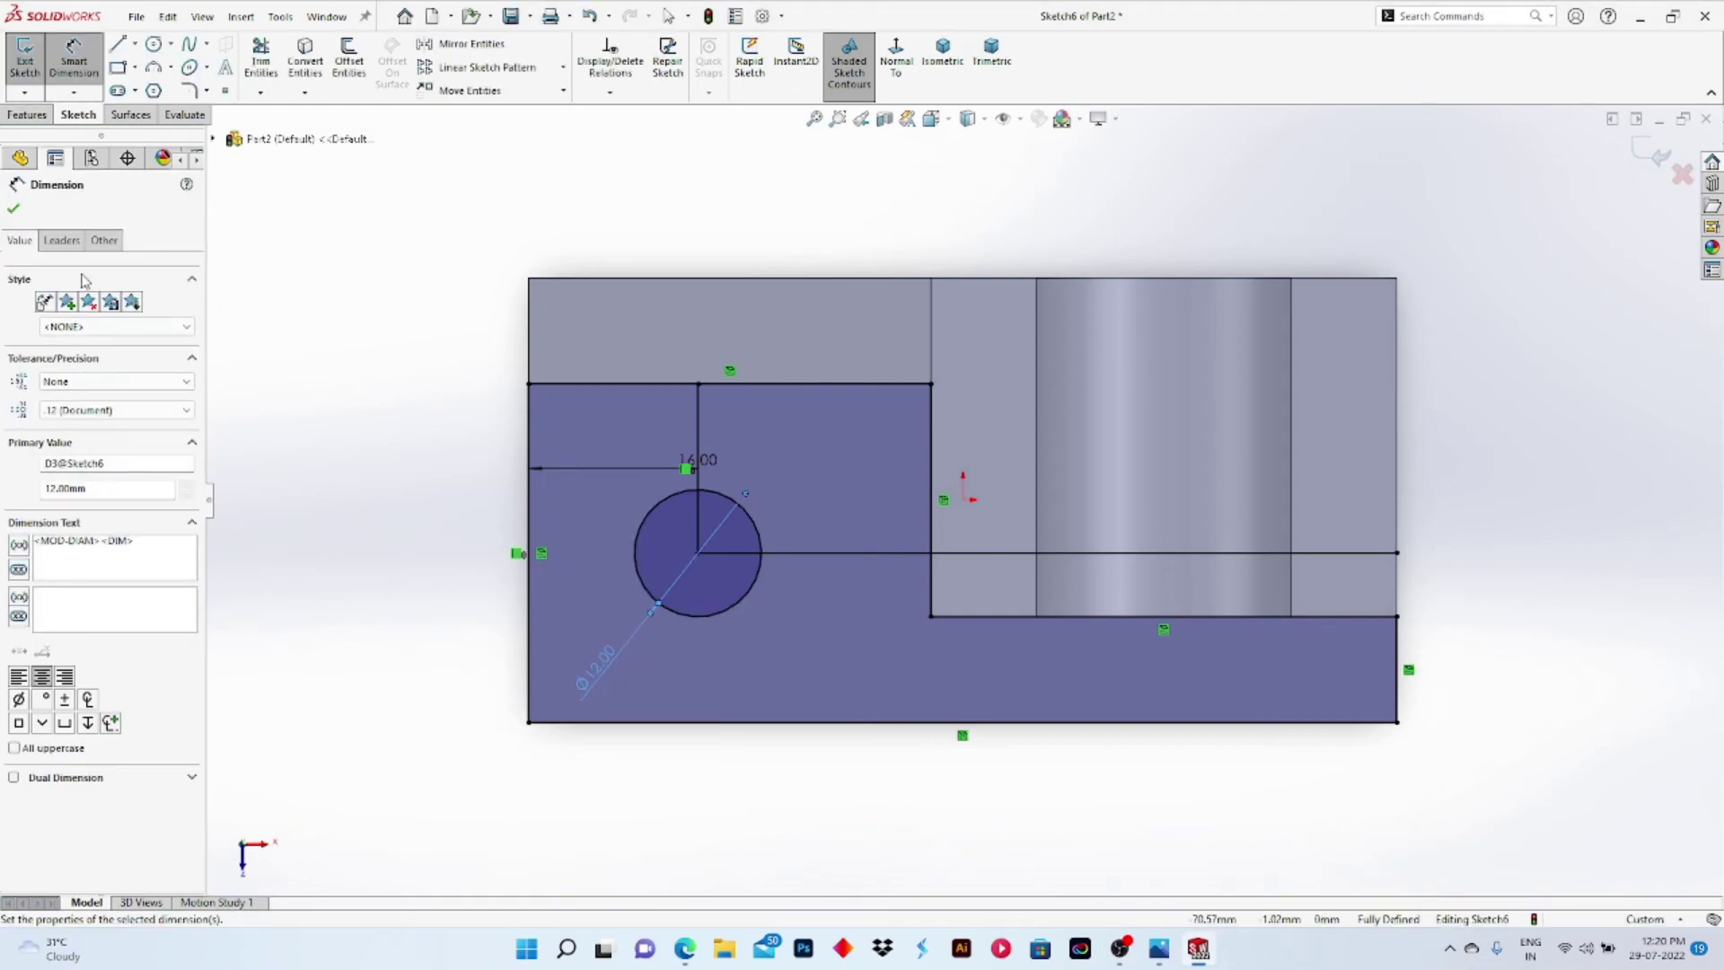
click(14, 209)
Step: Cut both regions inside the circle through all of the base plate to make the hole
click(27, 114)
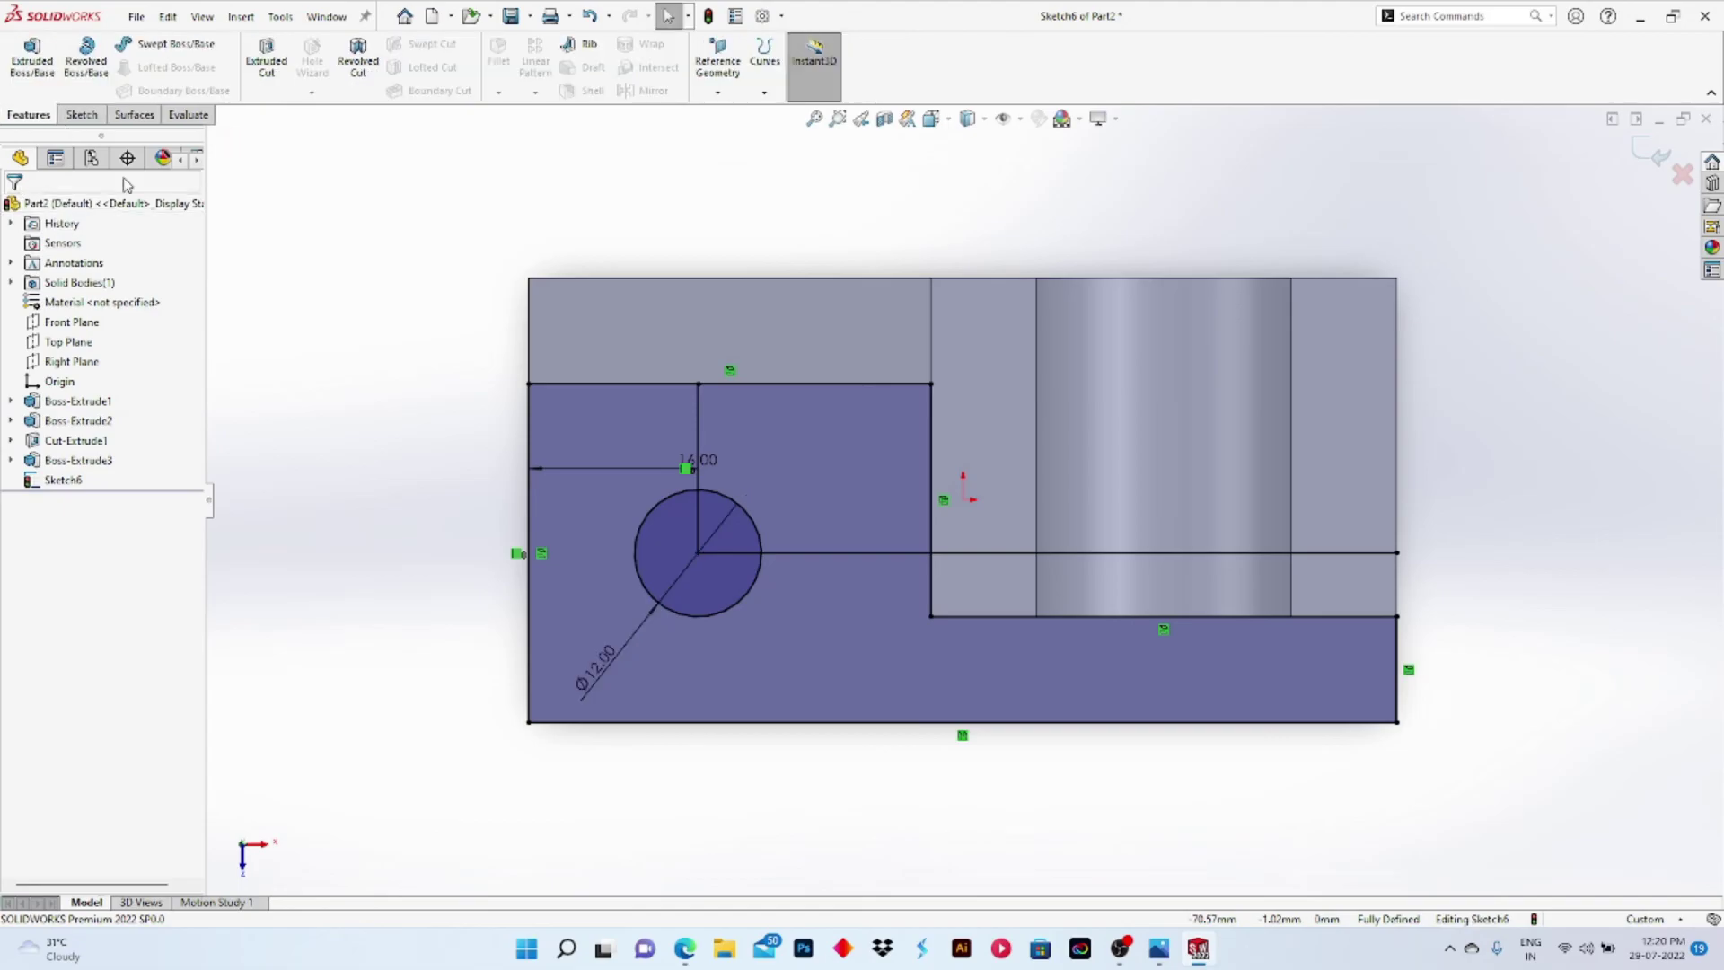
click(266, 55)
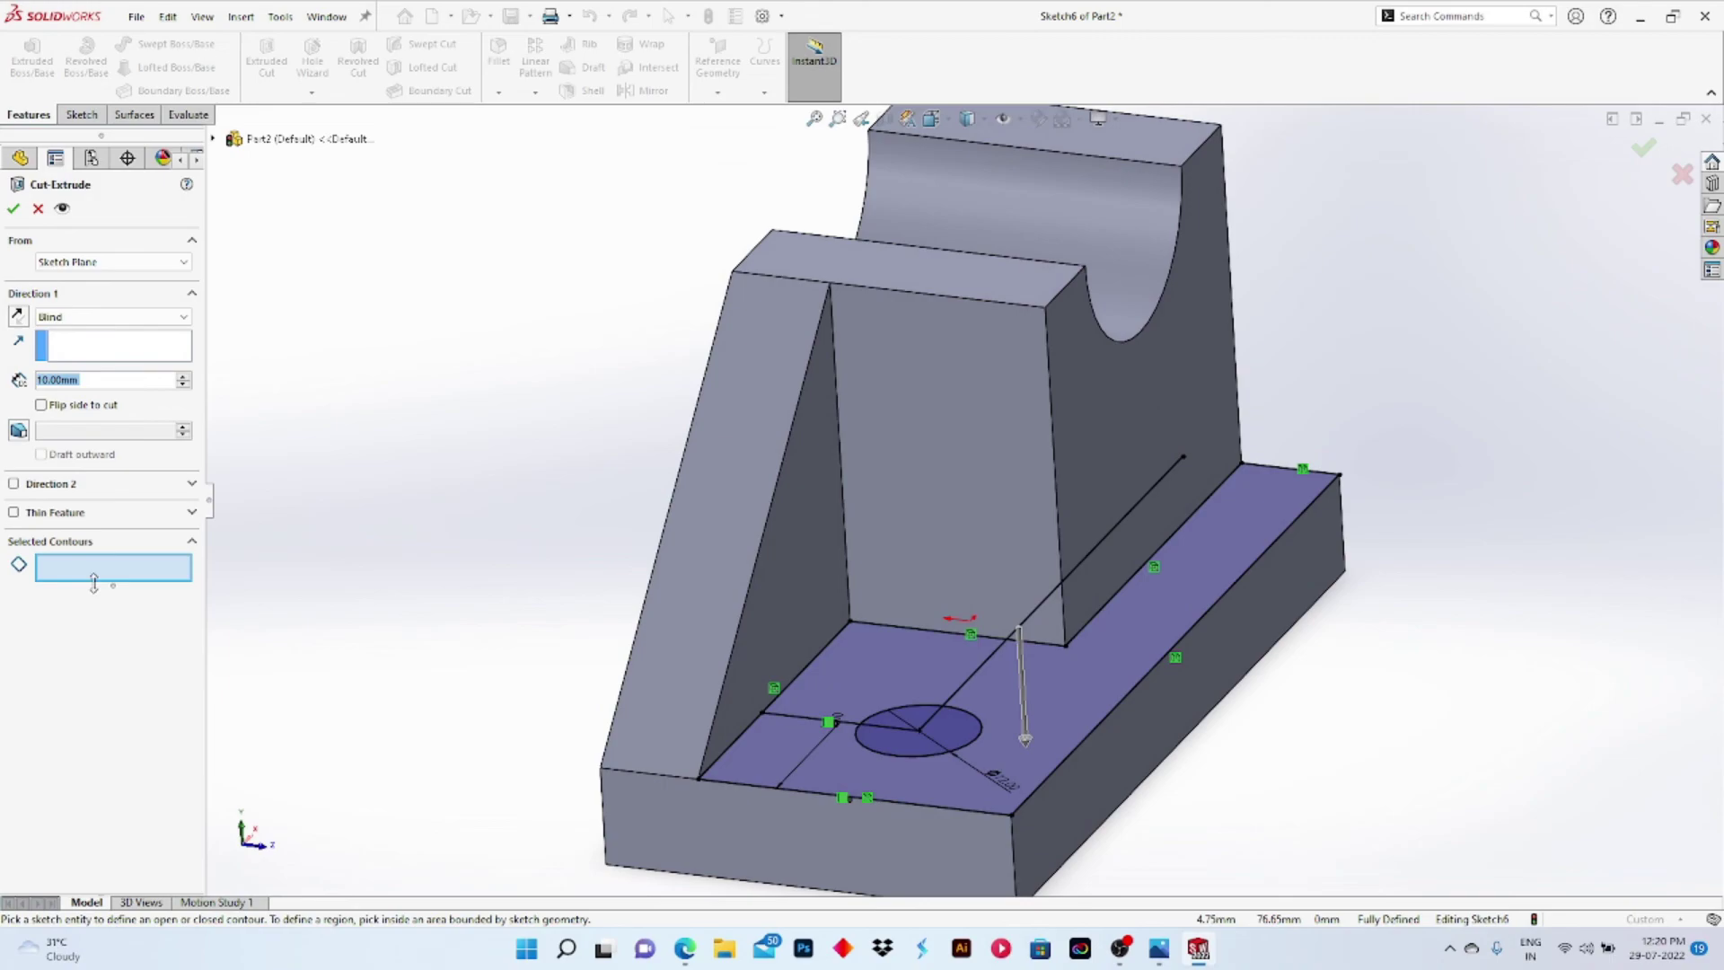
click(911, 729)
click(908, 727)
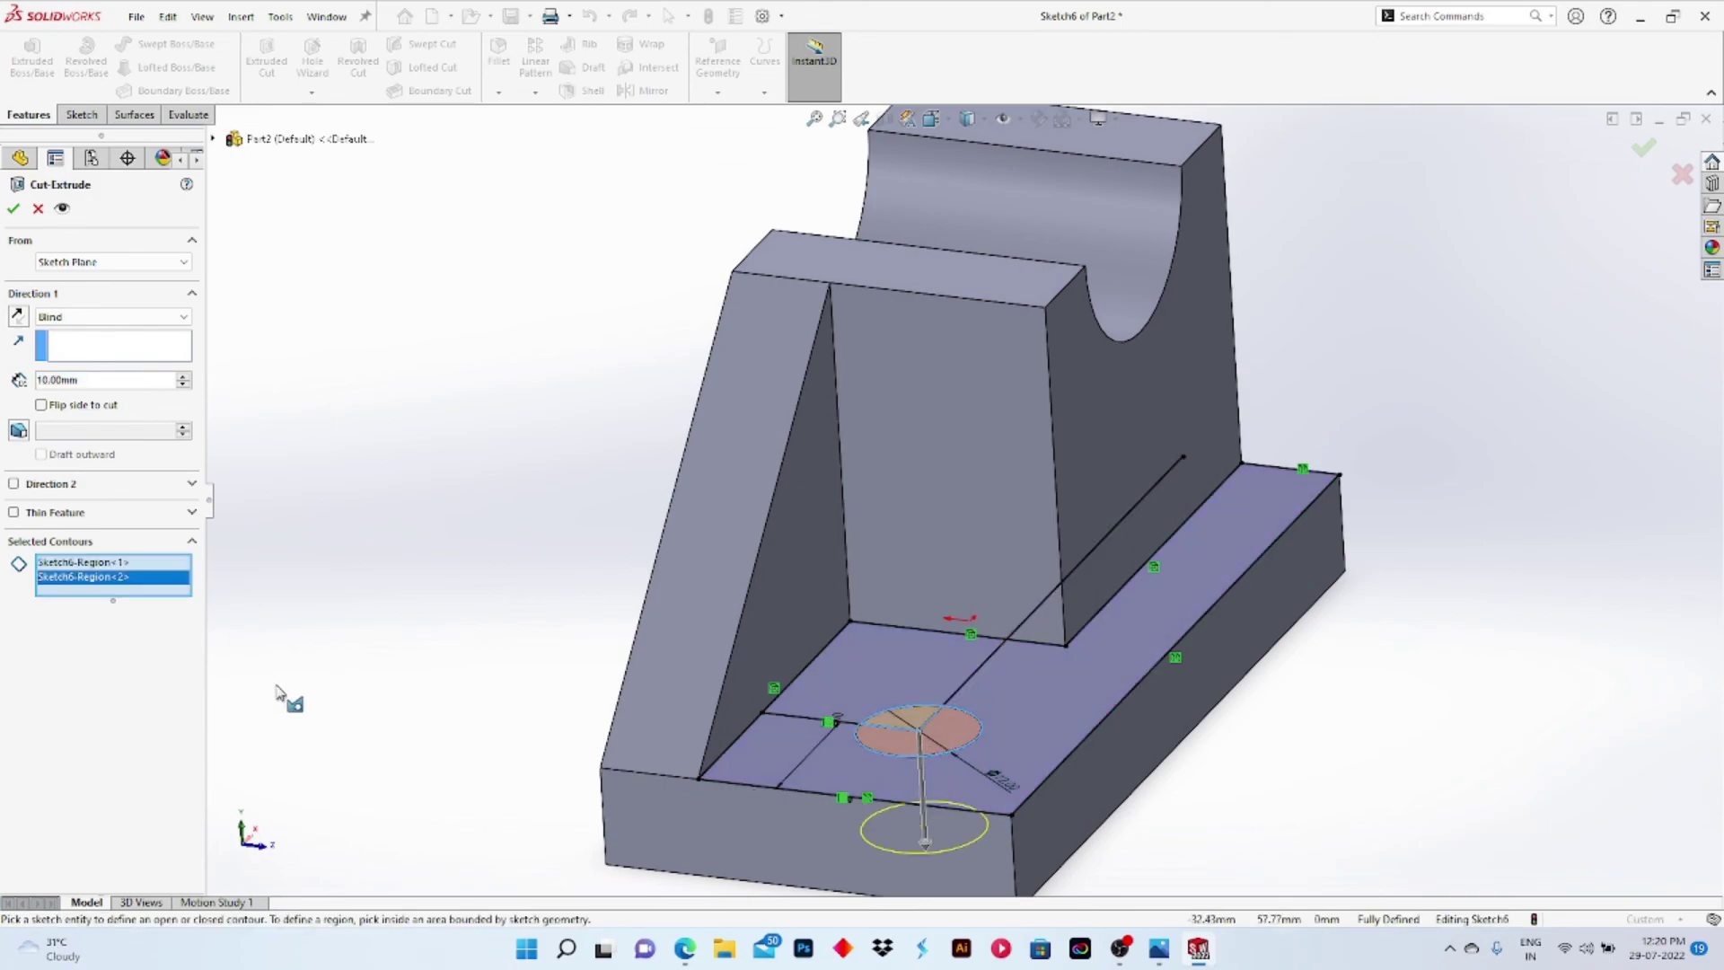
click(81, 317)
click(76, 335)
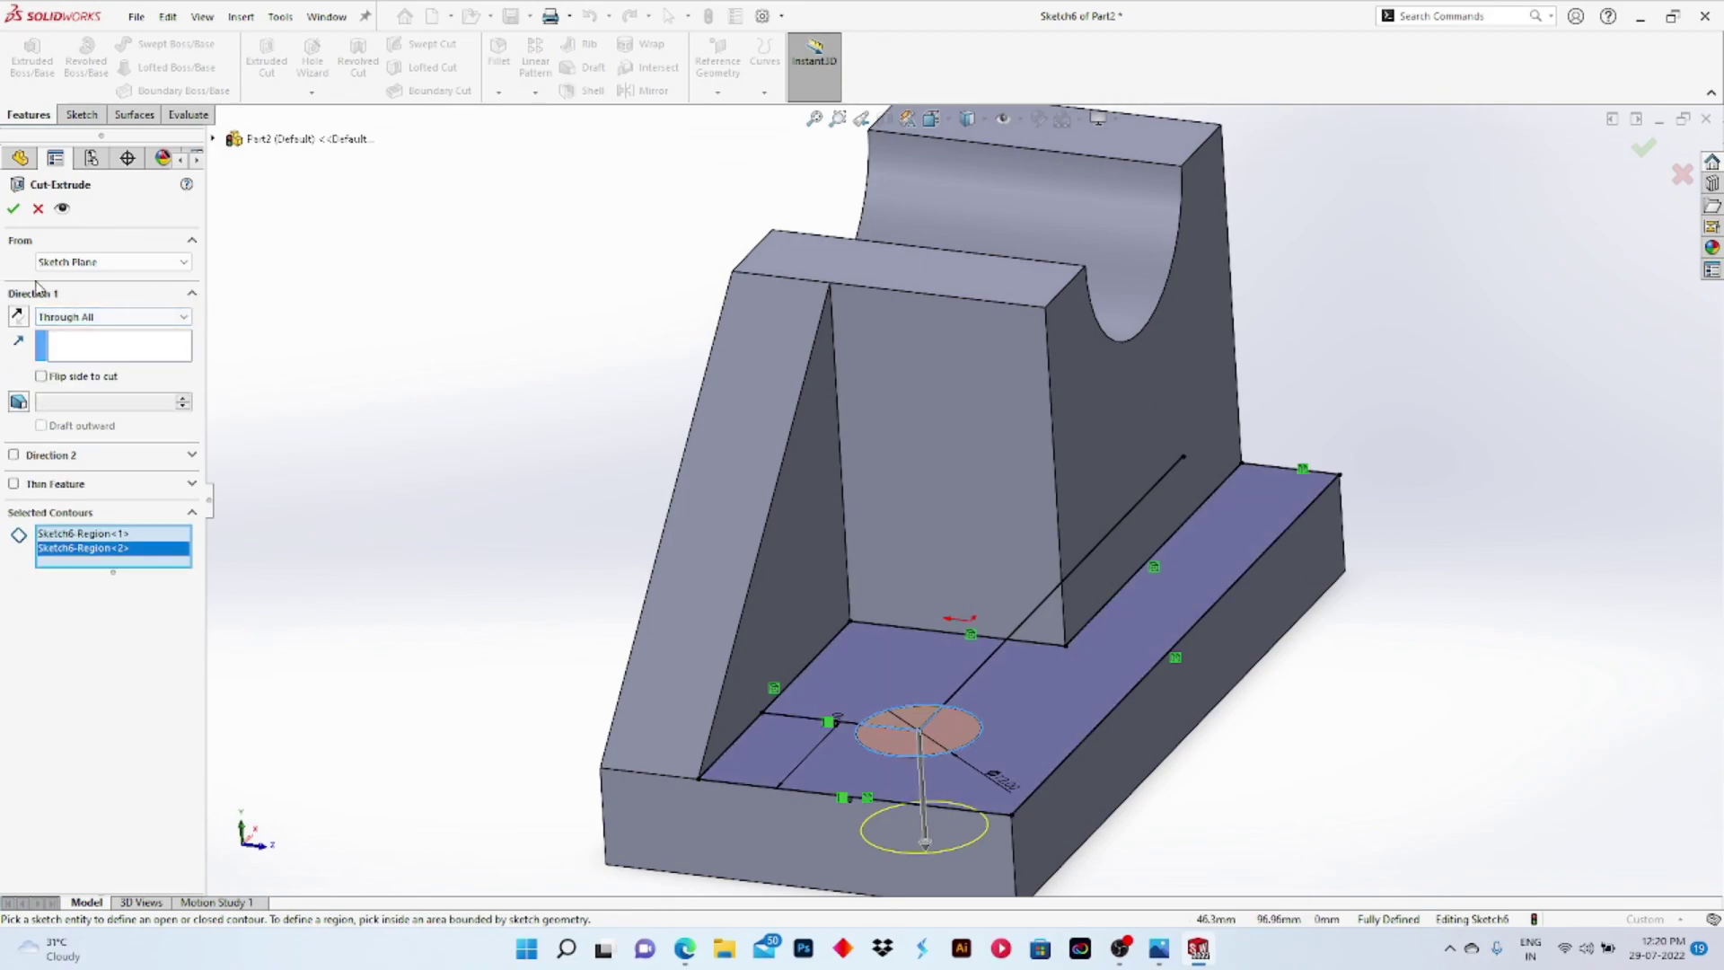
click(12, 215)
click(446, 375)
middle_drag(443, 442, 626, 504)
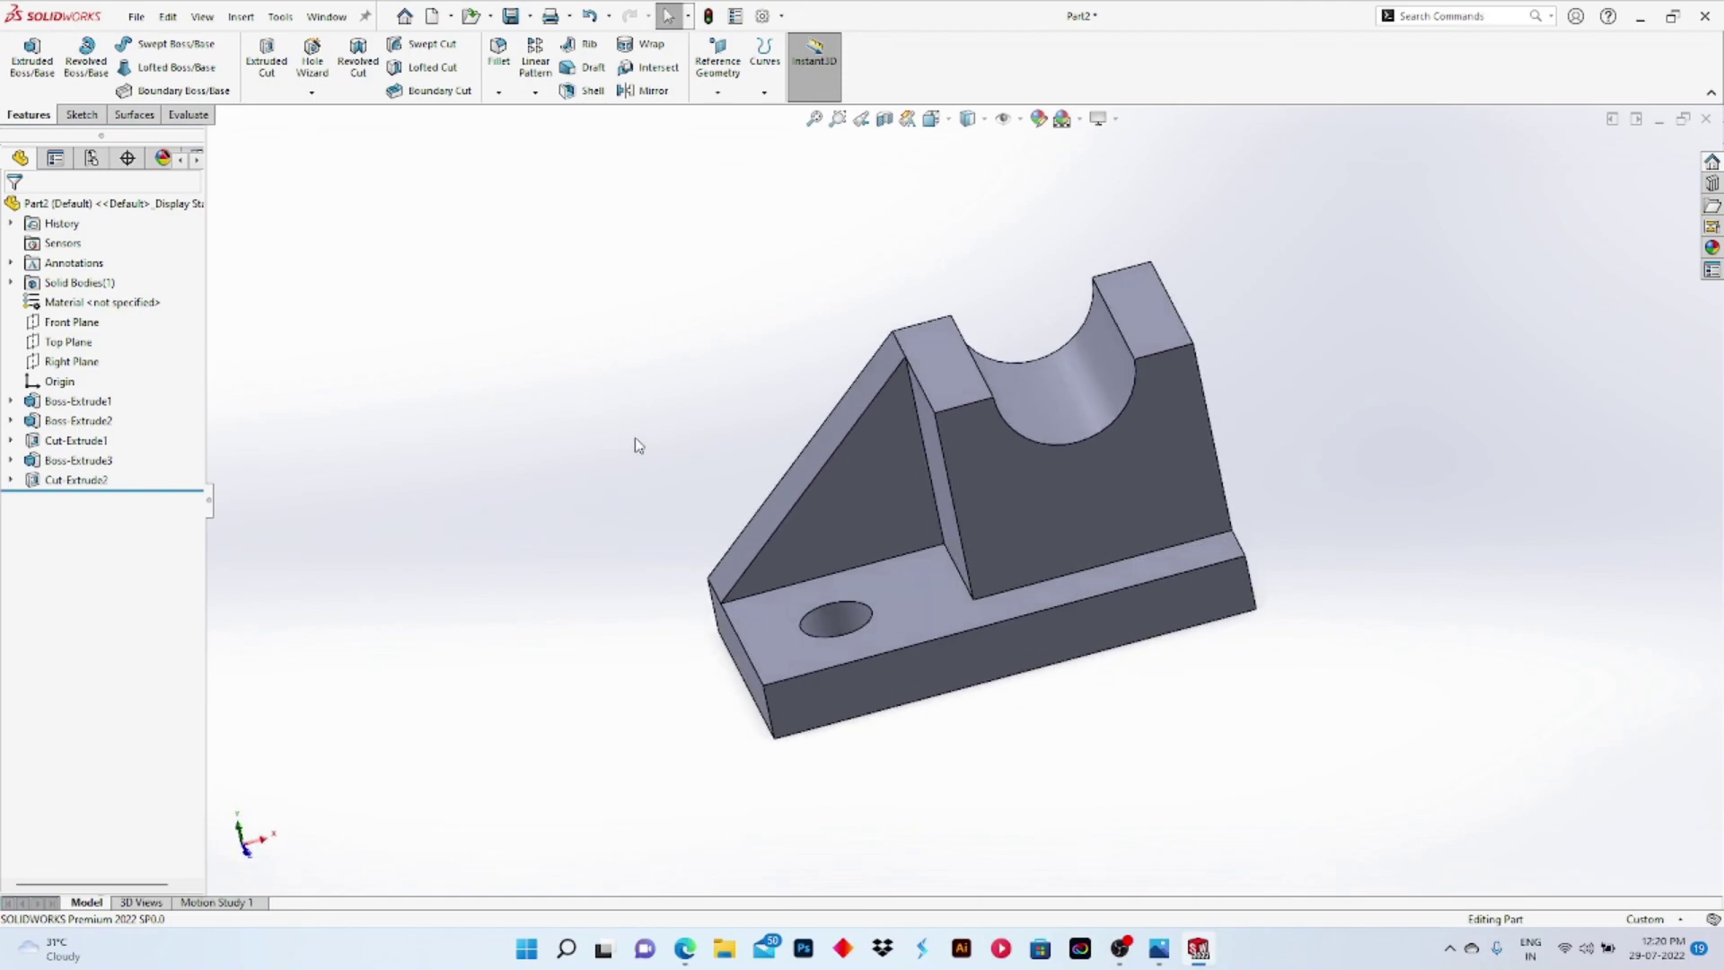